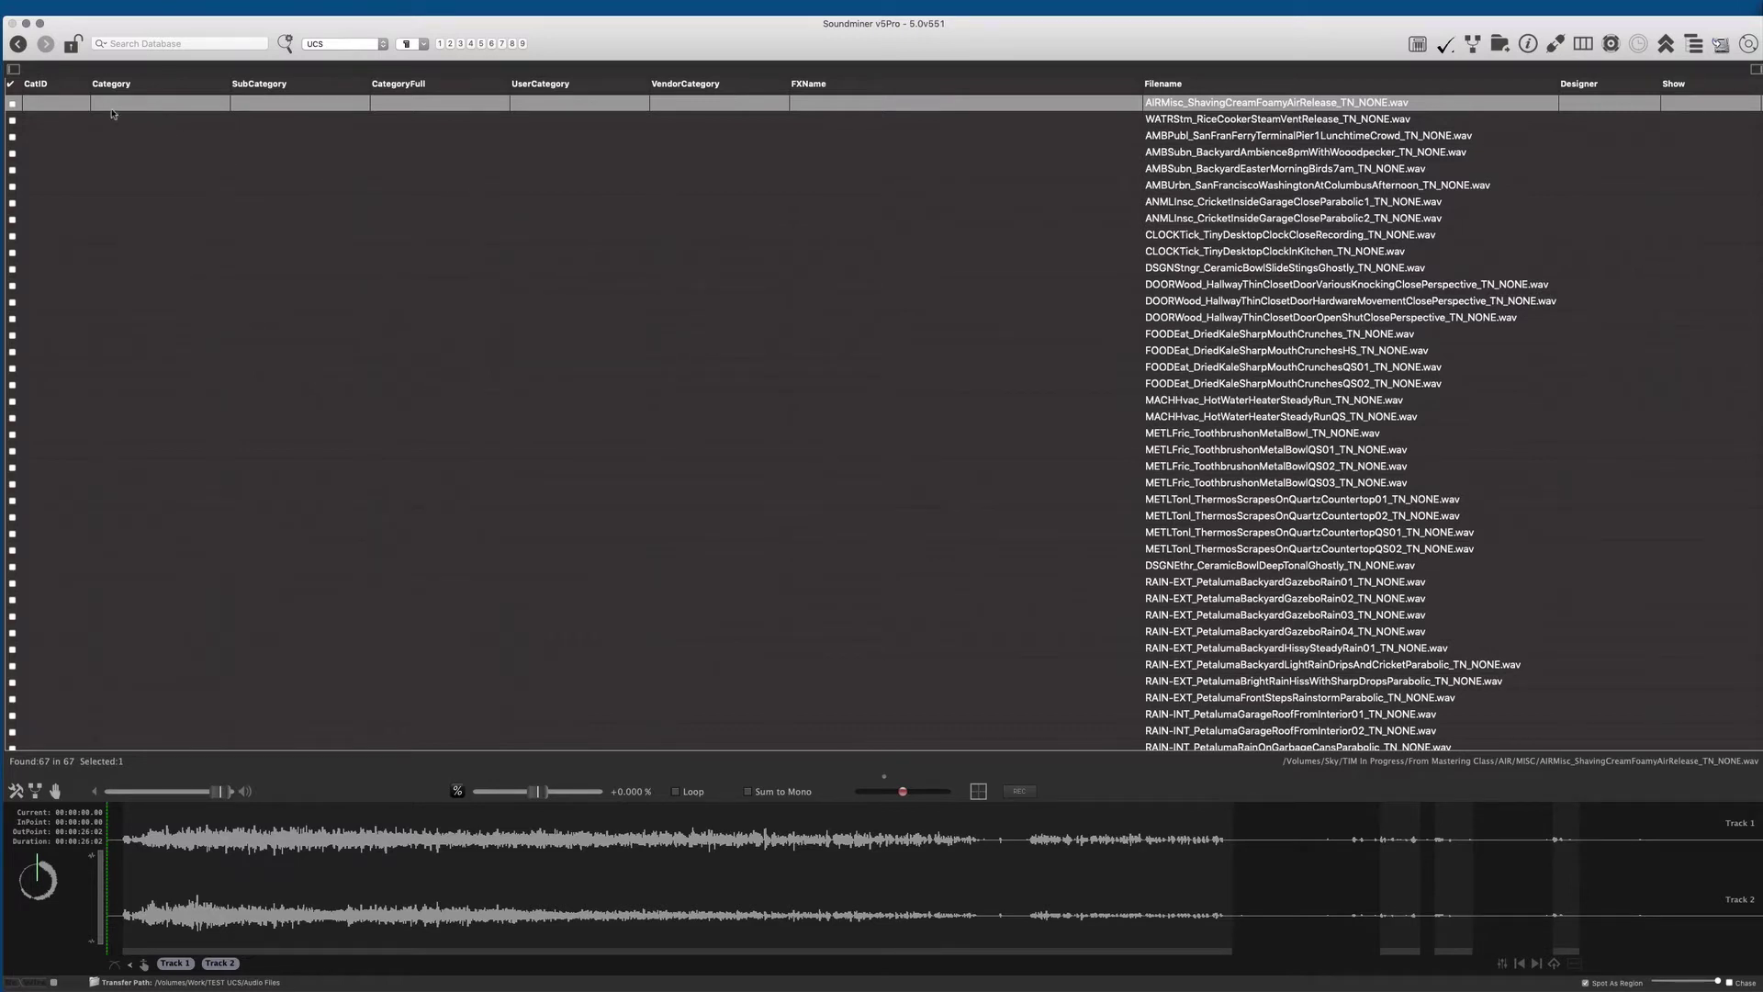
Assign CatID DOORMech (DOORS-HARDWARE) to the first 17 files
{"action": "left_click_drag", "start_coordinate": [99, 114], "coordinate": [52, 377]}
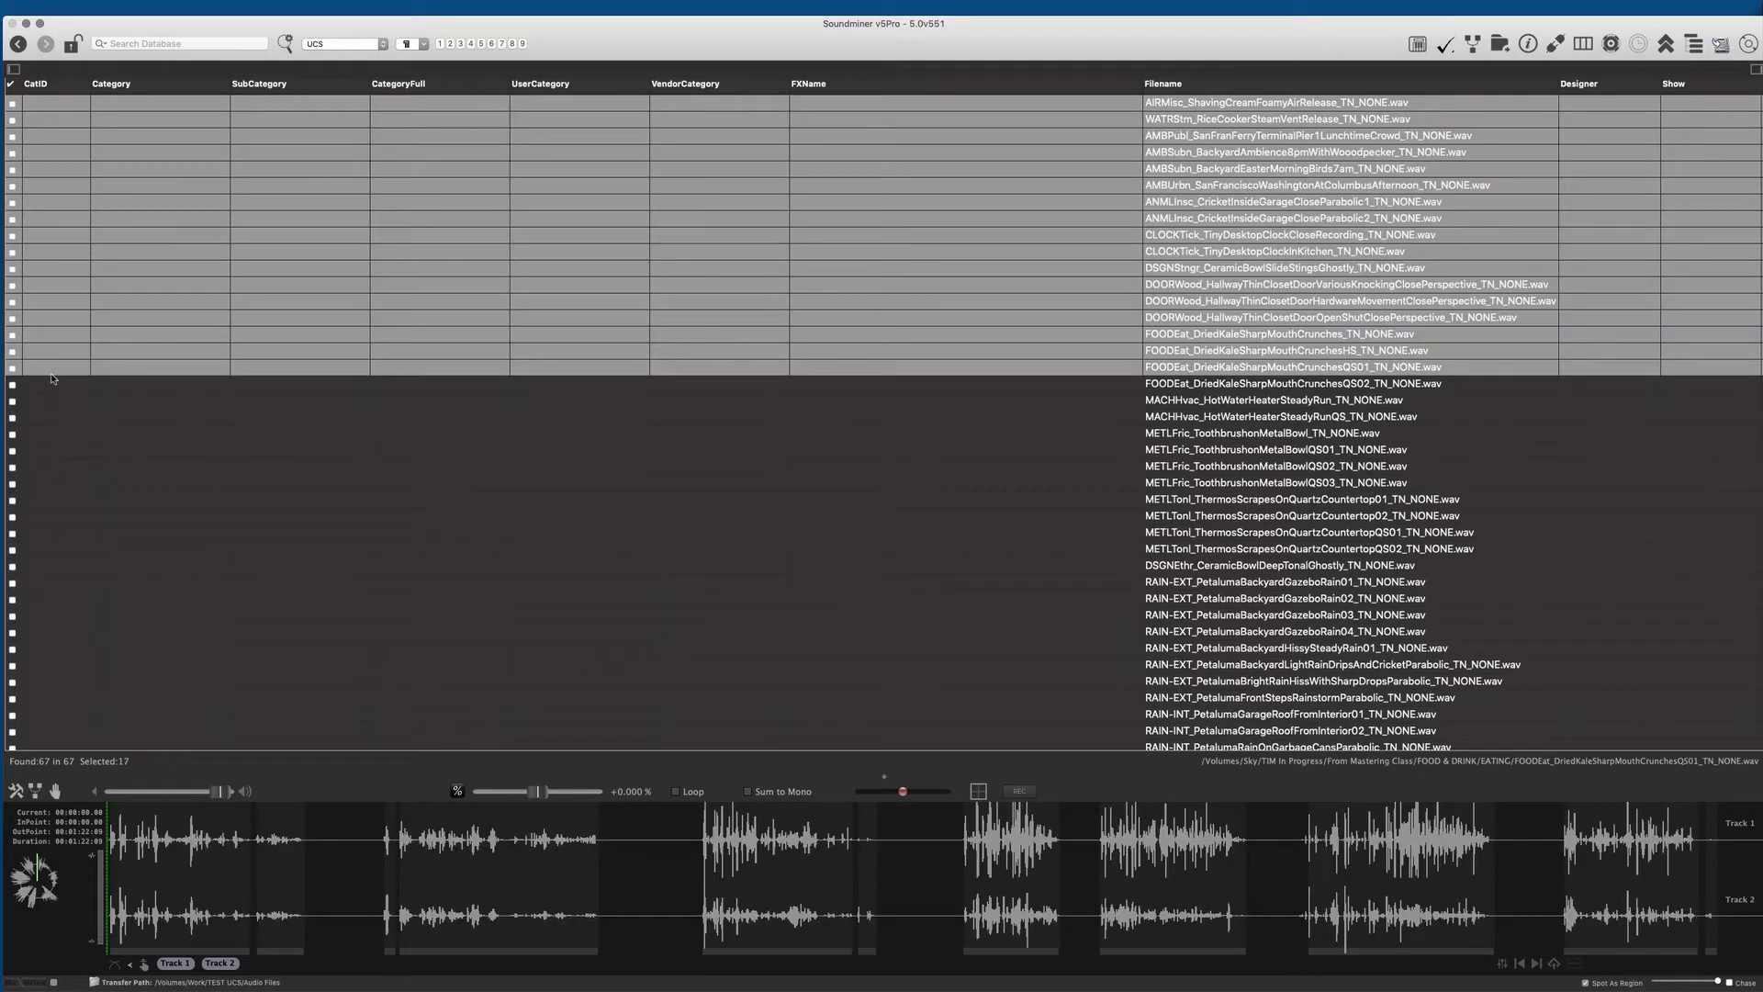
{"action": "right_click", "coordinate": [43, 103]}
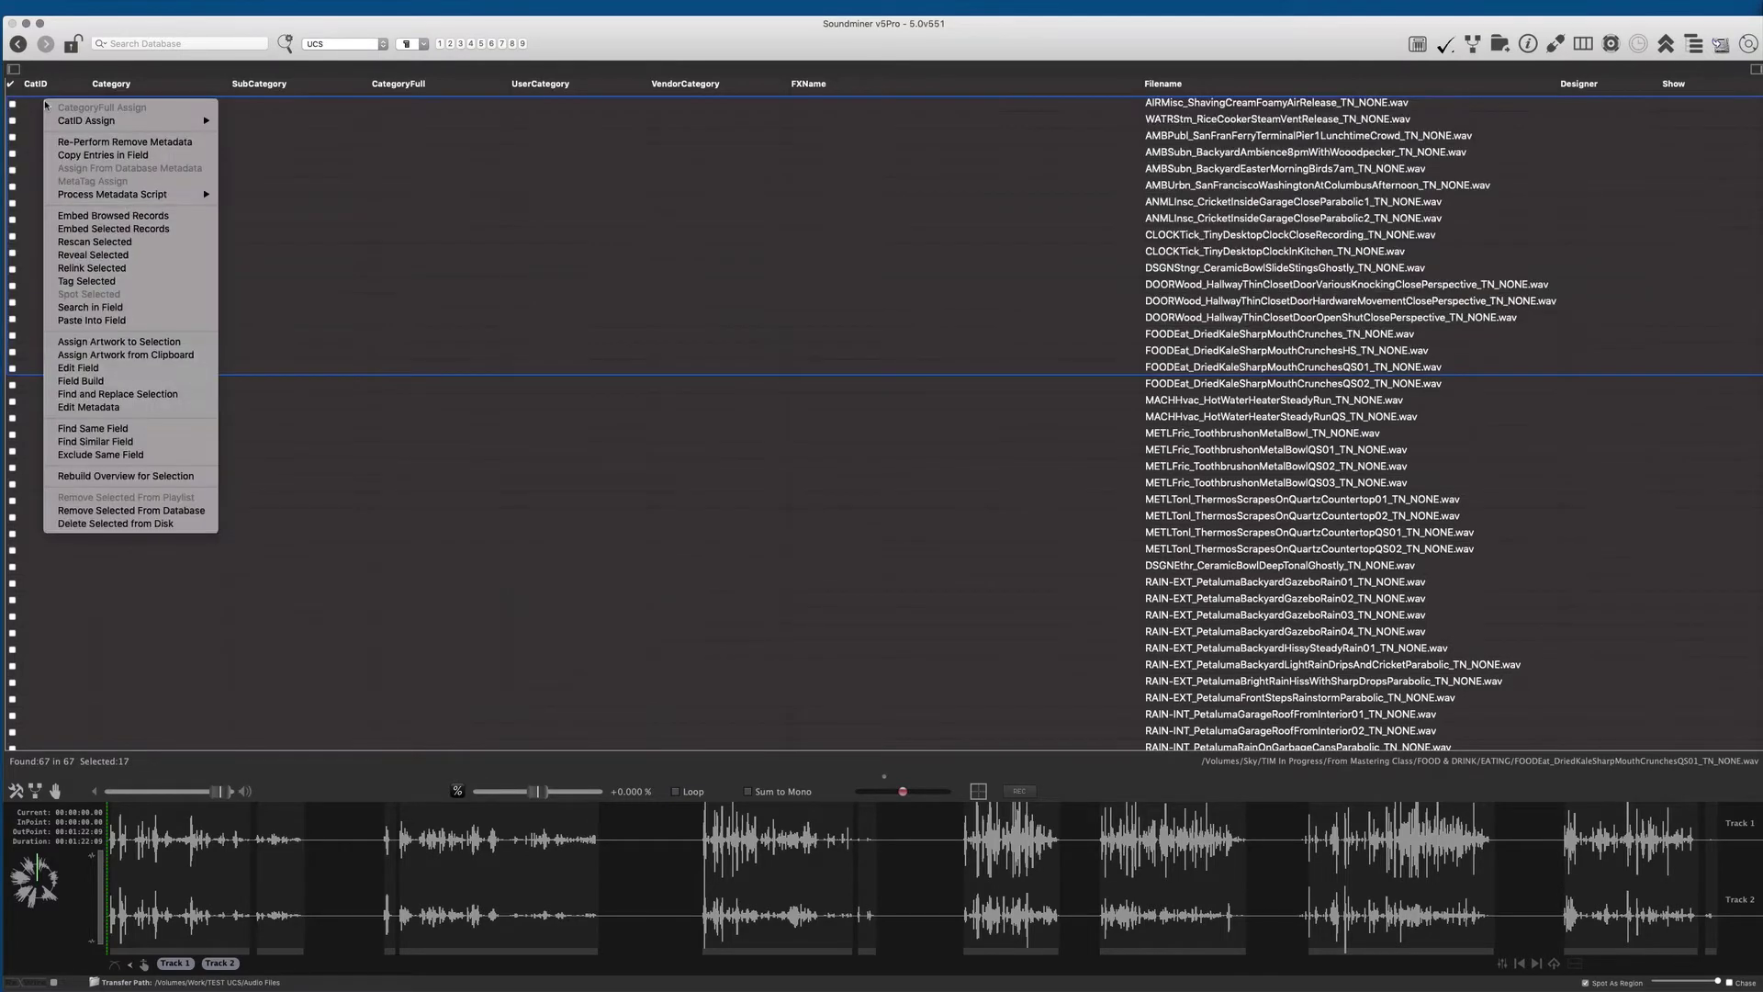
{"action": "mouse_move", "coordinate": [86, 119]}
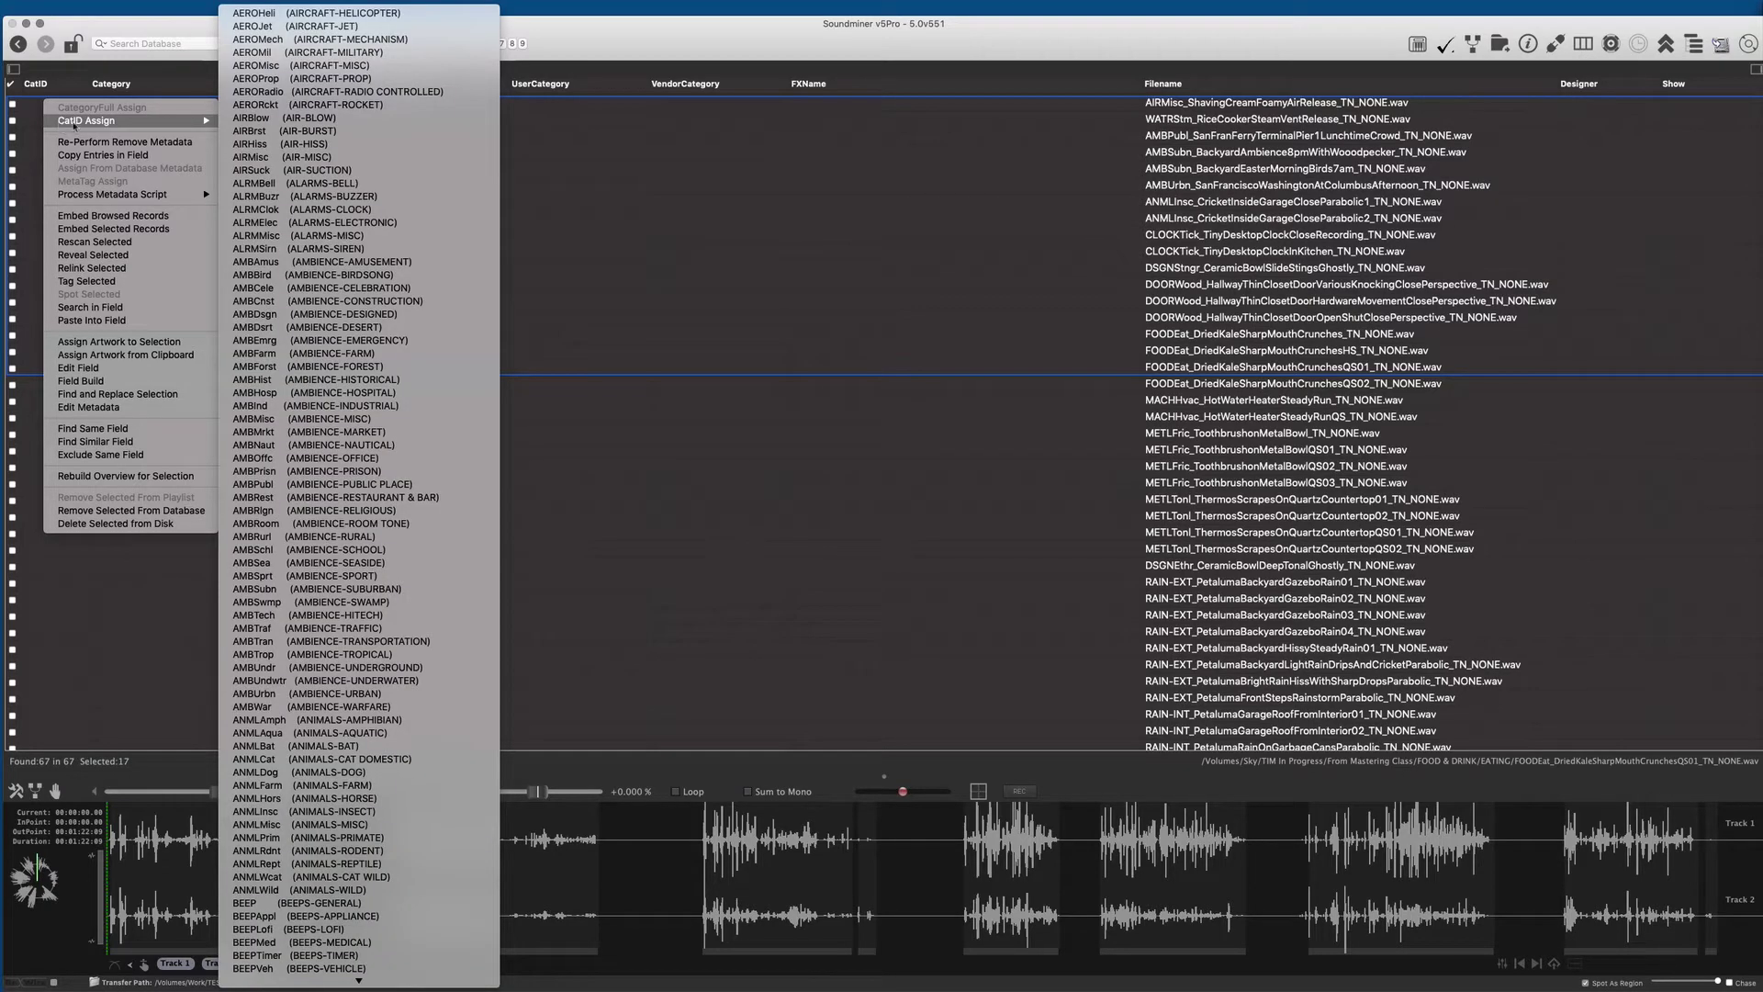
{"action": "scroll", "coordinate": [317, 221], "scroll_direction": "down", "scroll_amount": 5}
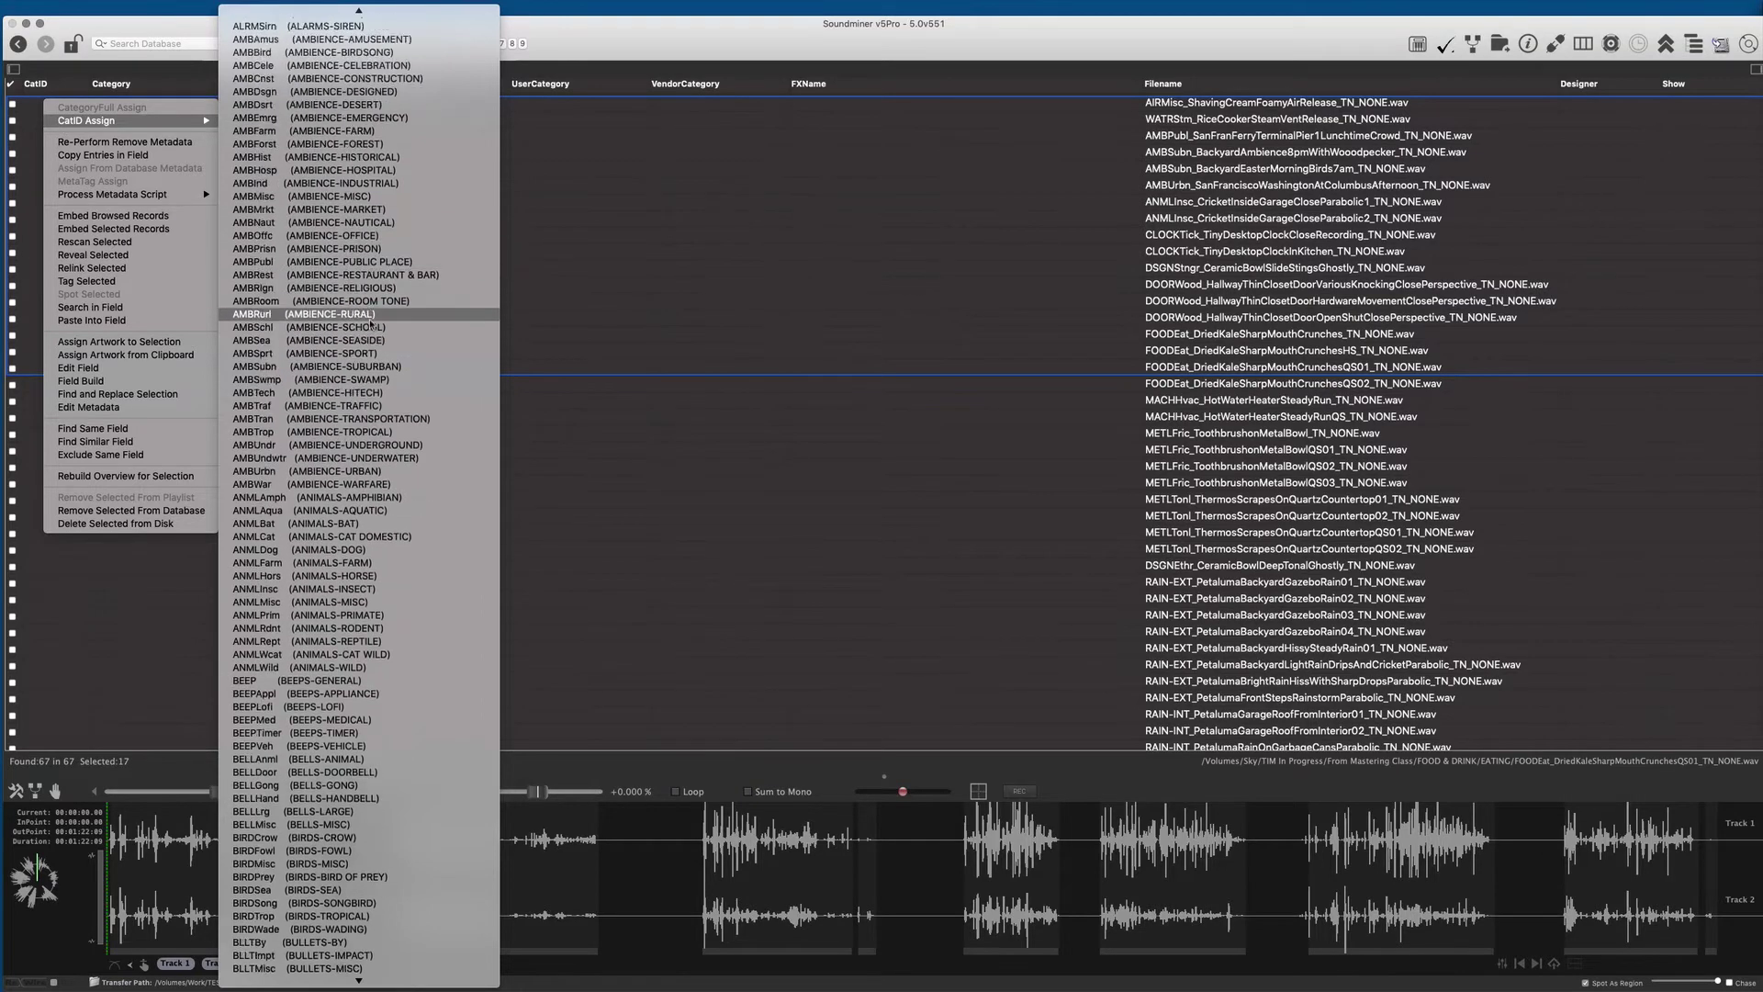
{"action": "scroll", "coordinate": [372, 320], "scroll_direction": "down", "scroll_amount": 4}
{"action": "scroll", "coordinate": [373, 320], "scroll_direction": "down", "scroll_amount": 4}
{"action": "scroll", "coordinate": [374, 318], "scroll_direction": "down", "scroll_amount": 3}
{"action": "scroll", "coordinate": [375, 316], "scroll_direction": "down", "scroll_amount": 3}
{"action": "scroll", "coordinate": [377, 314], "scroll_direction": "down", "scroll_amount": 2}
{"action": "scroll", "coordinate": [377, 292], "scroll_direction": "down", "scroll_amount": 4}
{"action": "scroll", "coordinate": [379, 289], "scroll_direction": "down", "scroll_amount": 4}
{"action": "scroll", "coordinate": [387, 286], "scroll_direction": "down", "scroll_amount": 3}
{"action": "scroll", "coordinate": [393, 283], "scroll_direction": "down", "scroll_amount": 3}
{"action": "scroll", "coordinate": [392, 281], "scroll_direction": "down", "scroll_amount": 1}
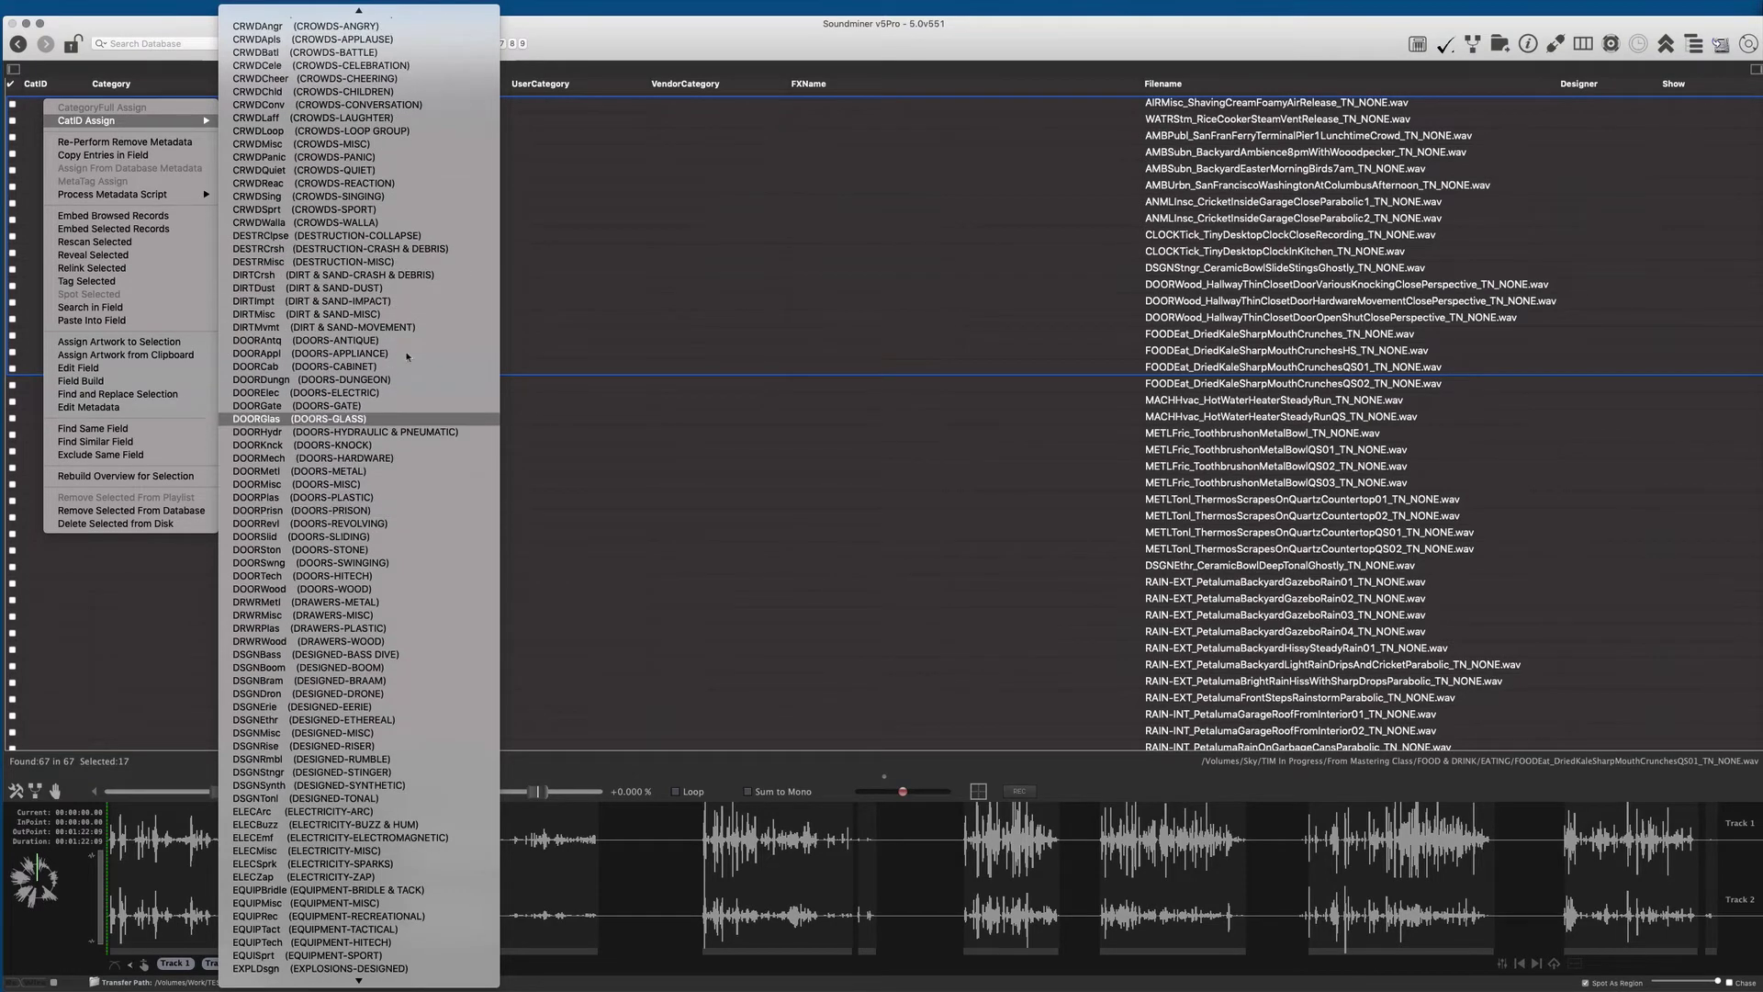
{"action": "left_click", "coordinate": [401, 457]}
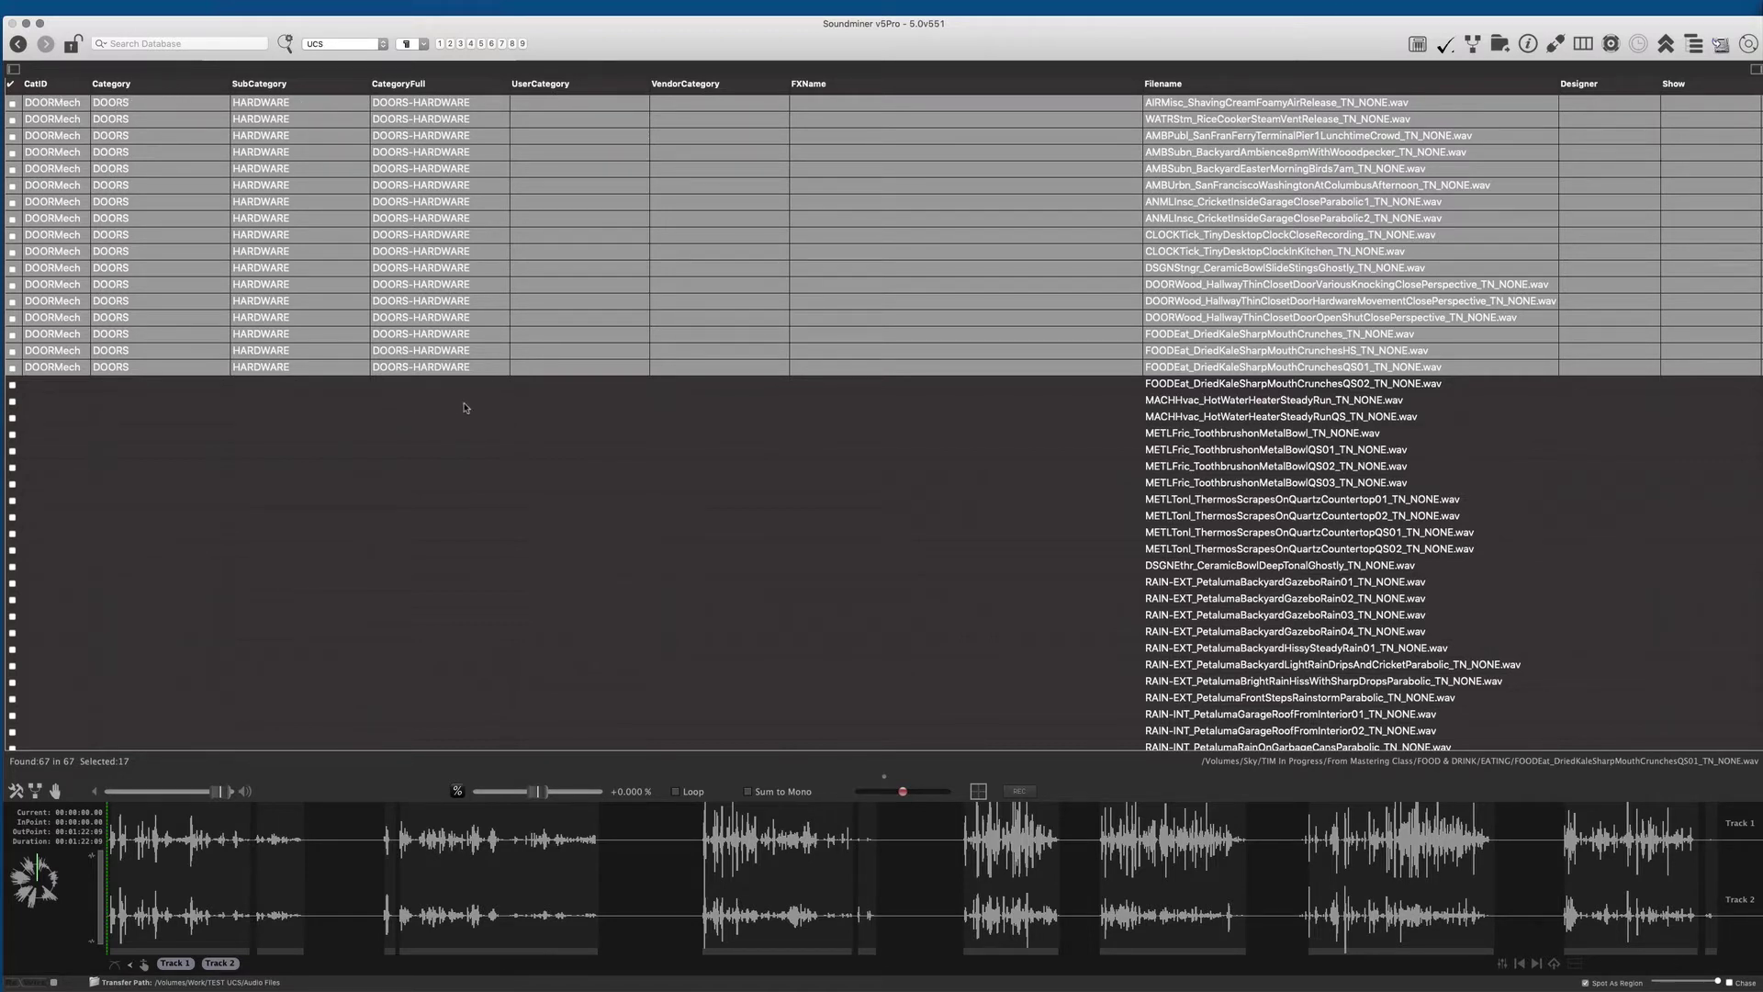
Select a single file, then reselect the first 17 files from the top row
{"action": "left_click", "coordinate": [393, 153]}
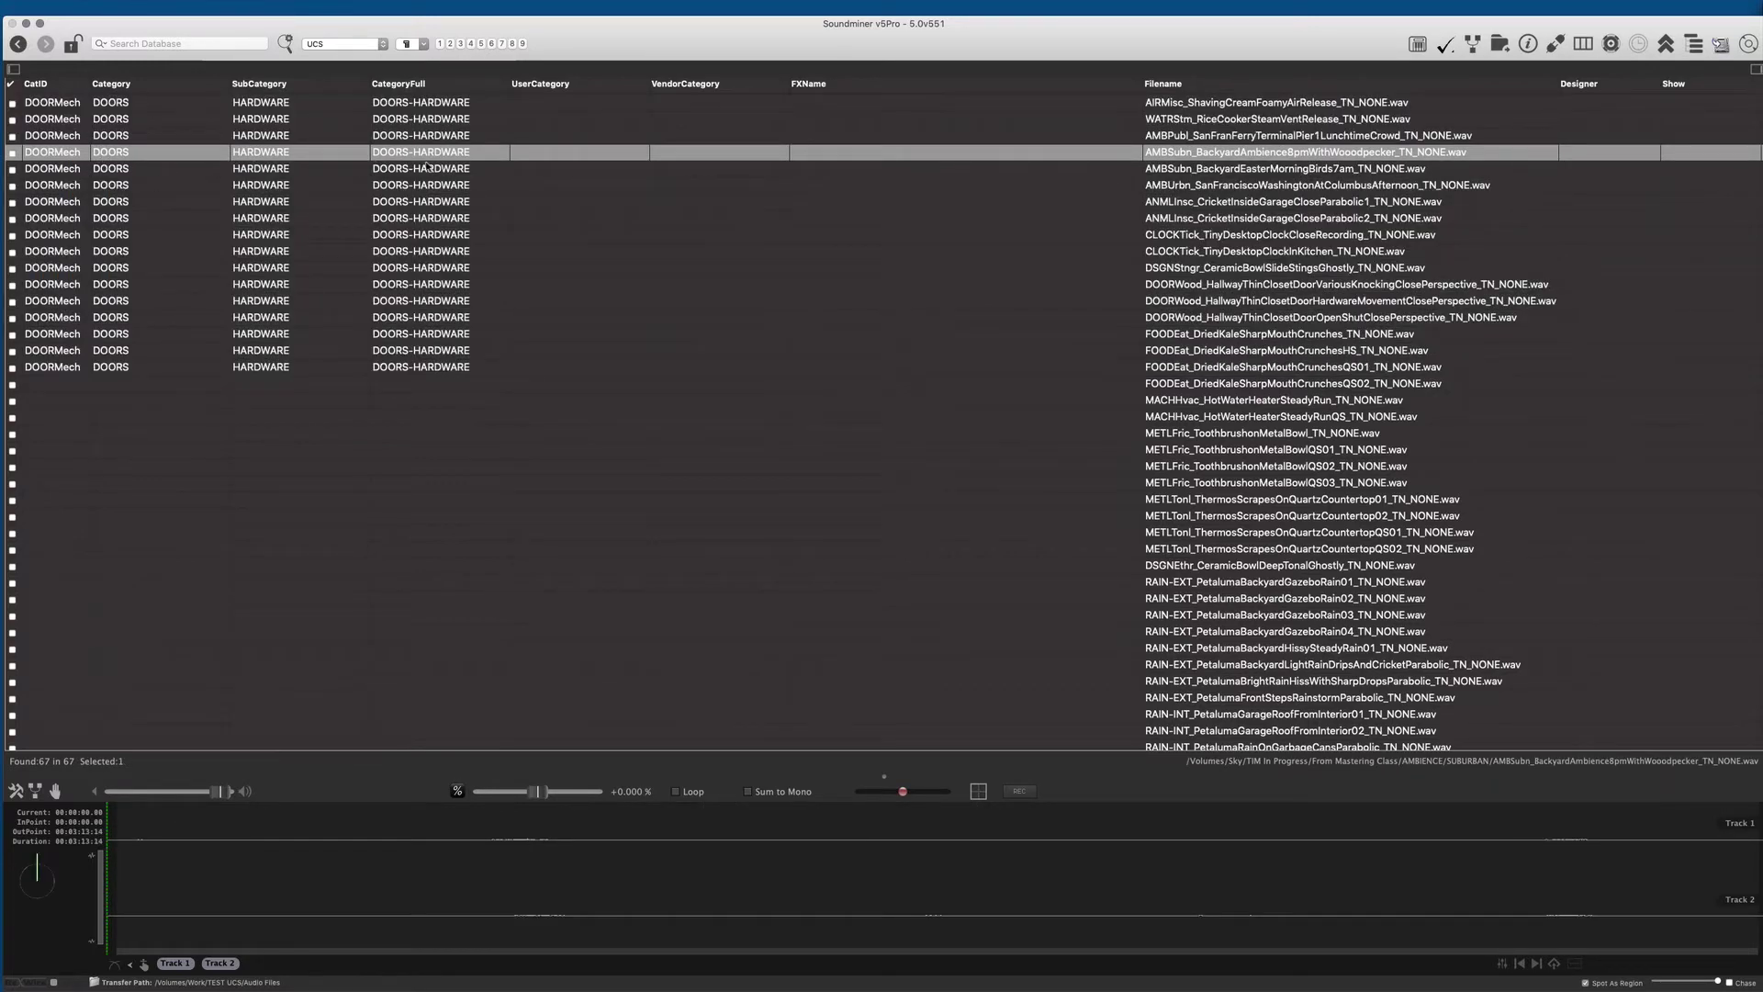
{"action": "left_click", "coordinate": [79, 105]}
{"action": "left_click", "coordinate": [458, 373], "text": "shift"}
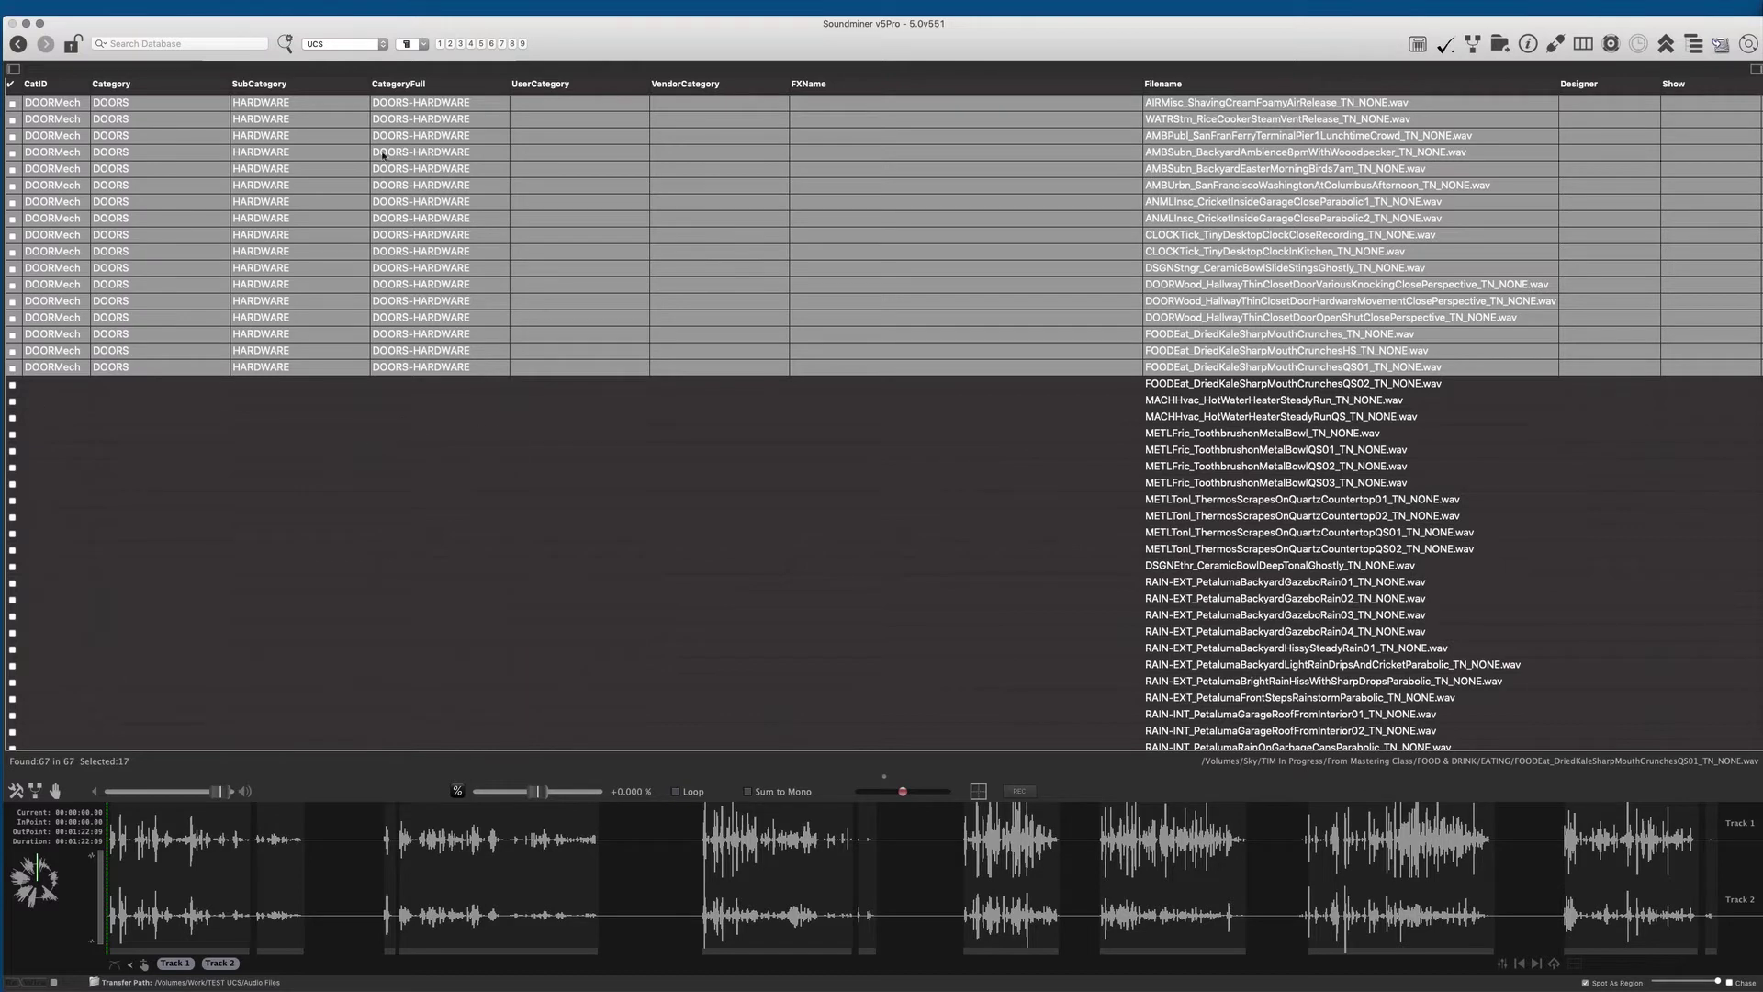
Delete the door category data and assign FIREWORKS-COMMERCIAL (FRWKComr) to the 17 files
{"action": "key", "text": "Delete"}
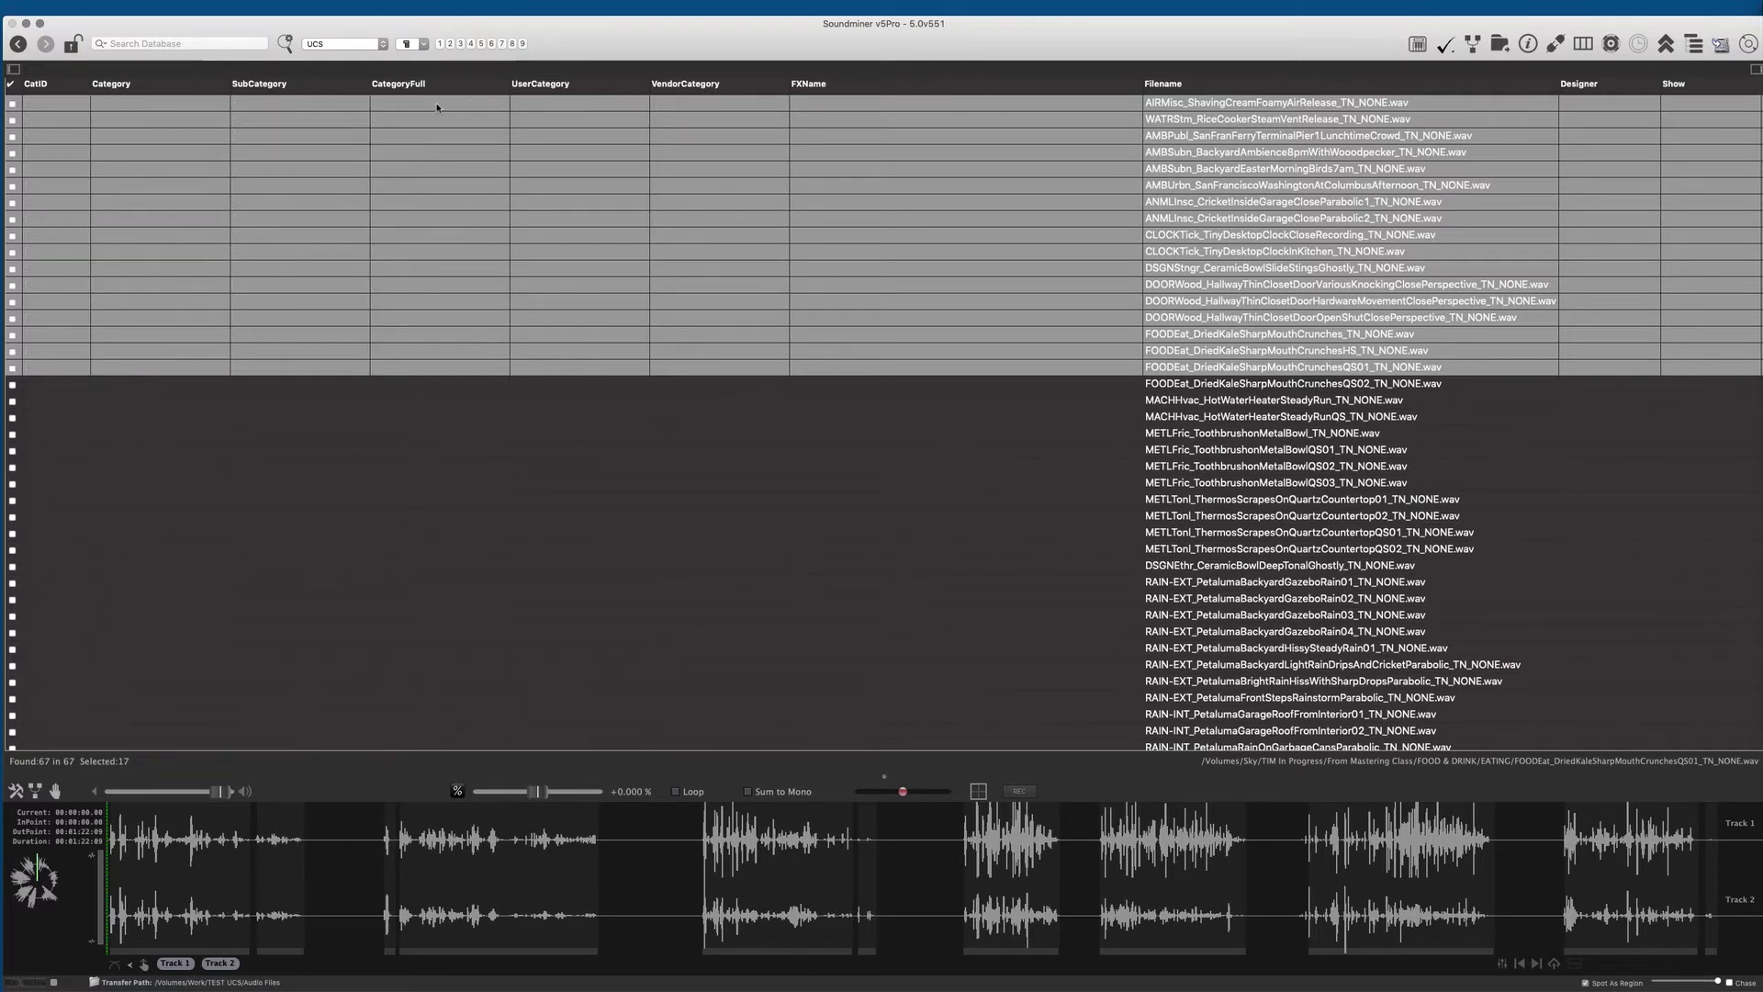
{"action": "right_click", "coordinate": [67, 102]}
{"action": "mouse_move", "coordinate": [111, 120]}
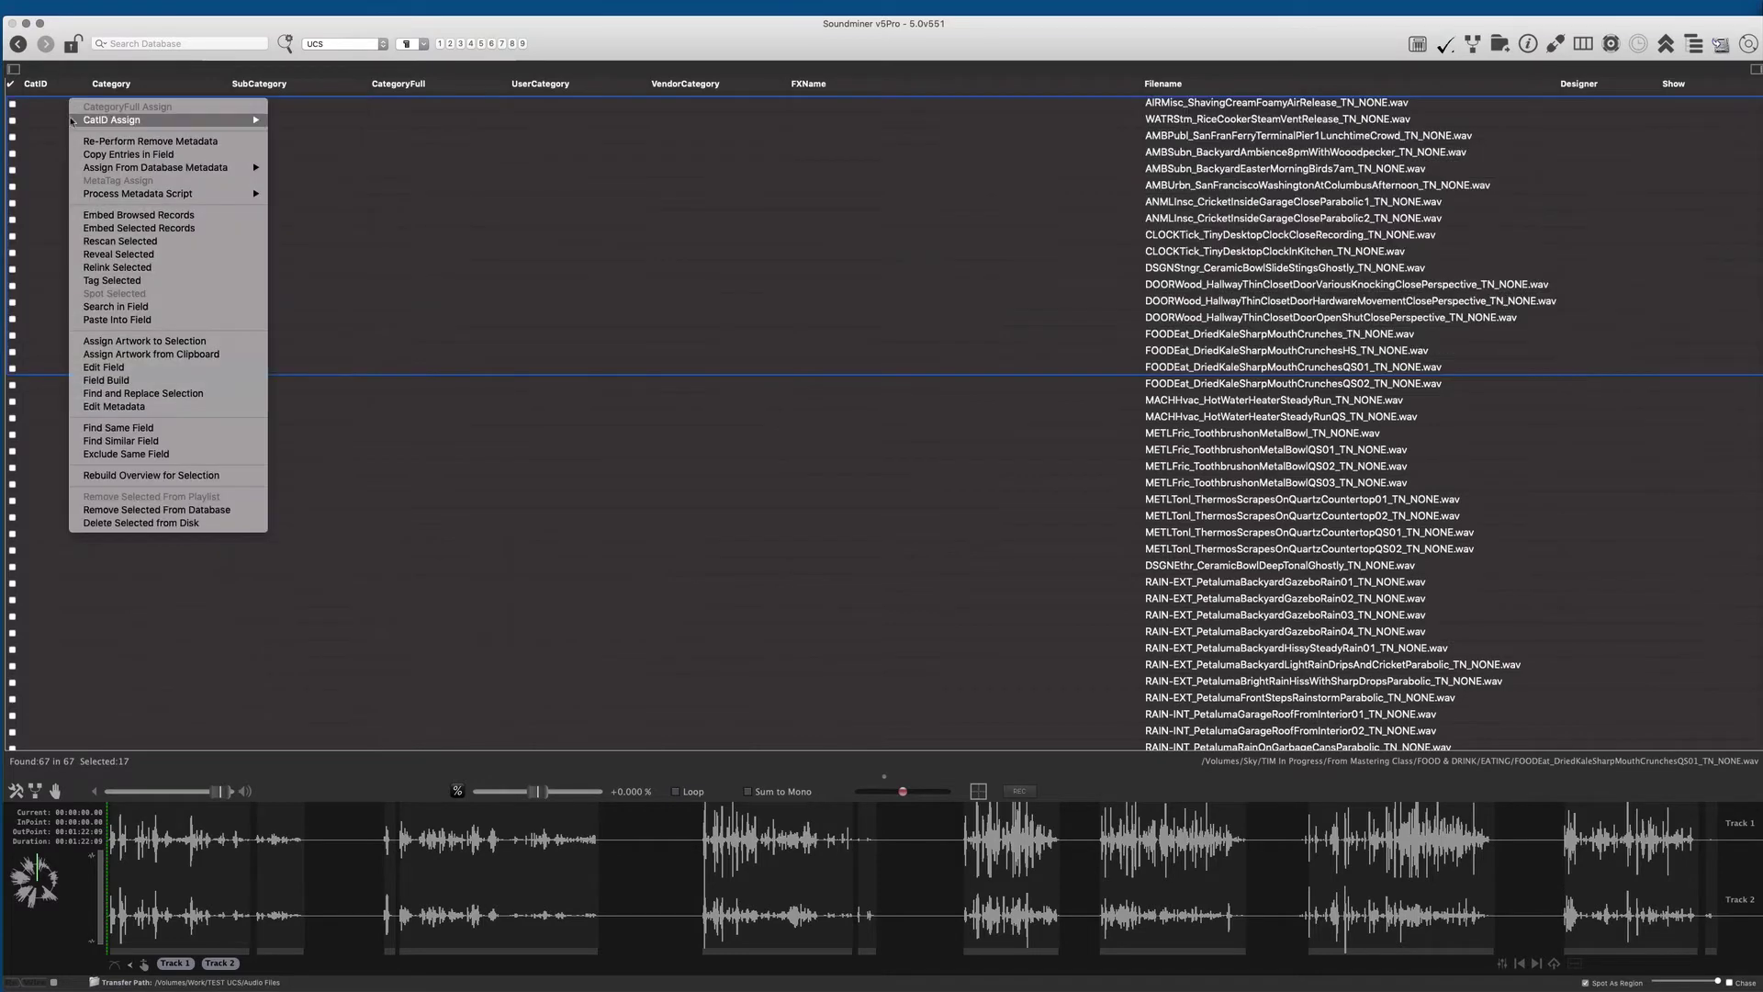
{"action": "scroll", "coordinate": [318, 618], "scroll_direction": "down", "scroll_amount": 5}
{"action": "scroll", "coordinate": [324, 610], "scroll_direction": "down", "scroll_amount": 5}
{"action": "scroll", "coordinate": [331, 603], "scroll_direction": "down", "scroll_amount": 5}
{"action": "scroll", "coordinate": [344, 592], "scroll_direction": "down", "scroll_amount": 5}
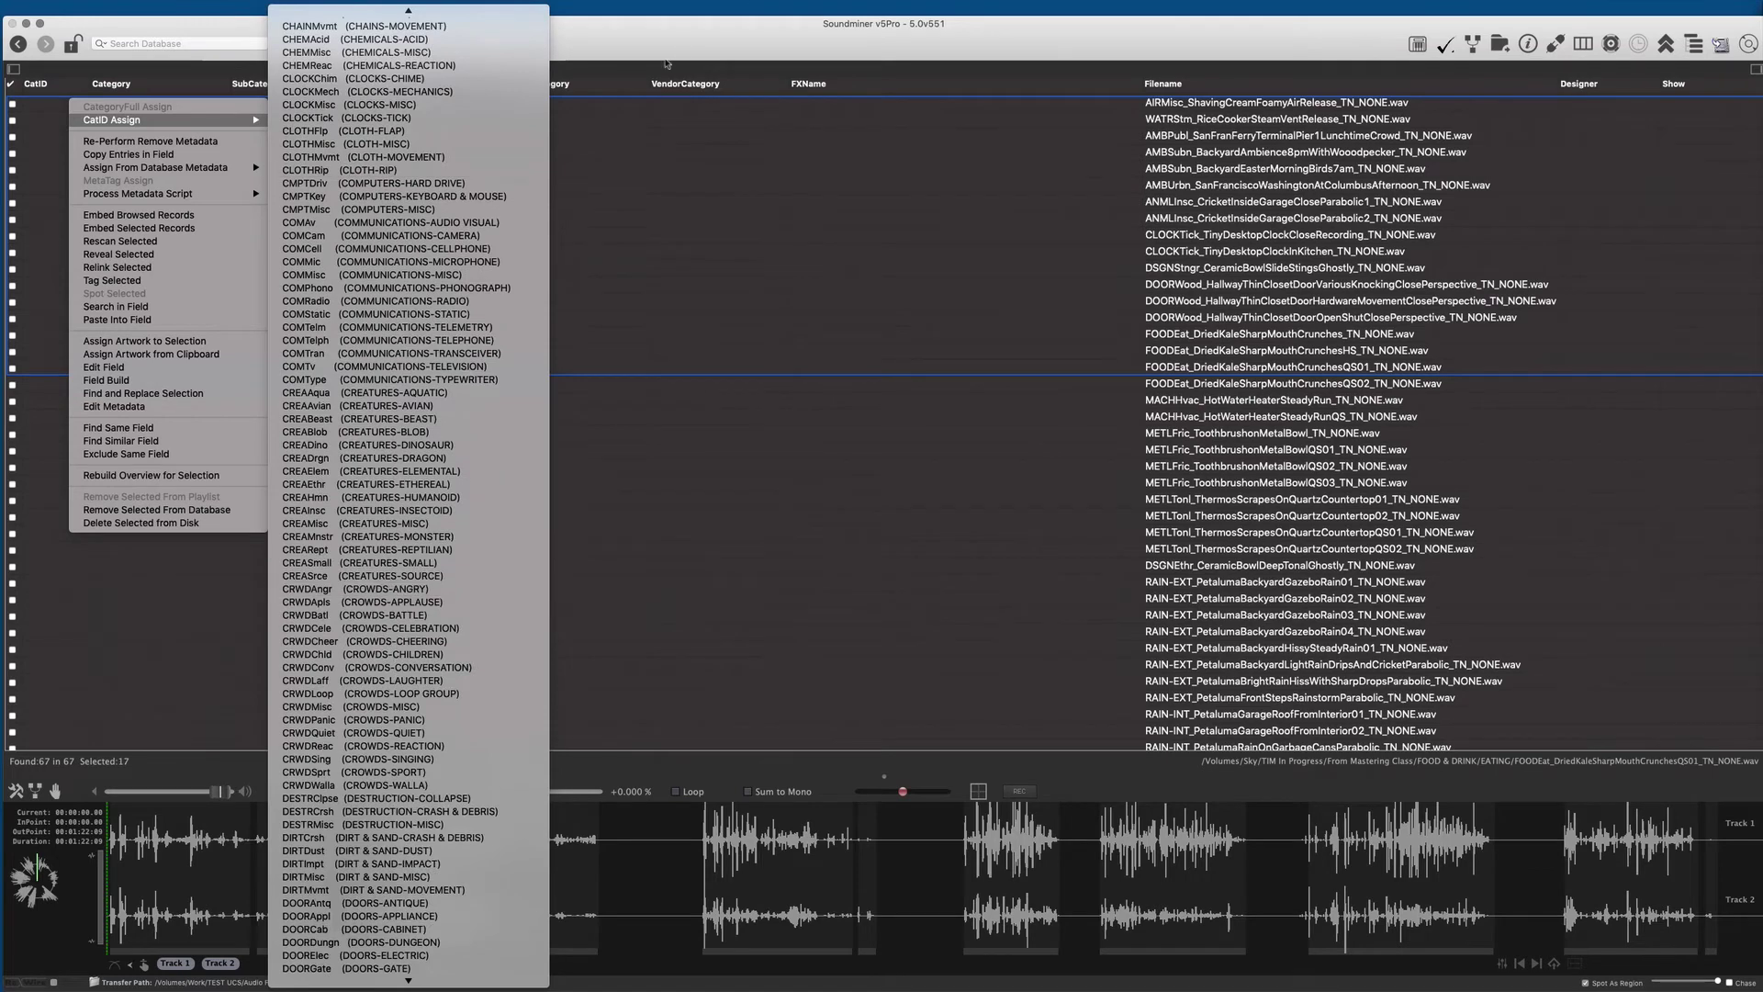
{"action": "left_click", "coordinate": [701, 45]}
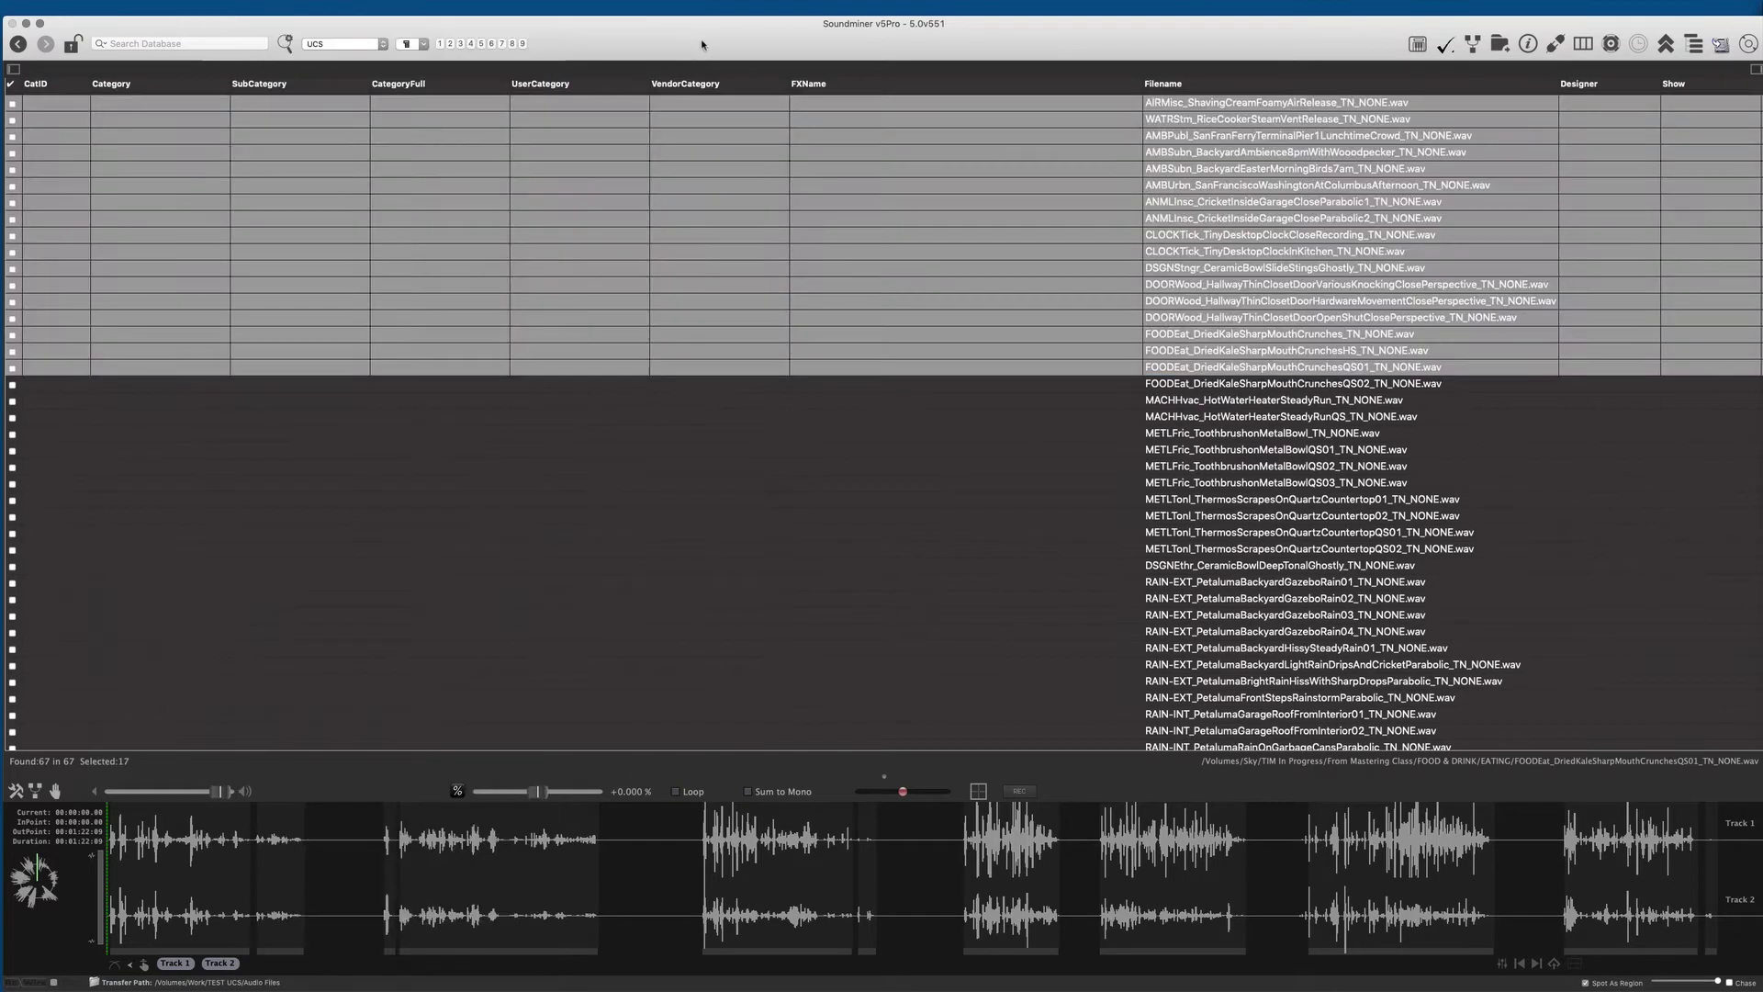
{"action": "right_click", "coordinate": [410, 101]}
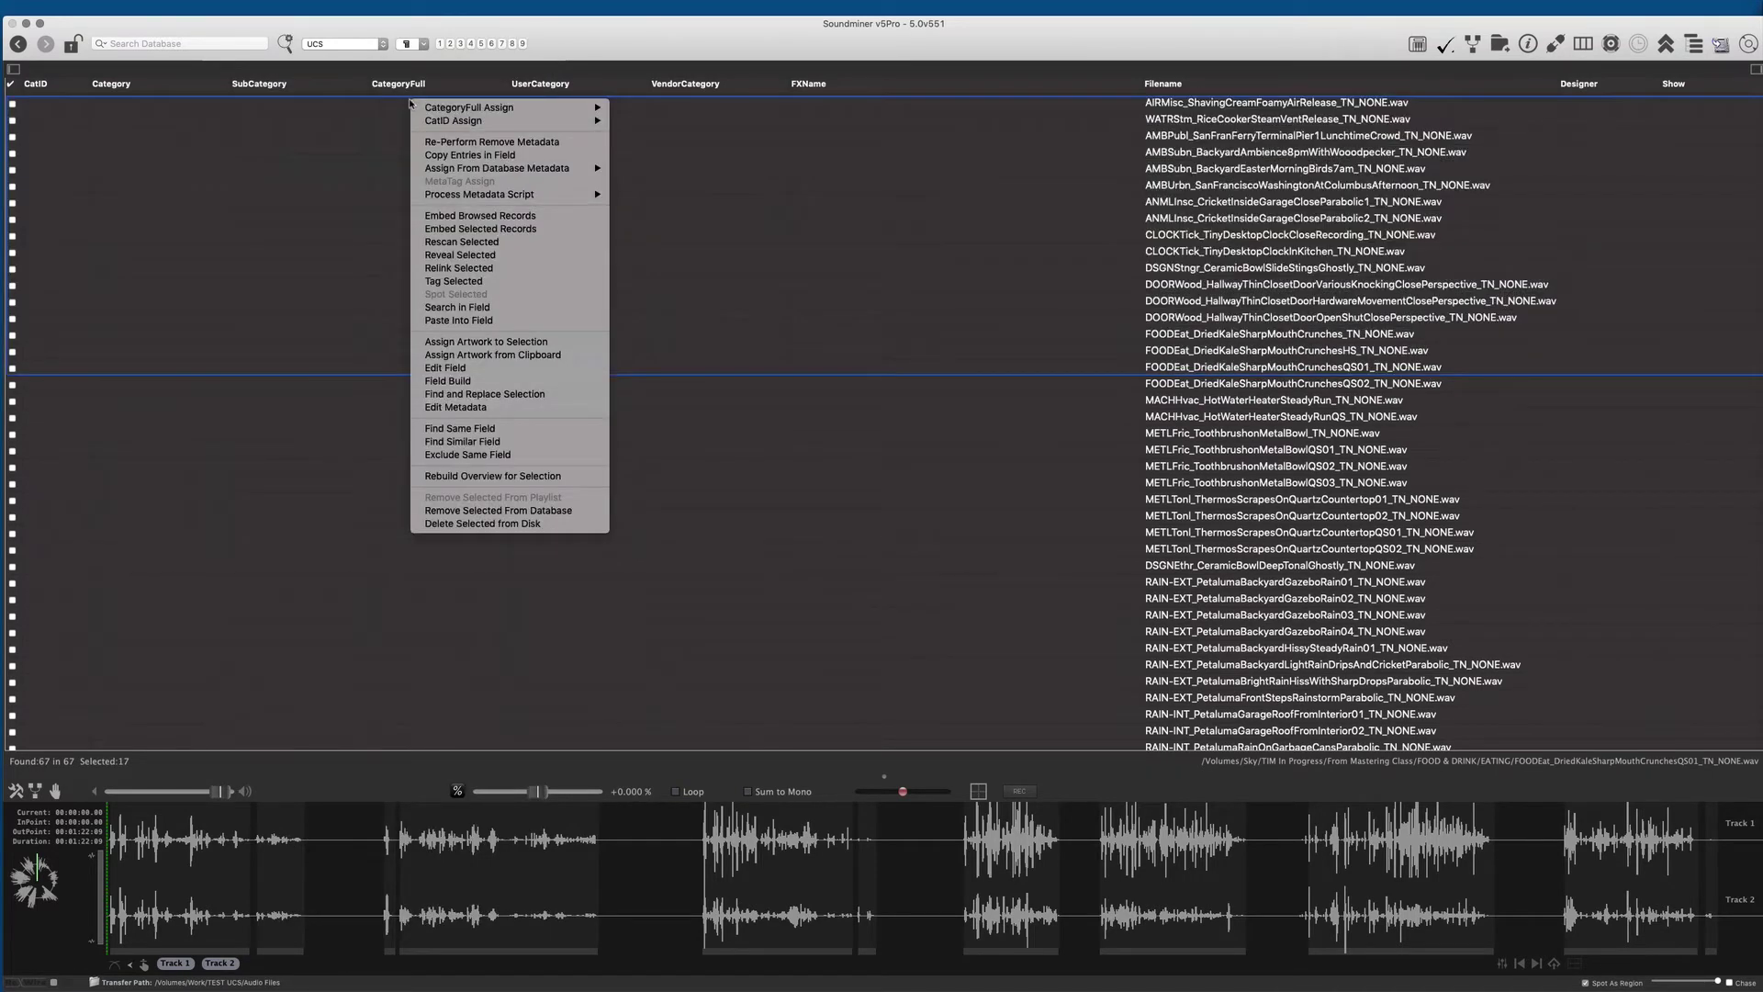
{"action": "mouse_move", "coordinate": [469, 107]}
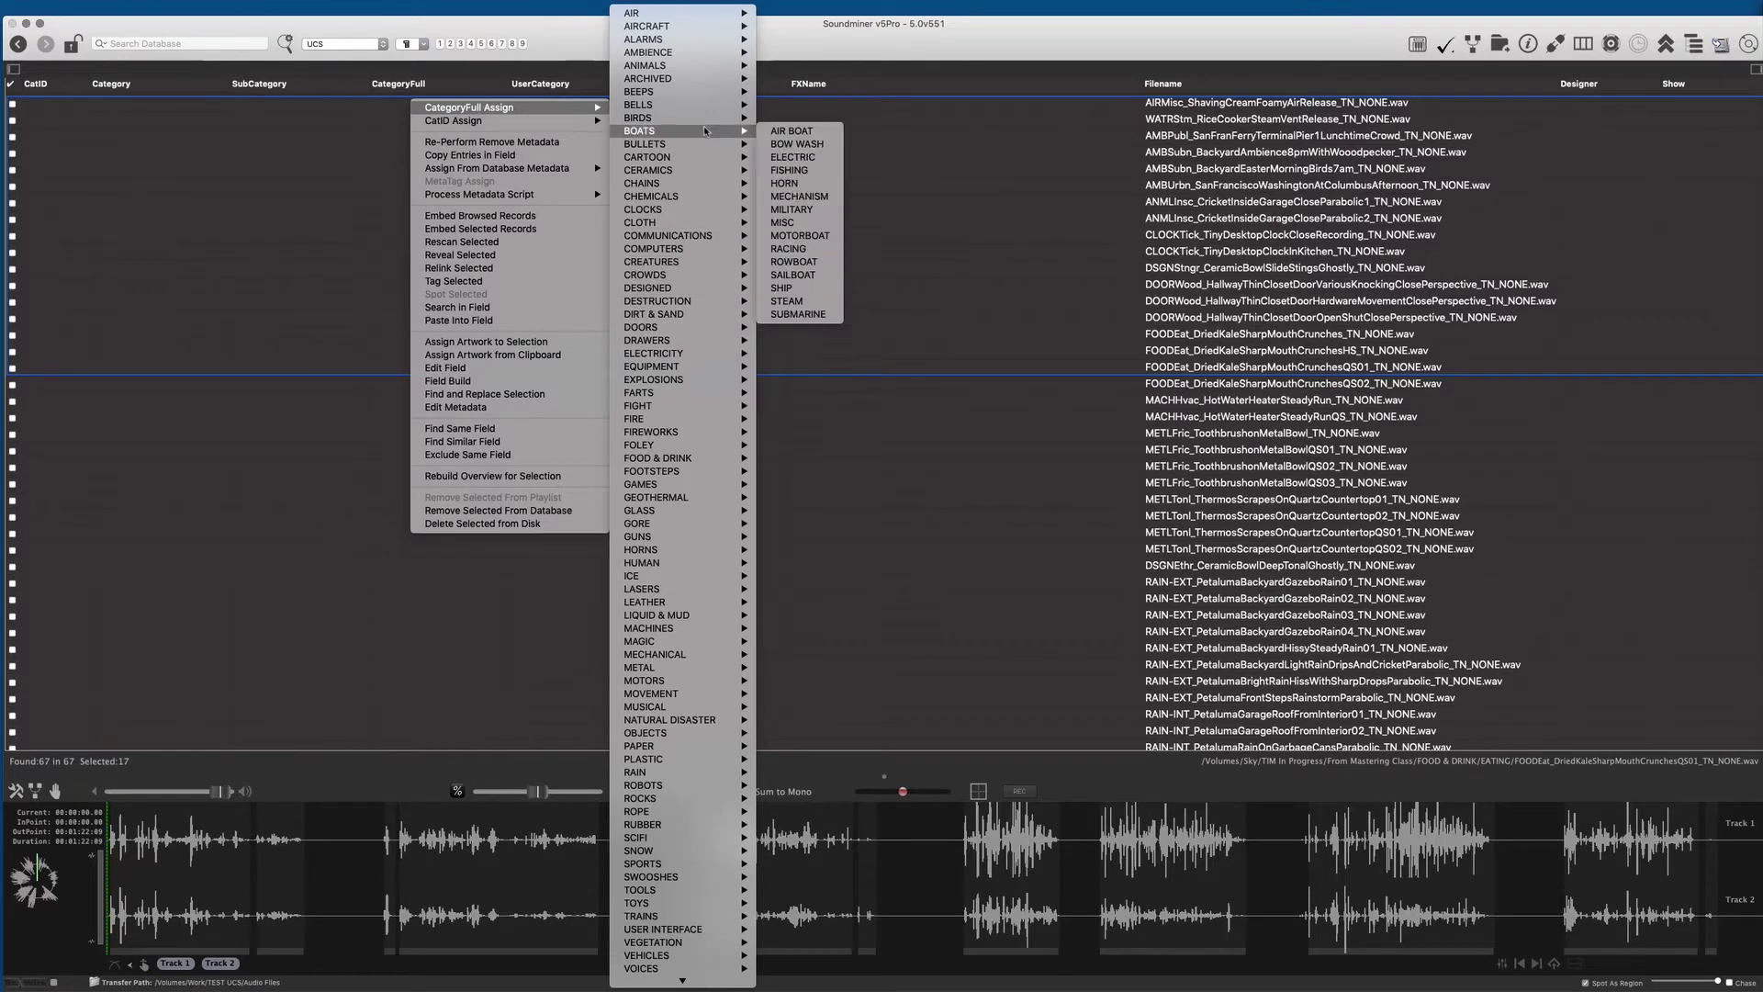
{"action": "mouse_move", "coordinate": [652, 432]}
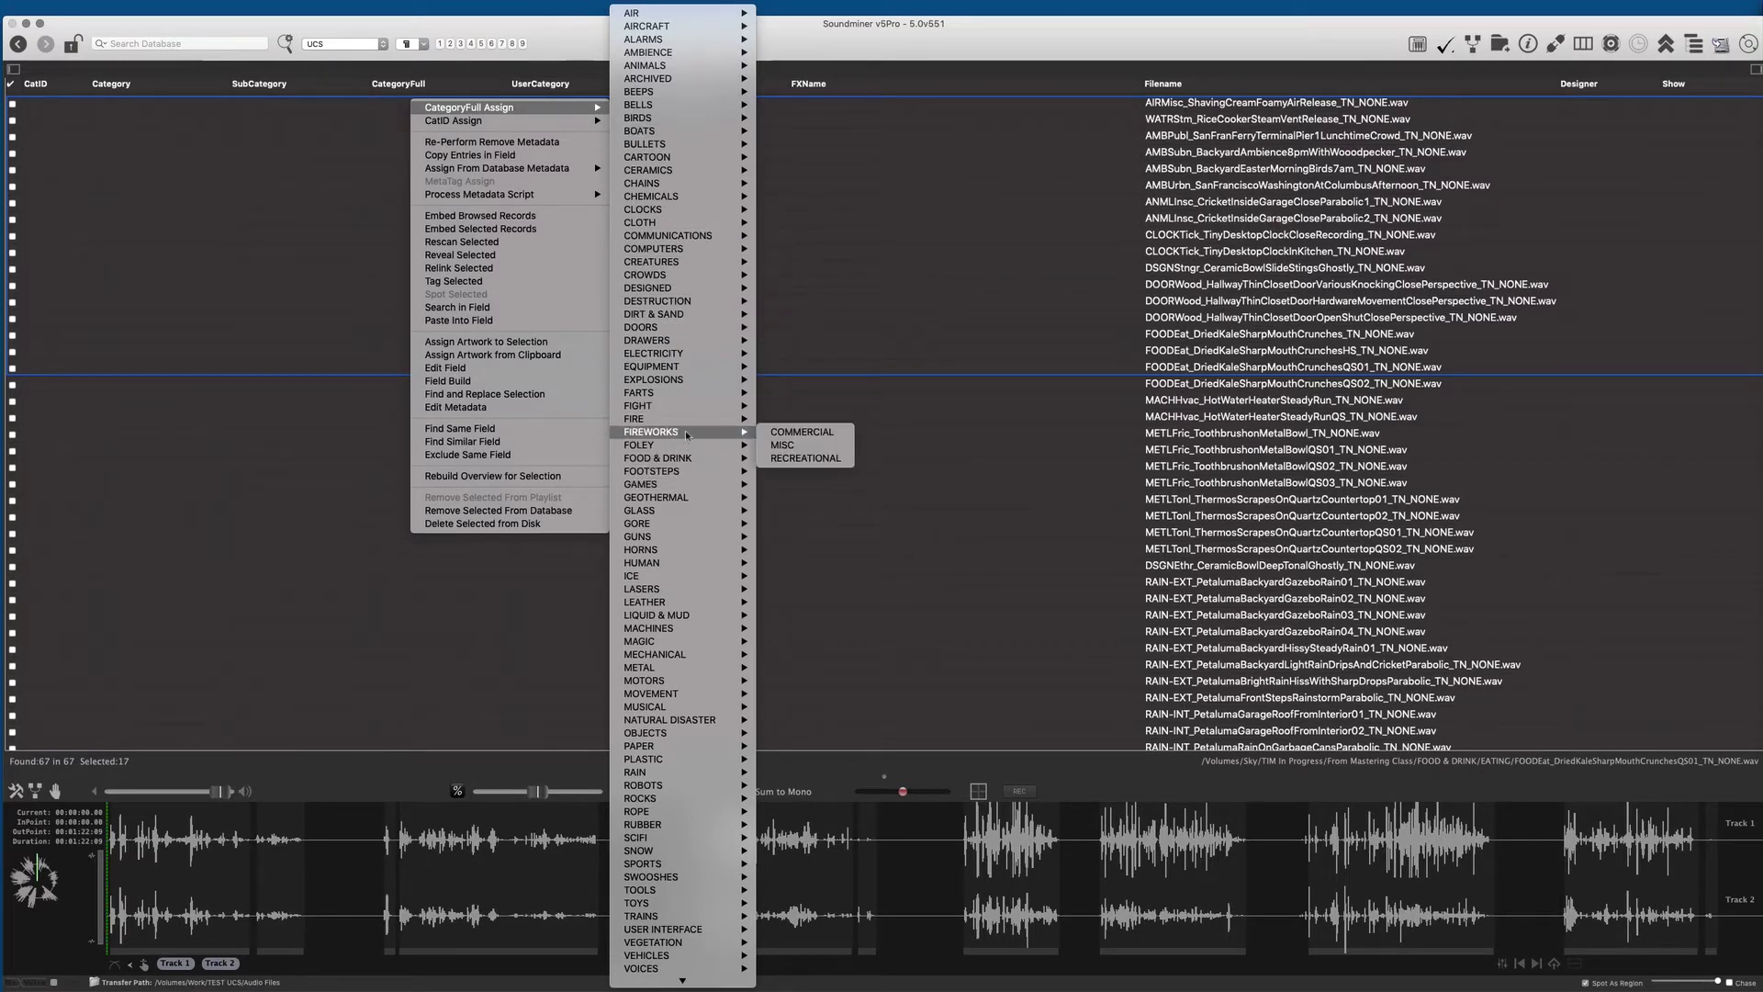
{"action": "left_click", "coordinate": [801, 434]}
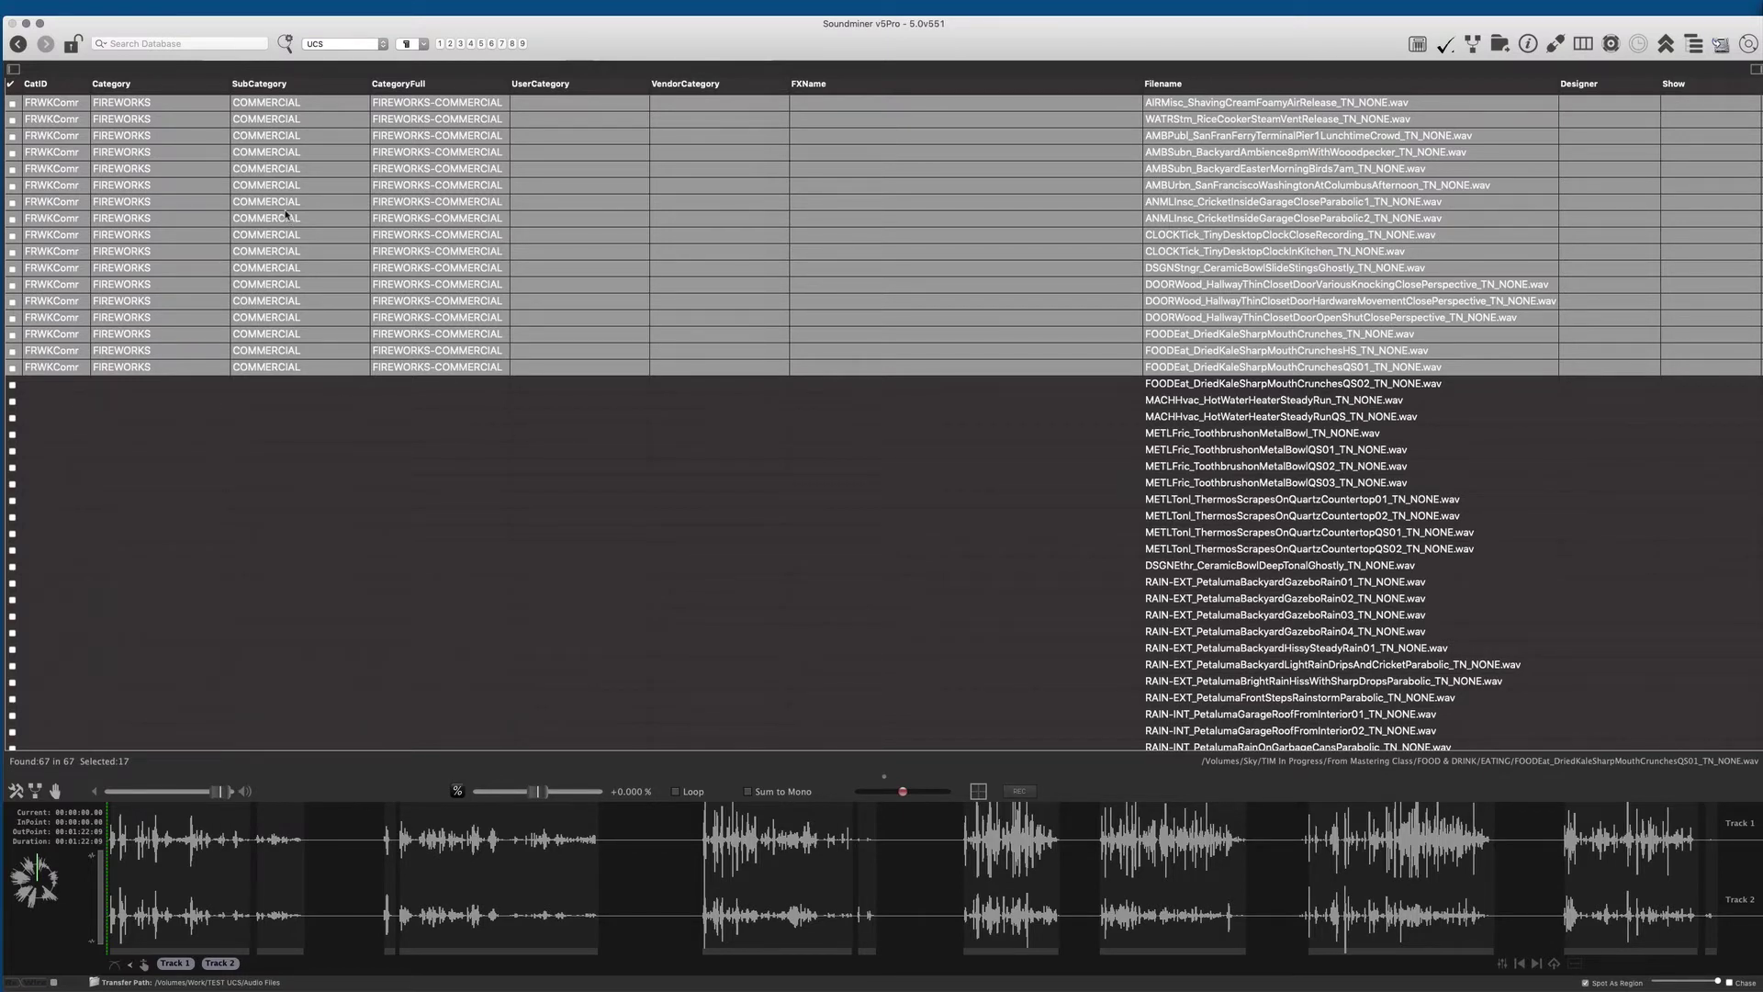
Undo the fireworks assignment, then select the first file, AIRMisc
{"action": "left_click", "coordinate": [283, 268]}
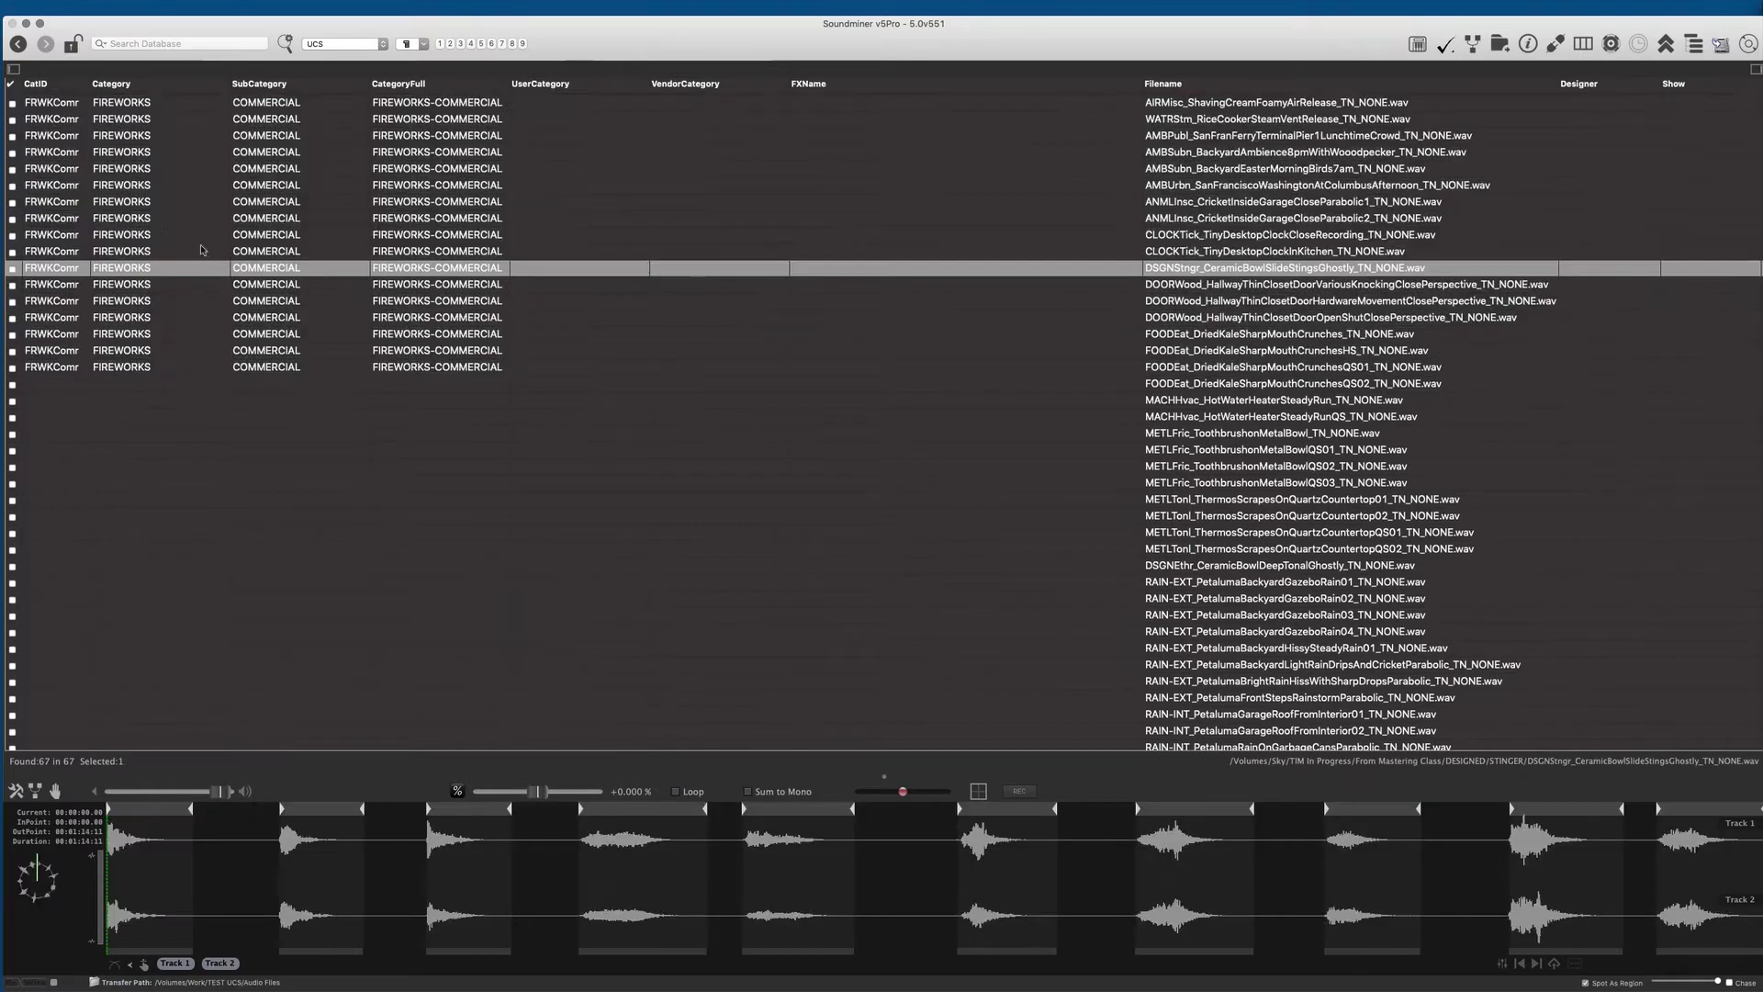
{"action": "key", "text": "super+z"}
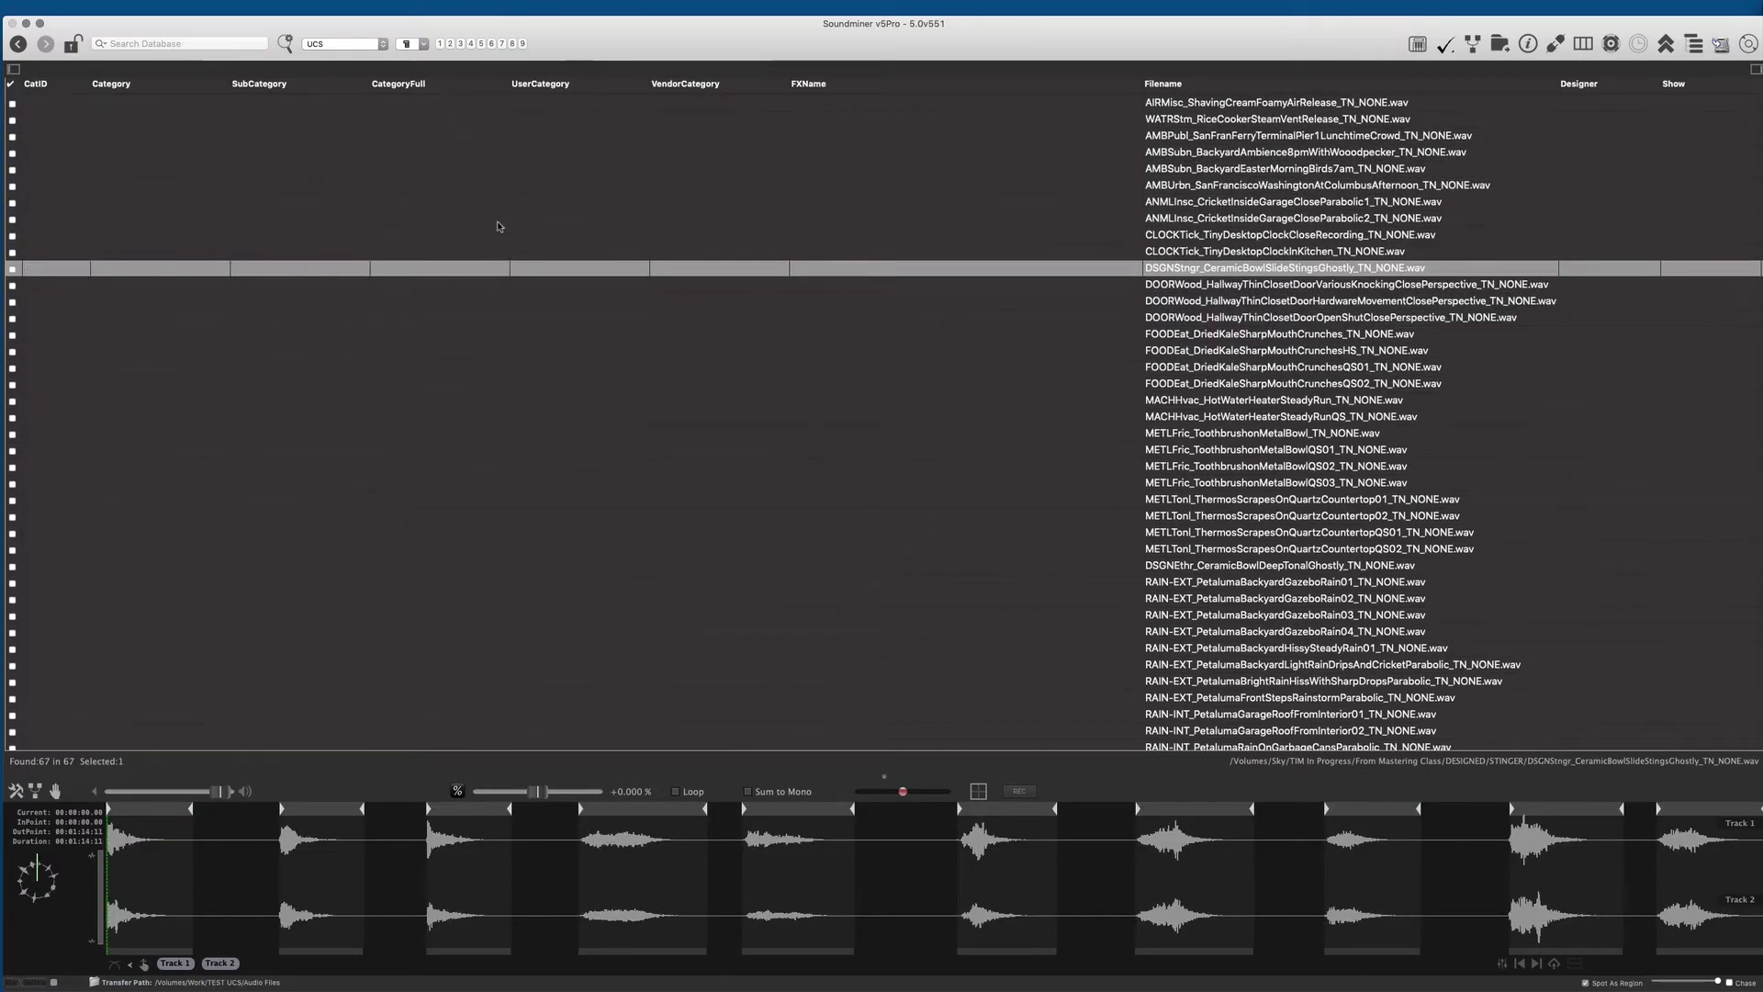
{"action": "key", "text": "Up"}
{"action": "key", "text": "Up"}
{"action": "key", "text": "Up"}
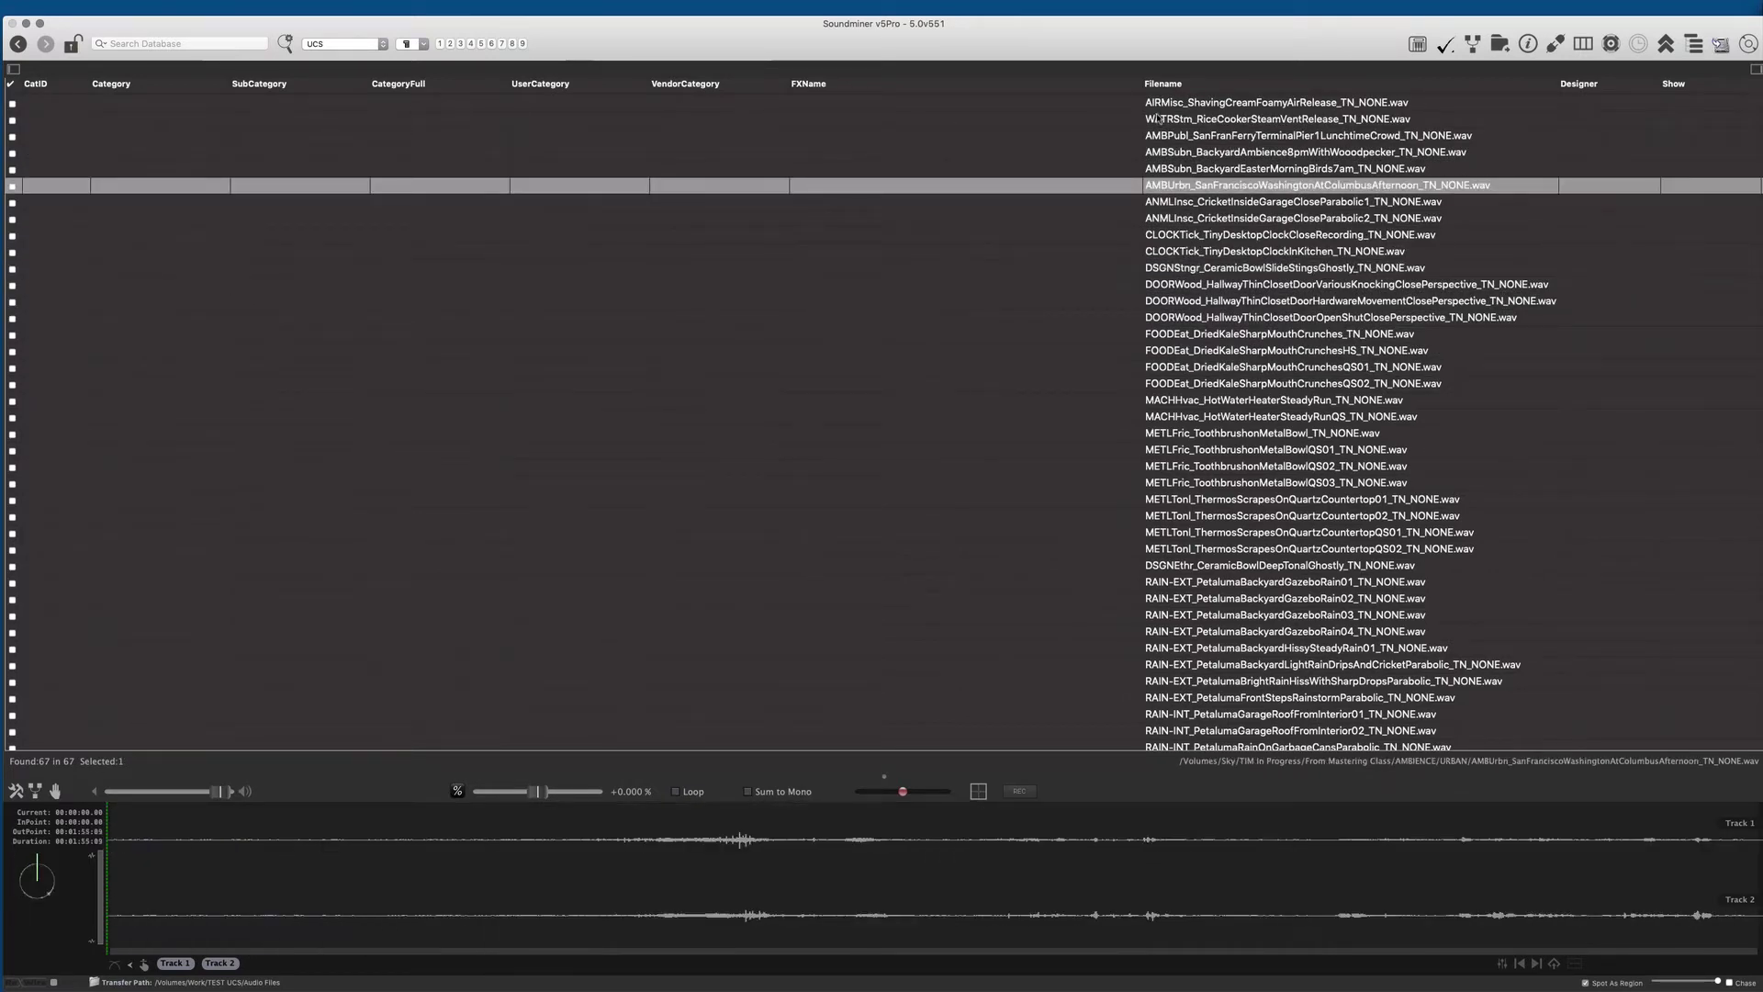
{"action": "left_click", "coordinate": [1217, 109]}
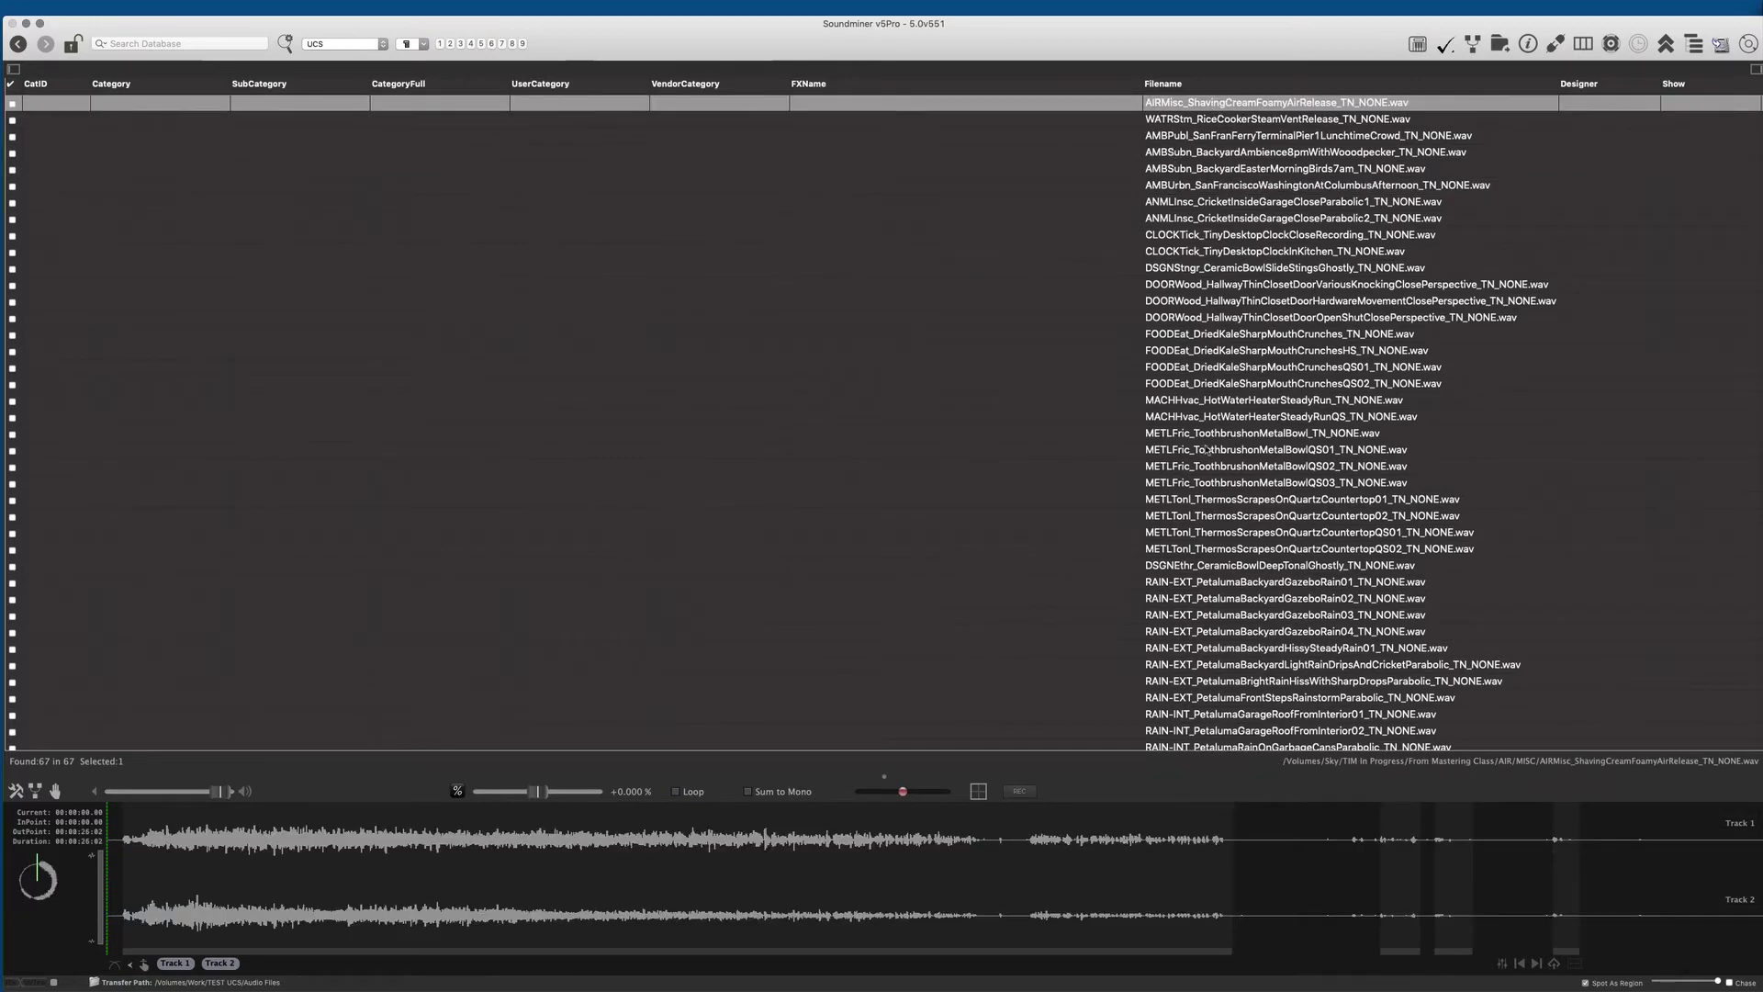
{"action": "scroll", "coordinate": [1197, 471], "scroll_direction": "down", "scroll_amount": 2}
{"action": "scroll", "coordinate": [1196, 471], "scroll_direction": "down", "scroll_amount": 3}
{"action": "scroll", "coordinate": [1196, 472], "scroll_direction": "down", "scroll_amount": 2}
{"action": "scroll", "coordinate": [1197, 472], "scroll_direction": "down", "scroll_amount": 1}
{"action": "scroll", "coordinate": [1196, 471], "scroll_direction": "down", "scroll_amount": 1}
{"action": "scroll", "coordinate": [1171, 204], "scroll_direction": "down", "scroll_amount": 1}
{"action": "scroll", "coordinate": [1217, 242], "scroll_direction": "up", "scroll_amount": 4}
{"action": "scroll", "coordinate": [1206, 248], "scroll_direction": "up", "scroll_amount": 4}
Select all 67 files and run AutoExpand CatID From Filename on them
{"action": "key", "text": "super+a"}
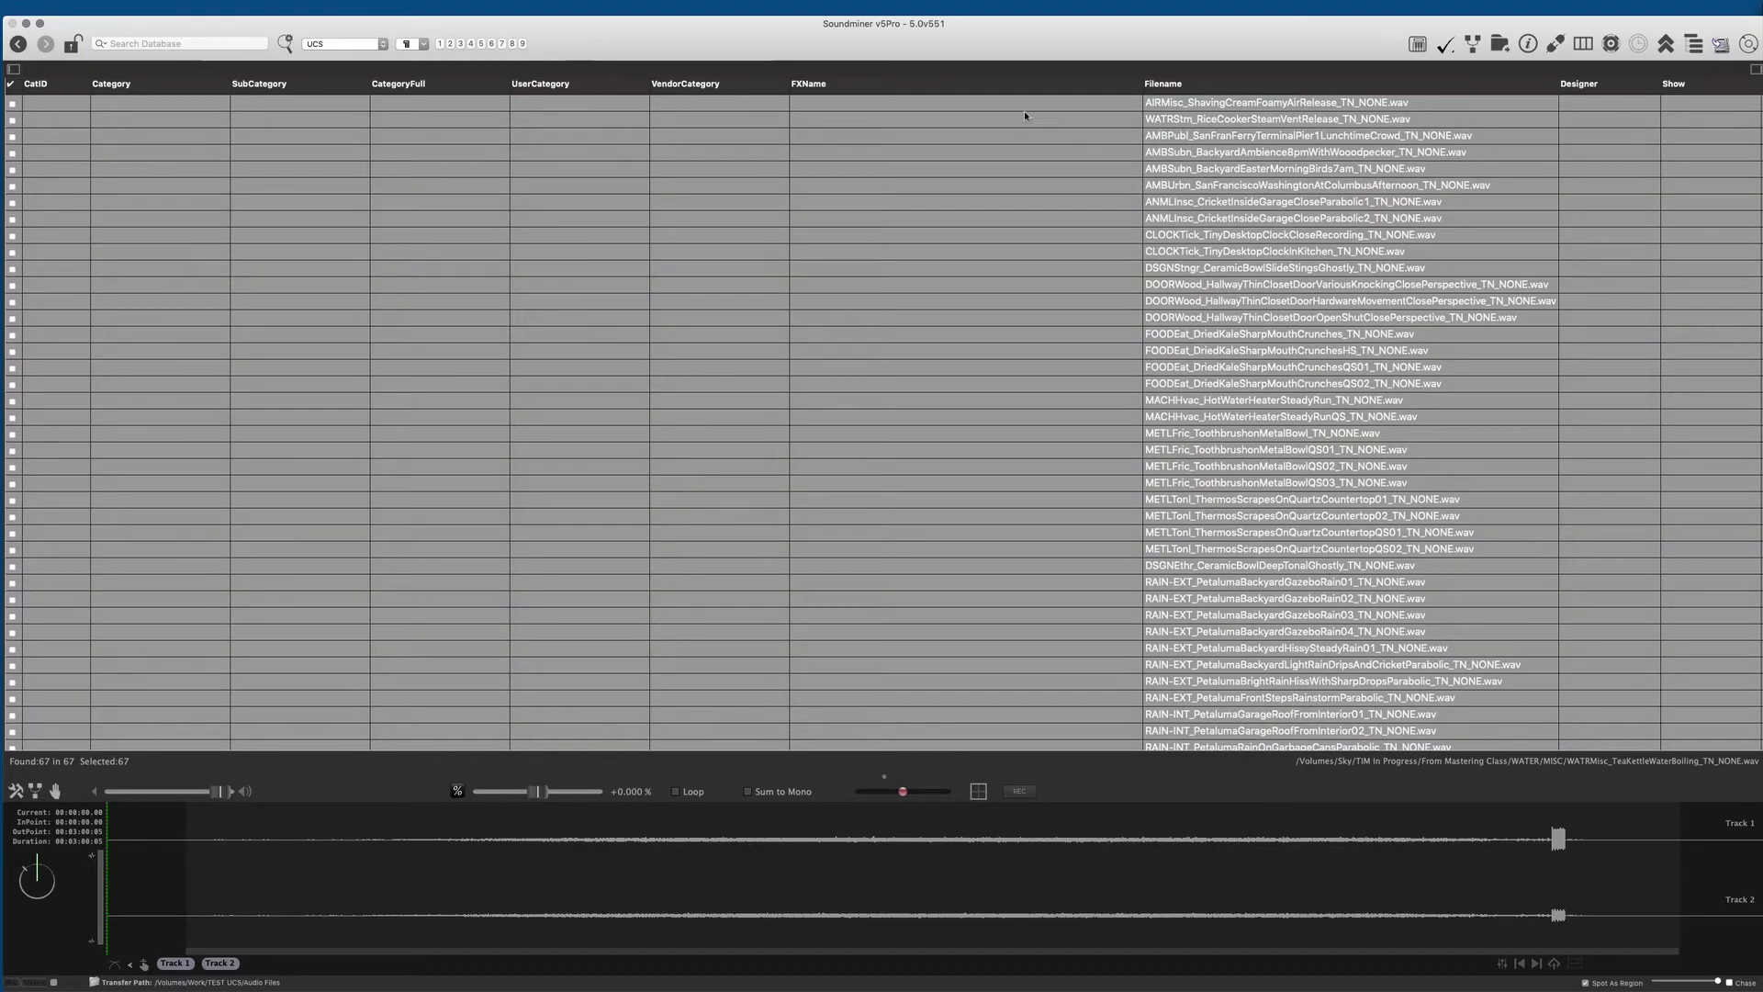
{"action": "right_click", "coordinate": [447, 105]}
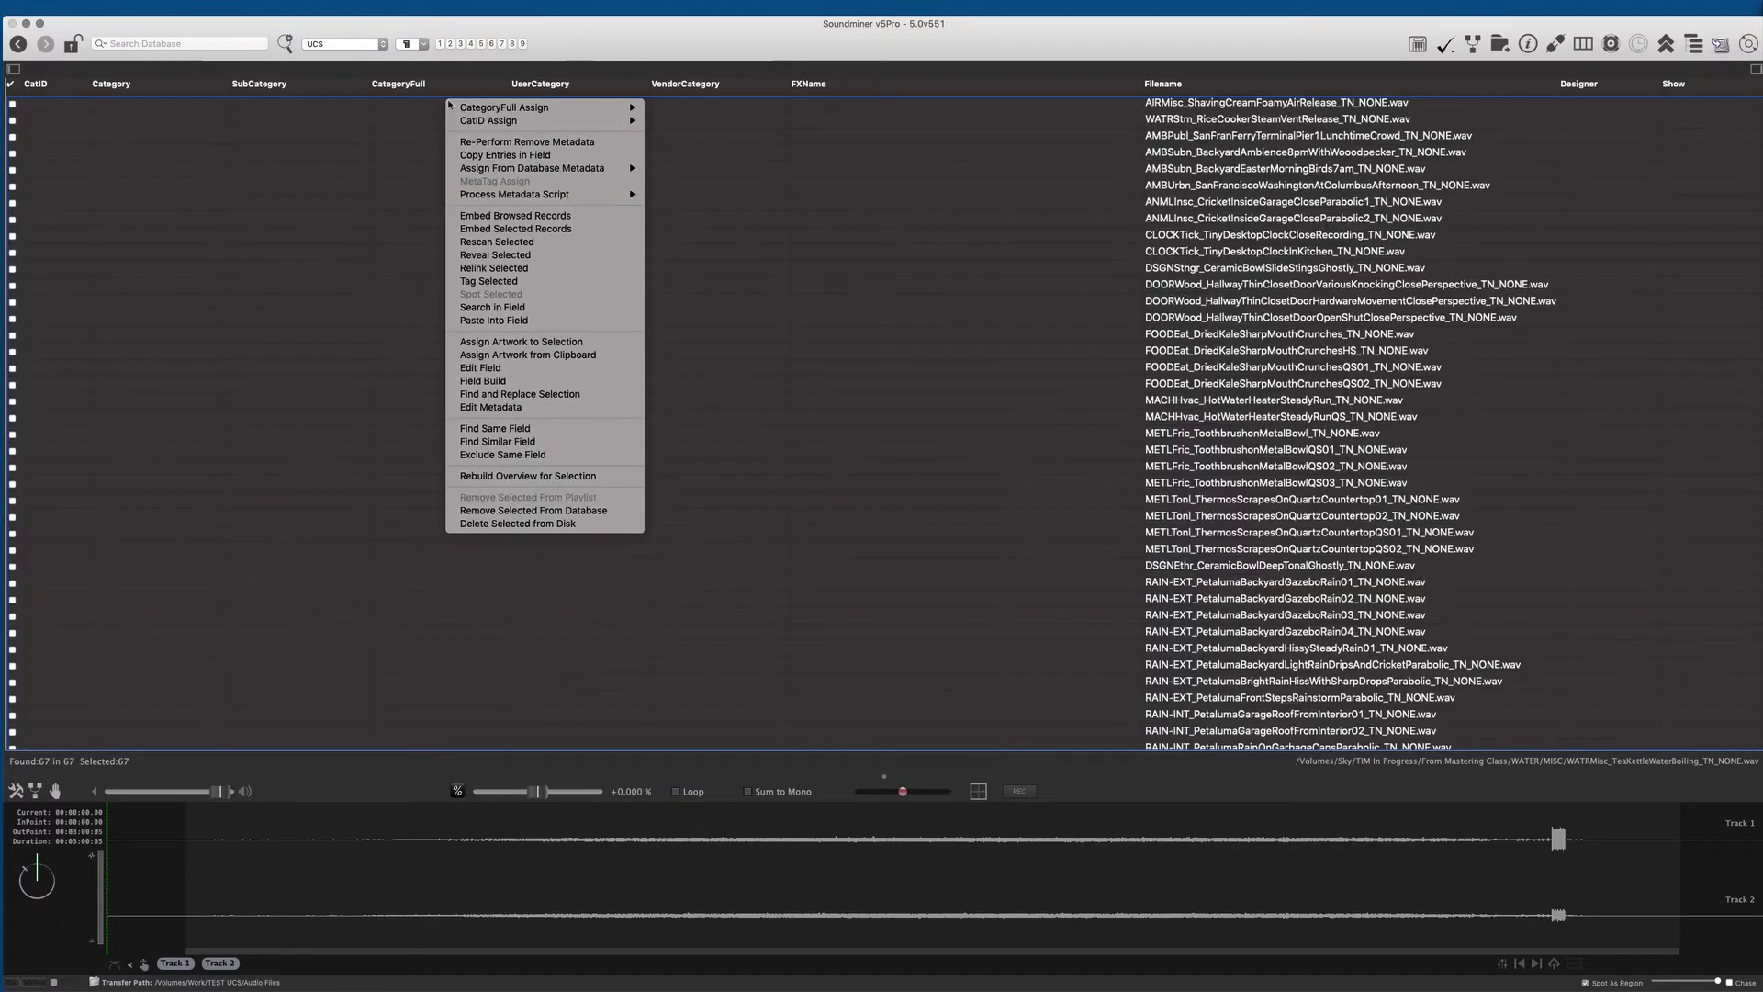
{"action": "mouse_move", "coordinate": [515, 194]}
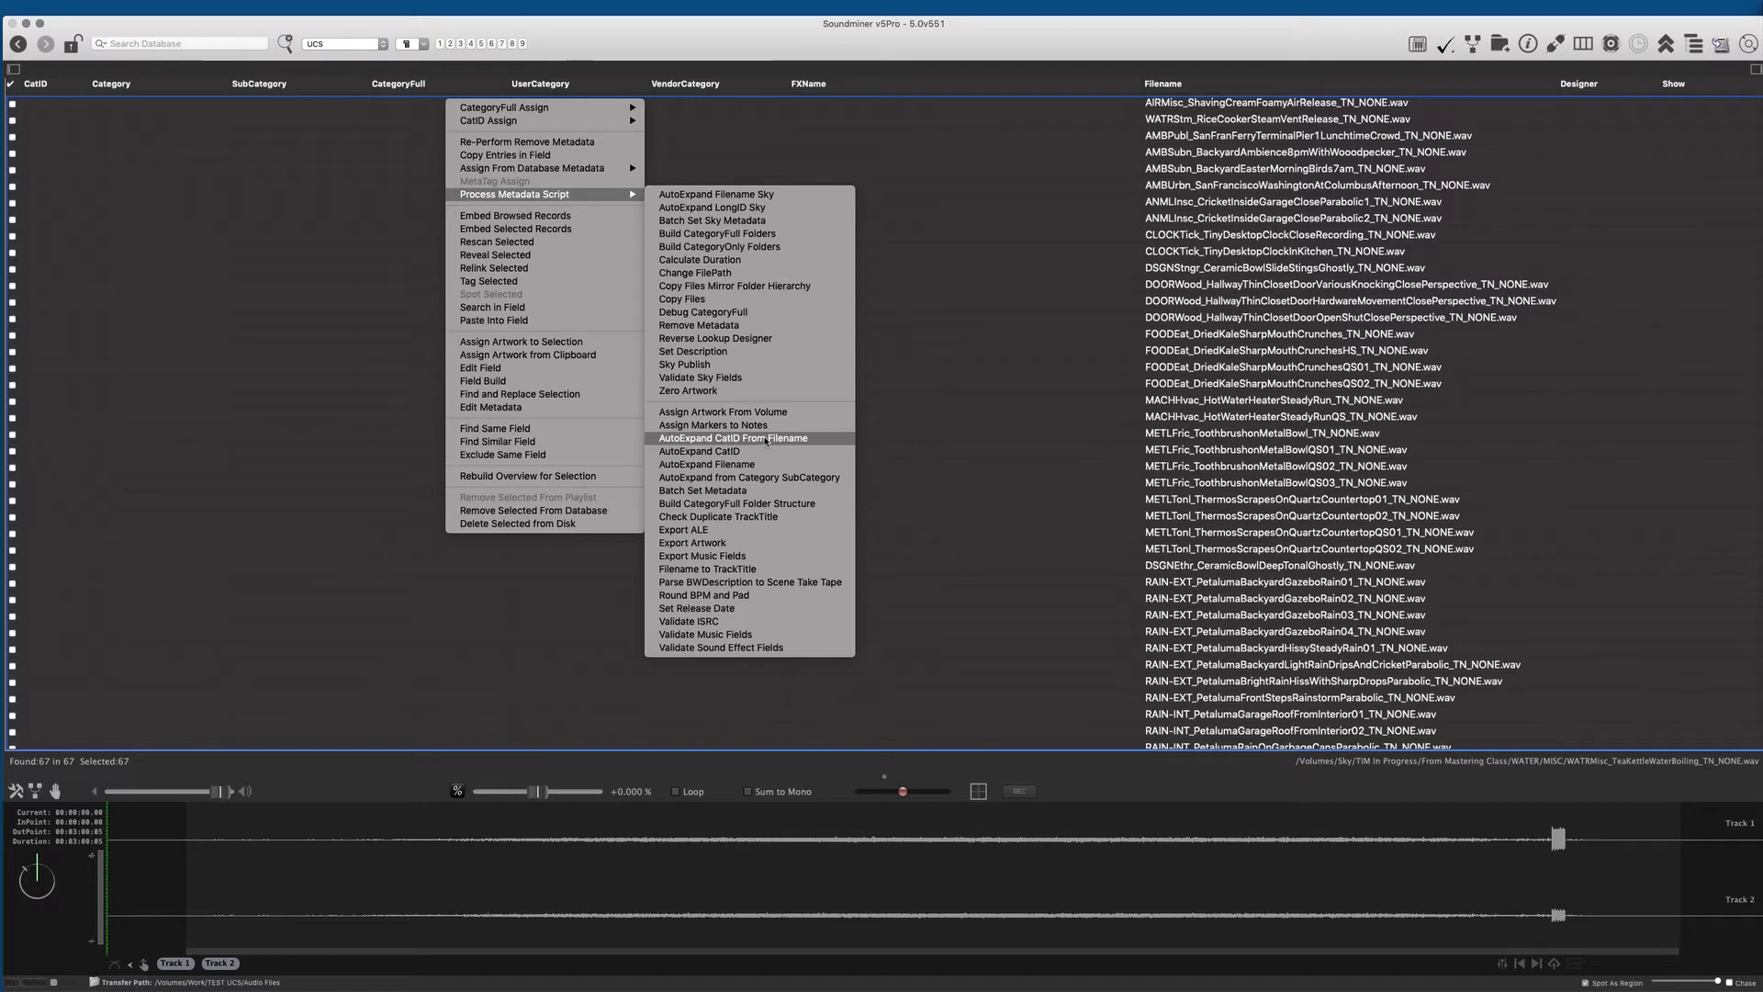
{"action": "left_click", "coordinate": [767, 440]}
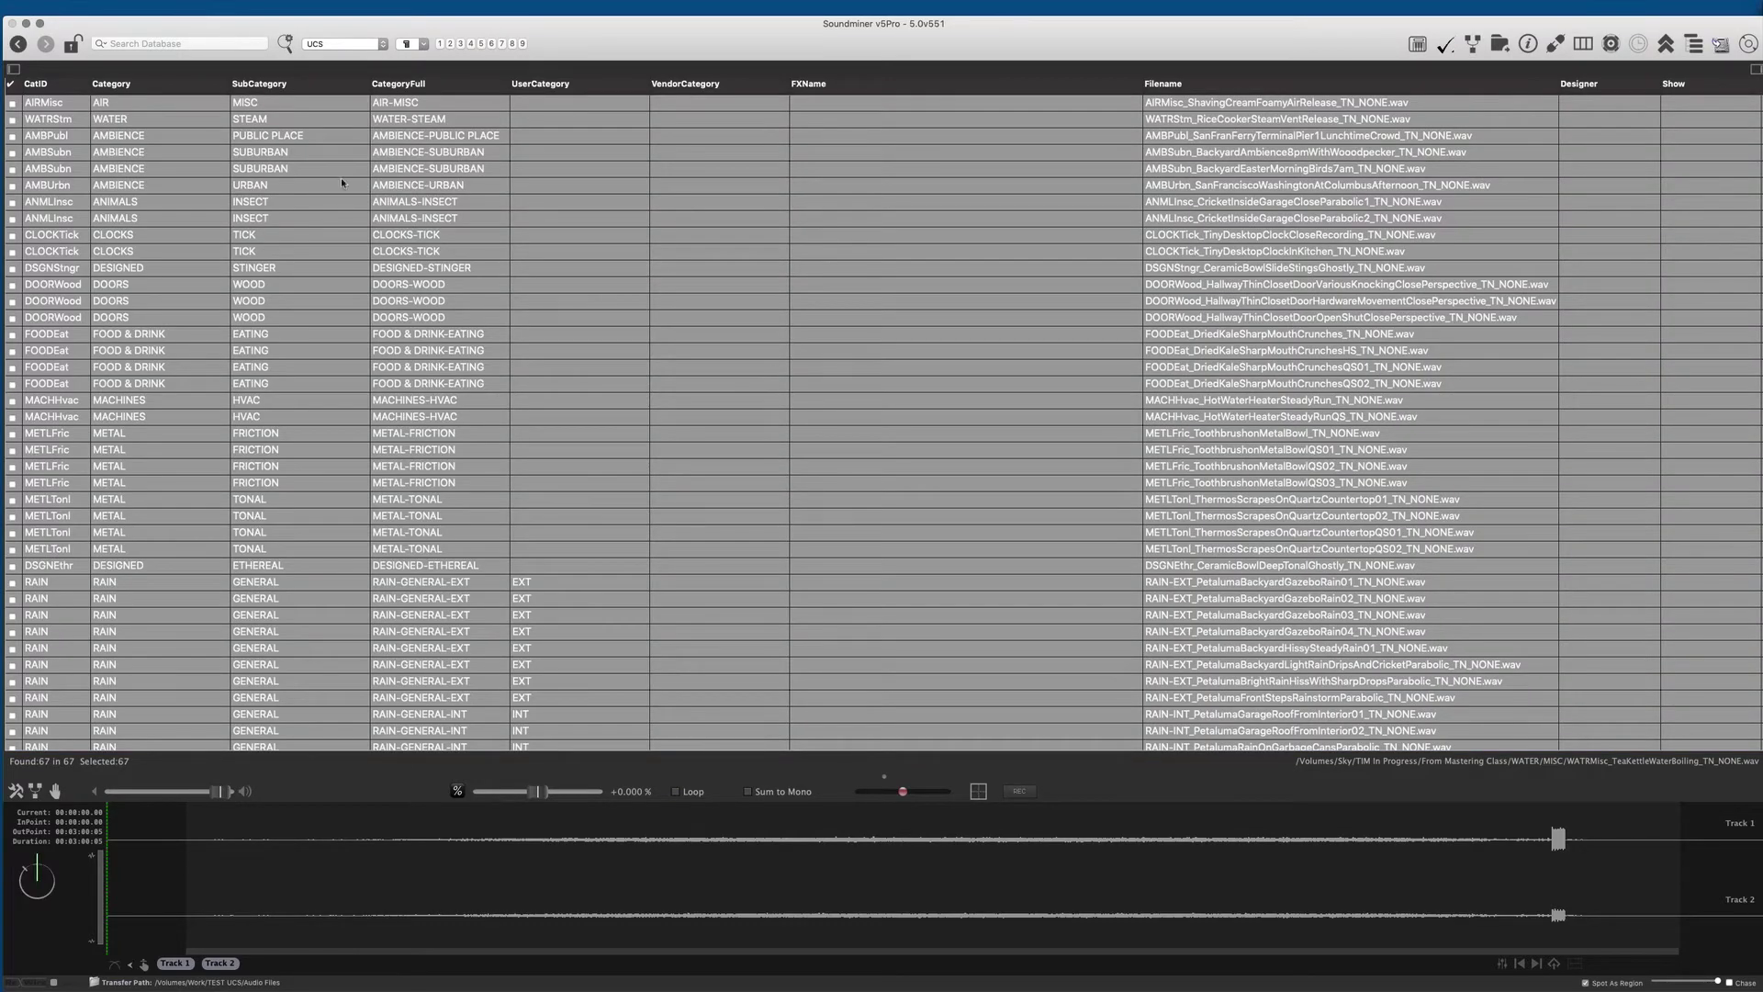
Browse from DOORWood, select the RAIN files through RAIN-INT, and show the Linked Filter Search panel
{"action": "left_click", "coordinate": [78, 319]}
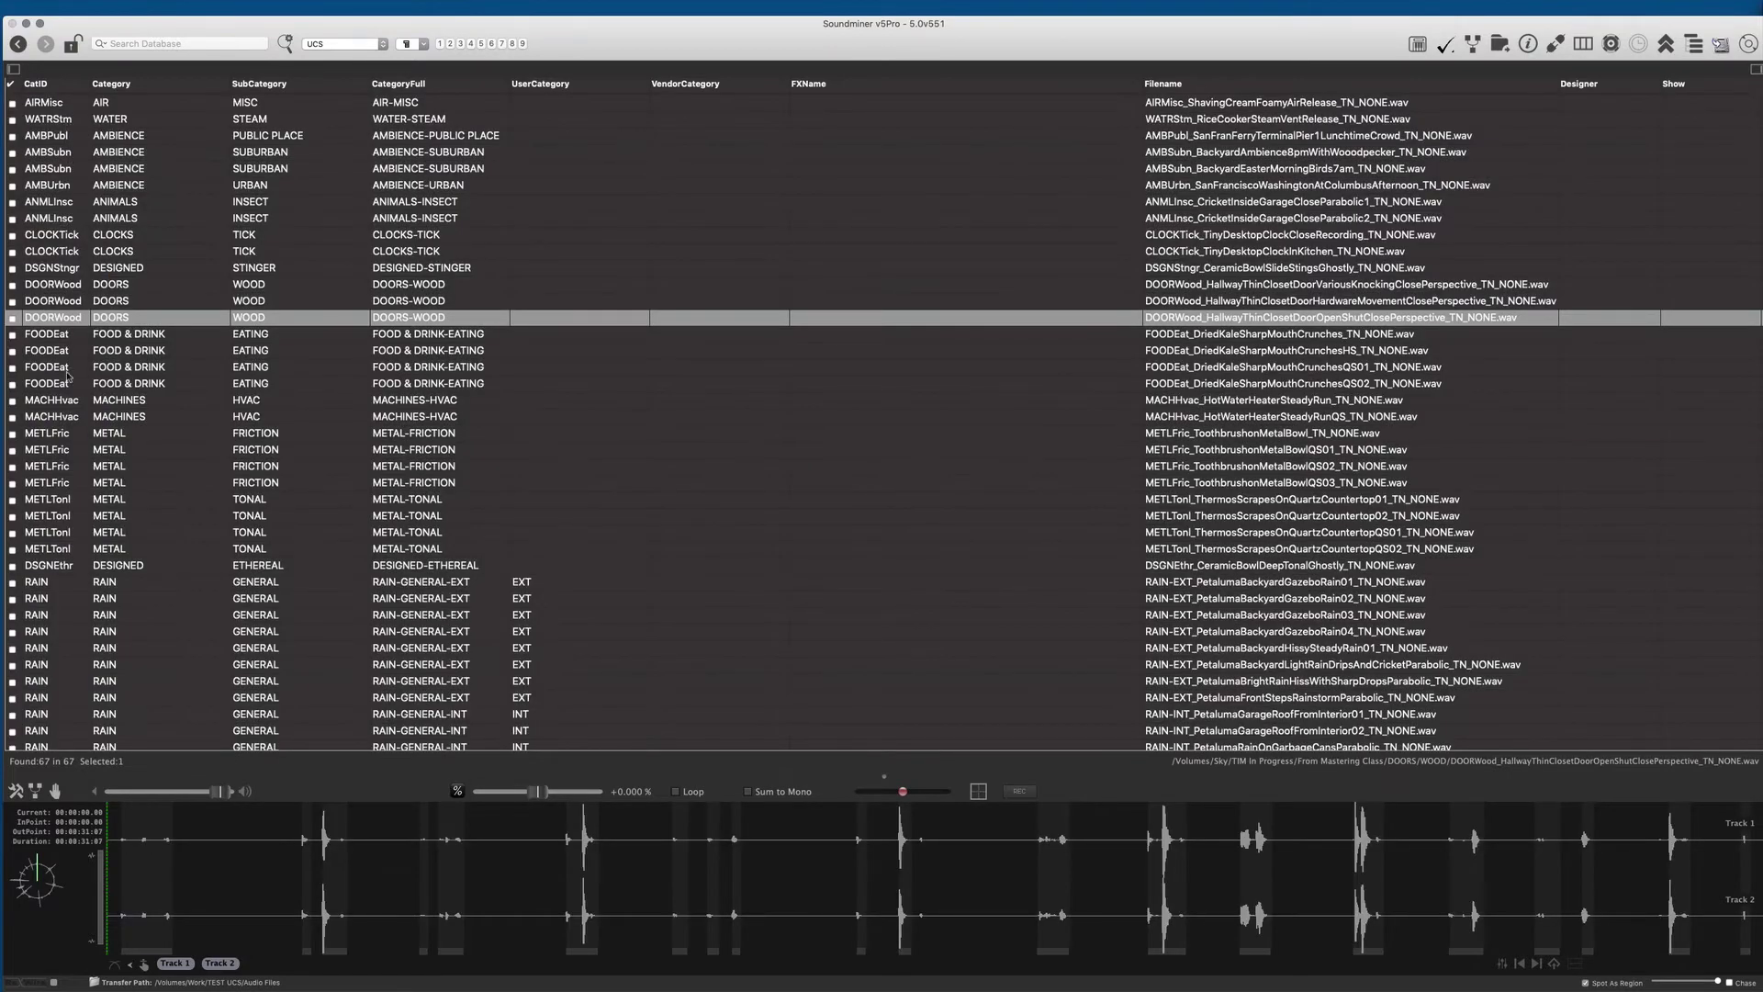
{"action": "key", "text": "Down"}
{"action": "key", "text": "Down"}
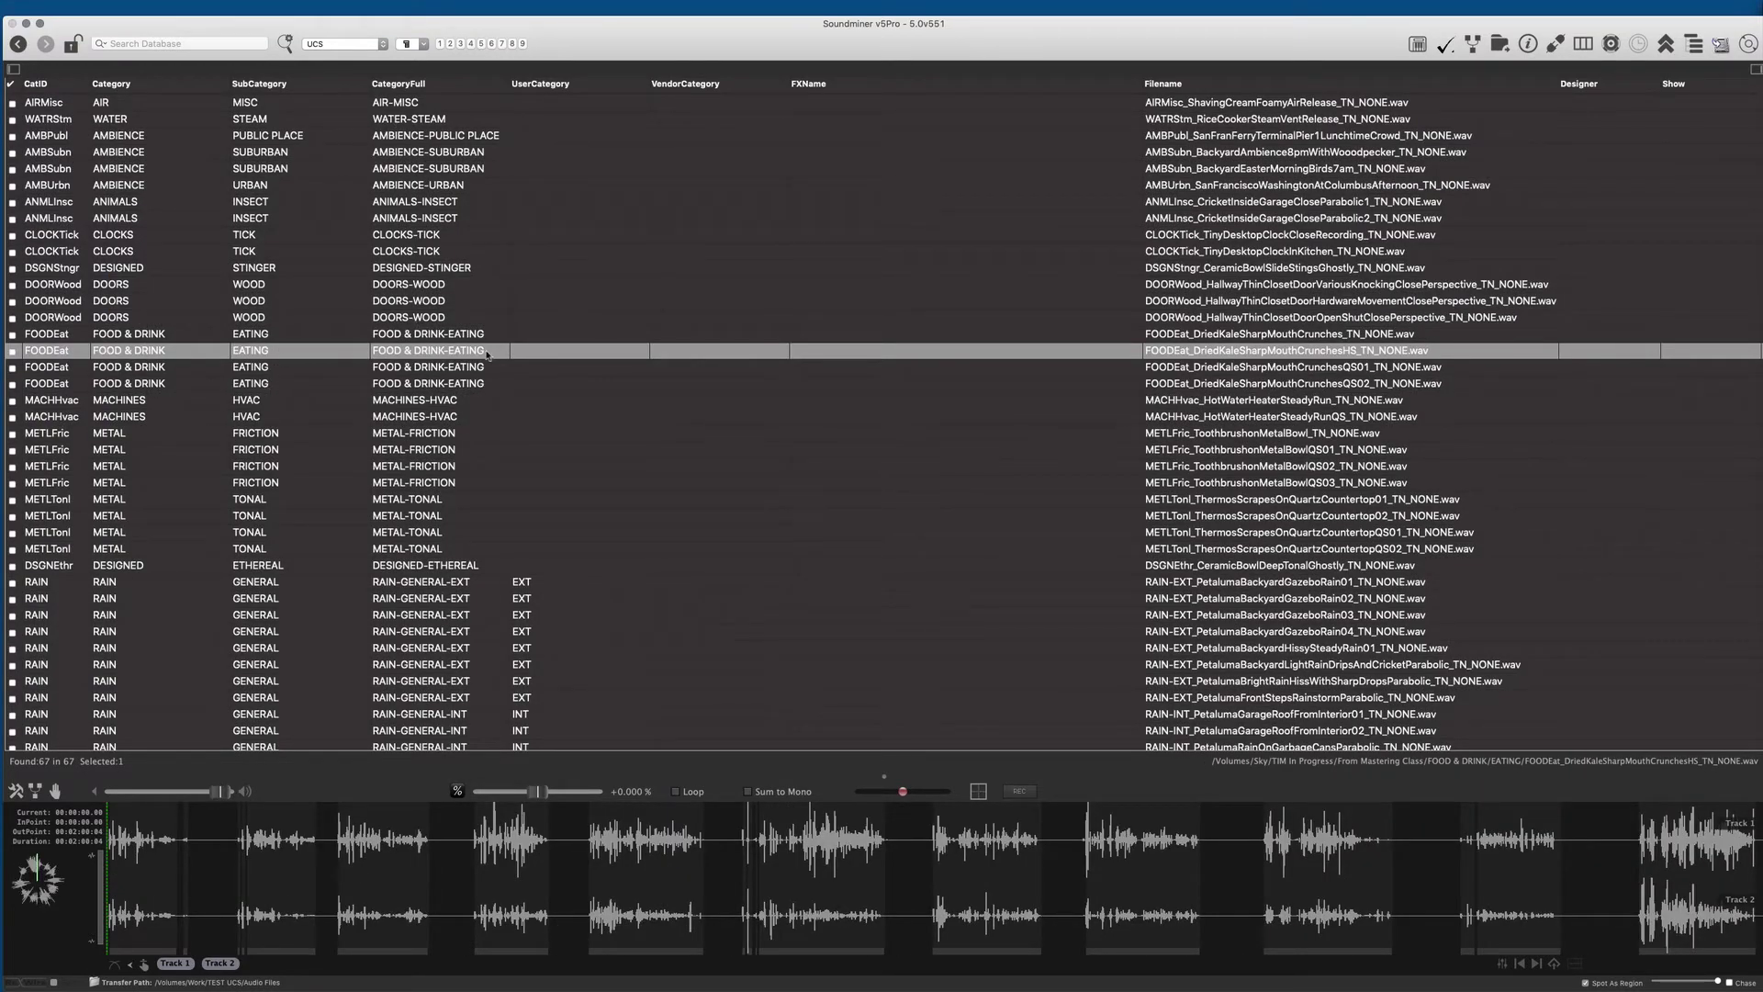
{"action": "scroll", "coordinate": [727, 385], "scroll_direction": "down", "scroll_amount": 2}
{"action": "scroll", "coordinate": [727, 386], "scroll_direction": "down", "scroll_amount": 3}
{"action": "scroll", "coordinate": [727, 386], "scroll_direction": "down", "scroll_amount": 2}
{"action": "left_click", "coordinate": [534, 469]}
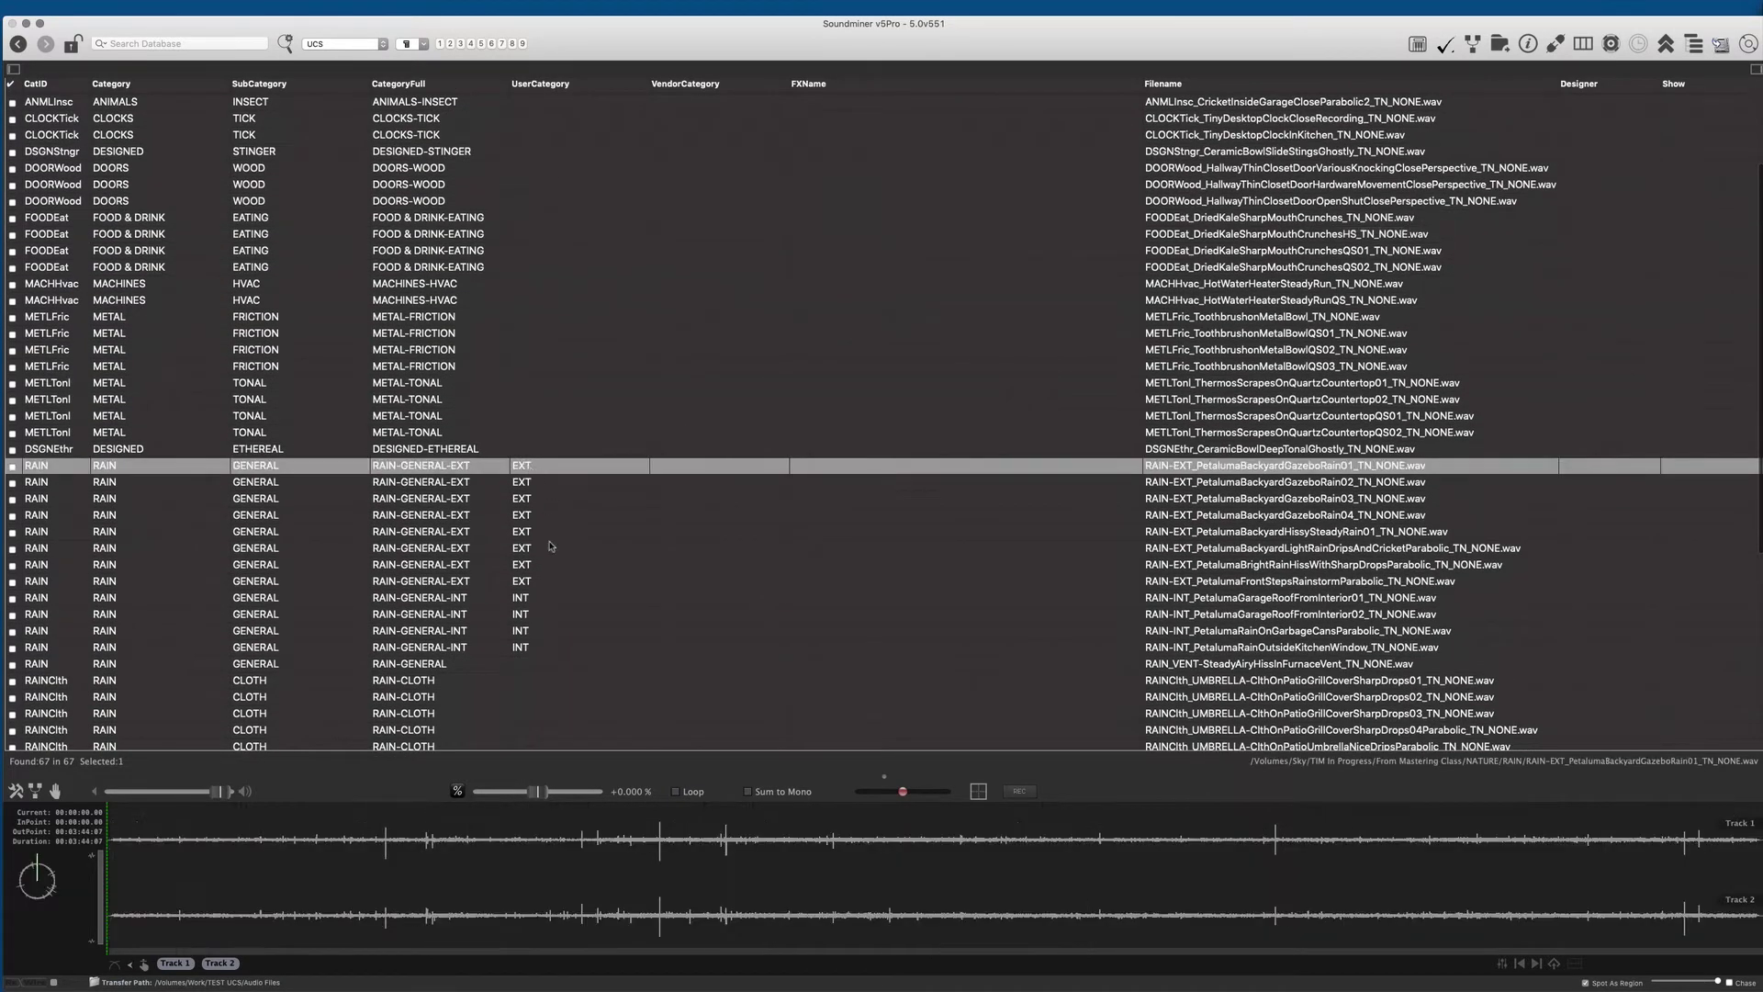
{"action": "left_click", "coordinate": [542, 651], "text": "shift"}
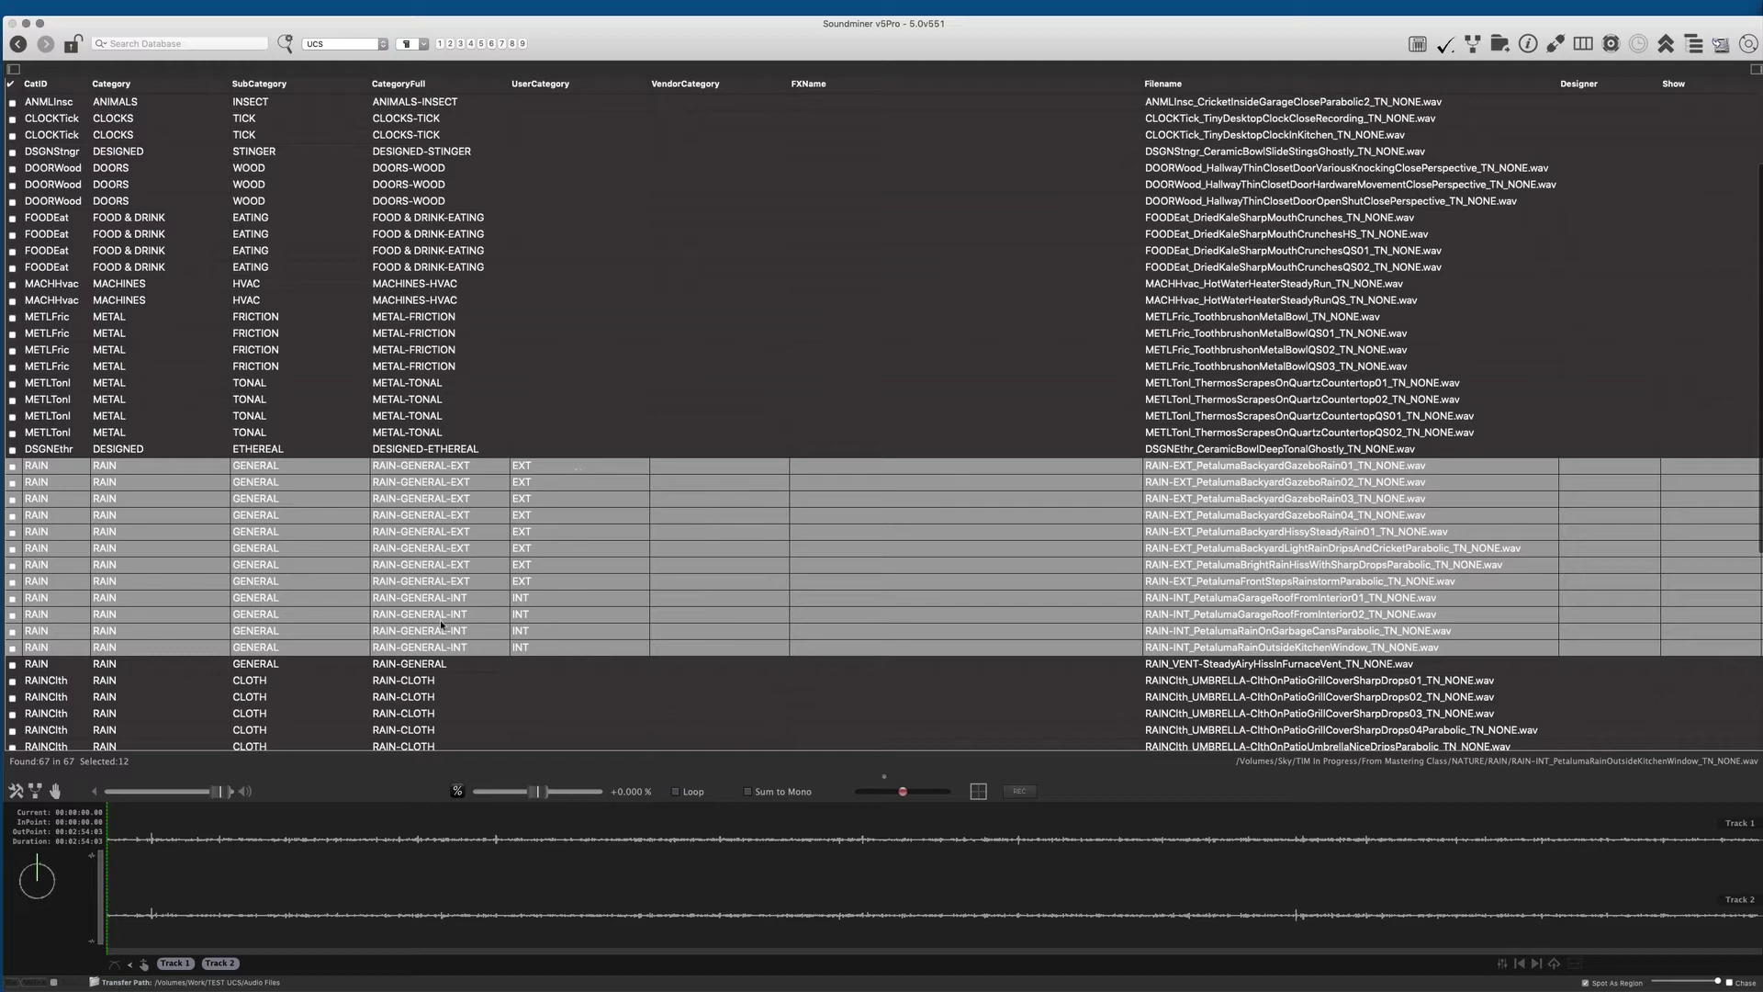
{"action": "left_click", "coordinate": [13, 69]}
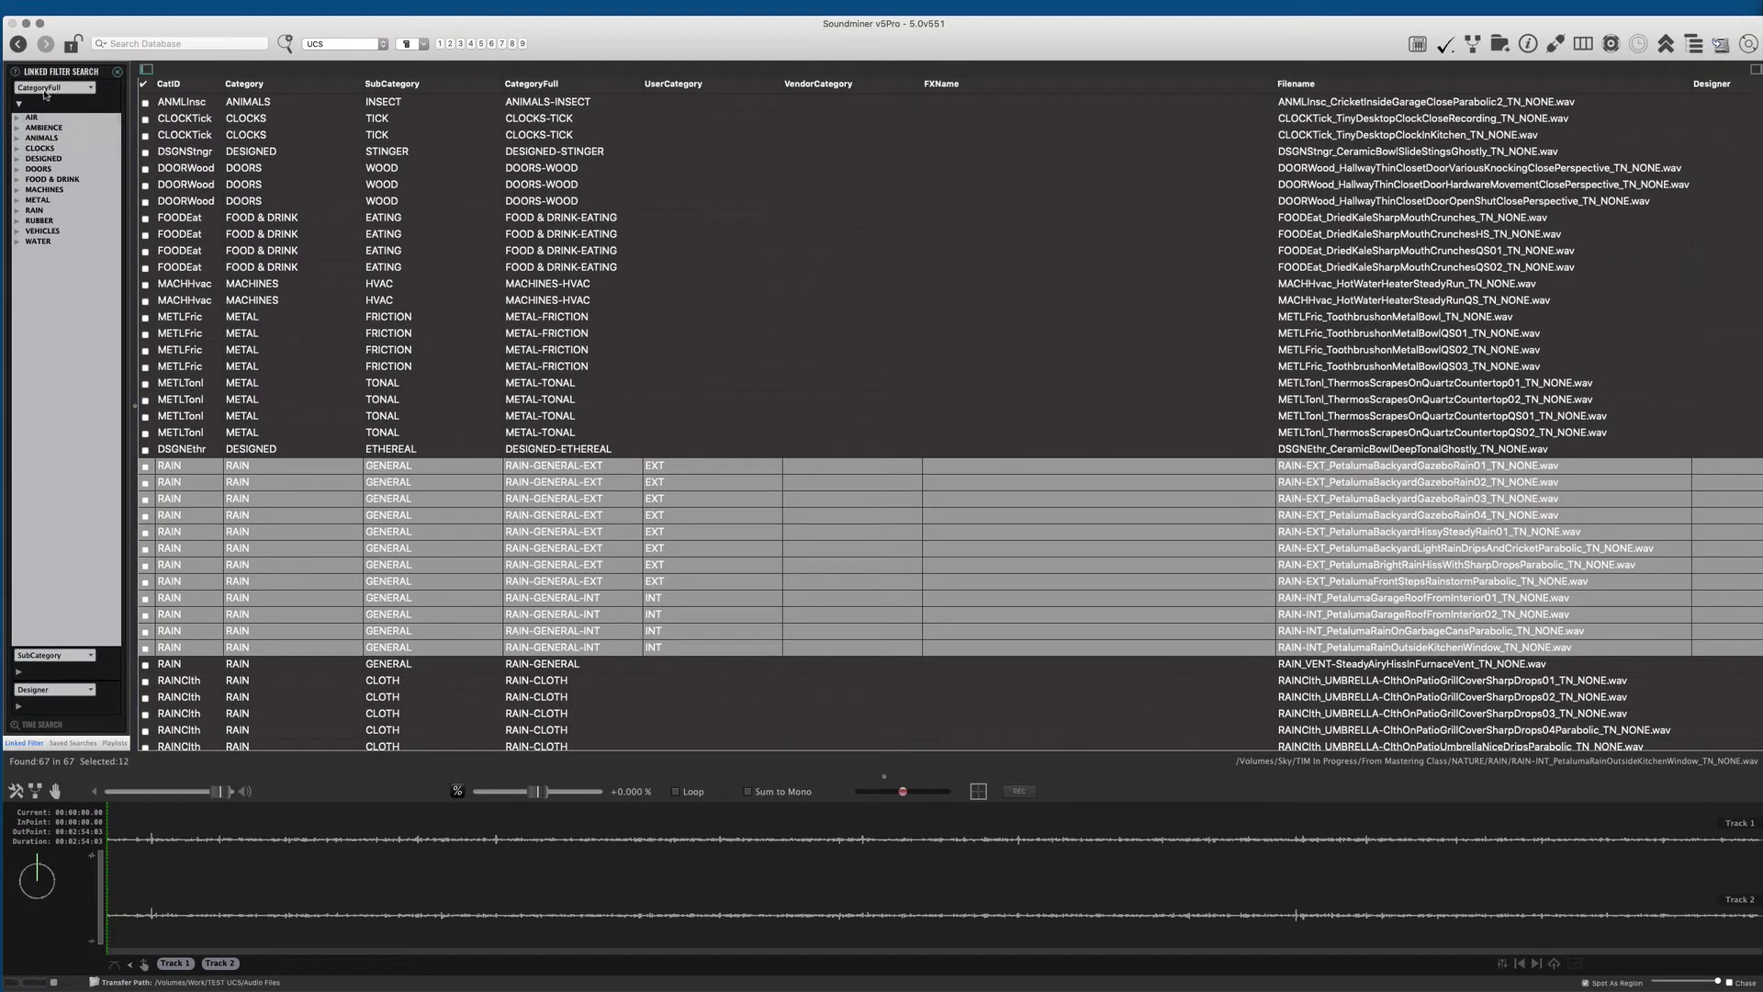
Expand RAIN and GENERAL, then filter to RAIN-GENERAL-EXT and RAIN-GENERAL-INT files
{"action": "left_click", "coordinate": [18, 211]}
{"action": "left_click", "coordinate": [28, 236]}
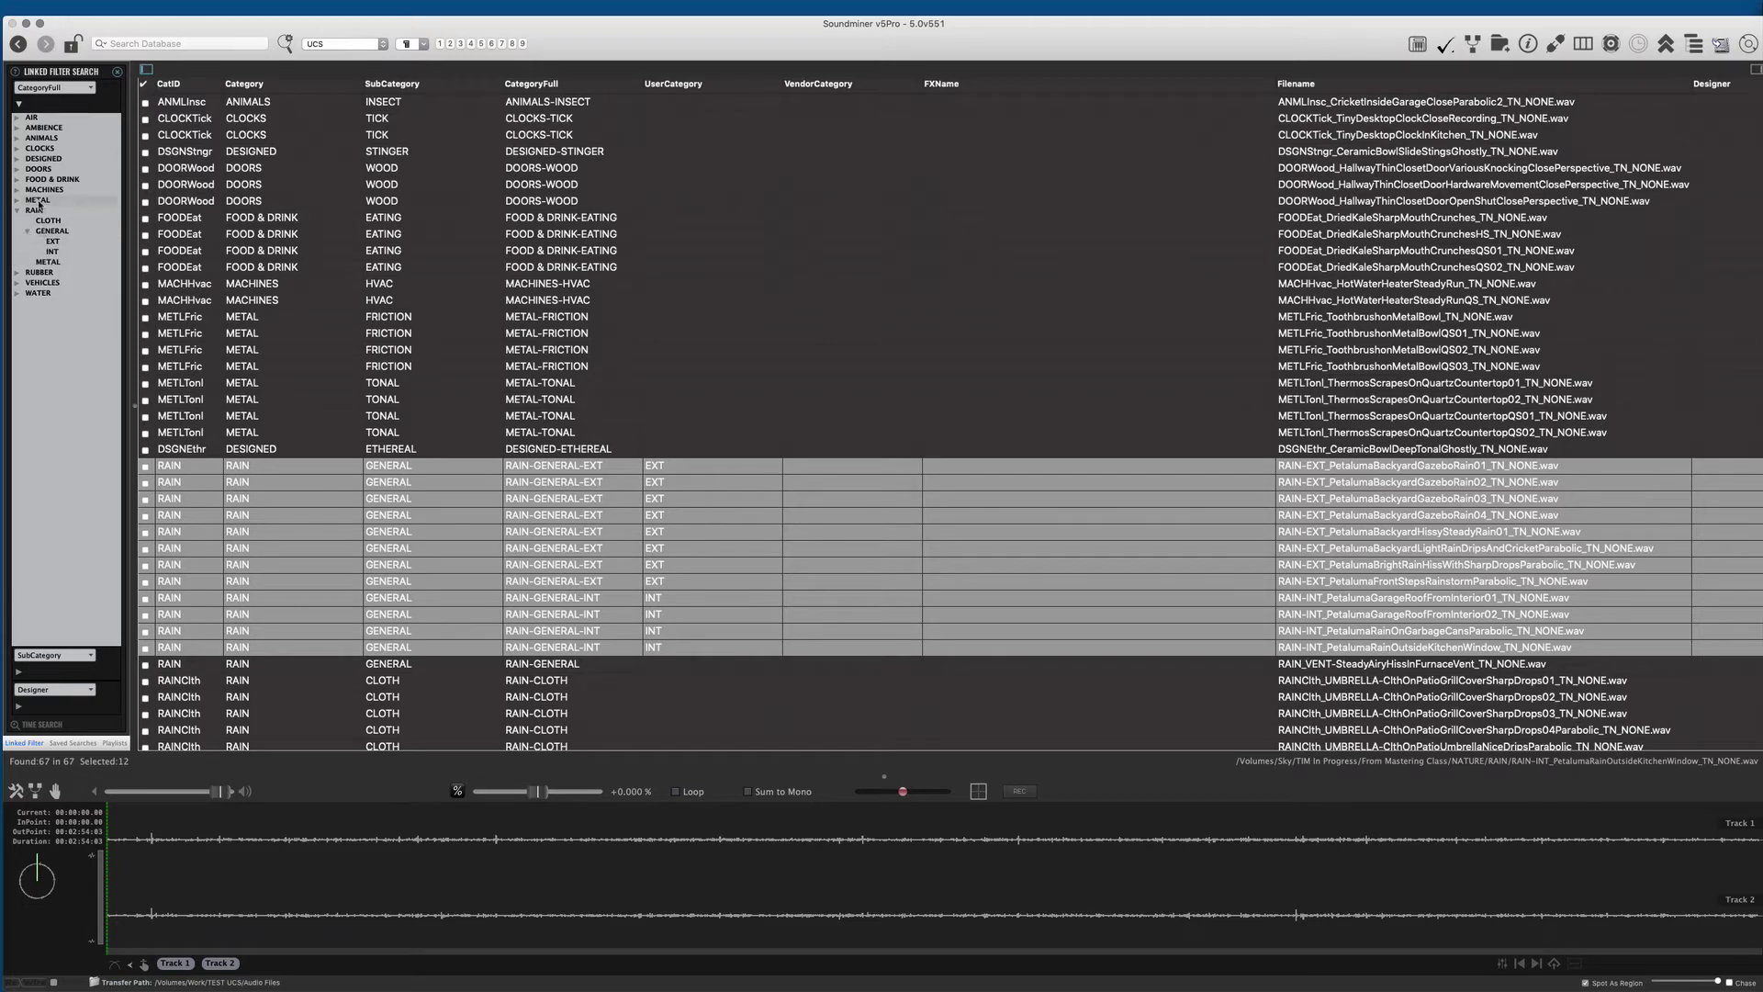
{"action": "left_click", "coordinate": [64, 241]}
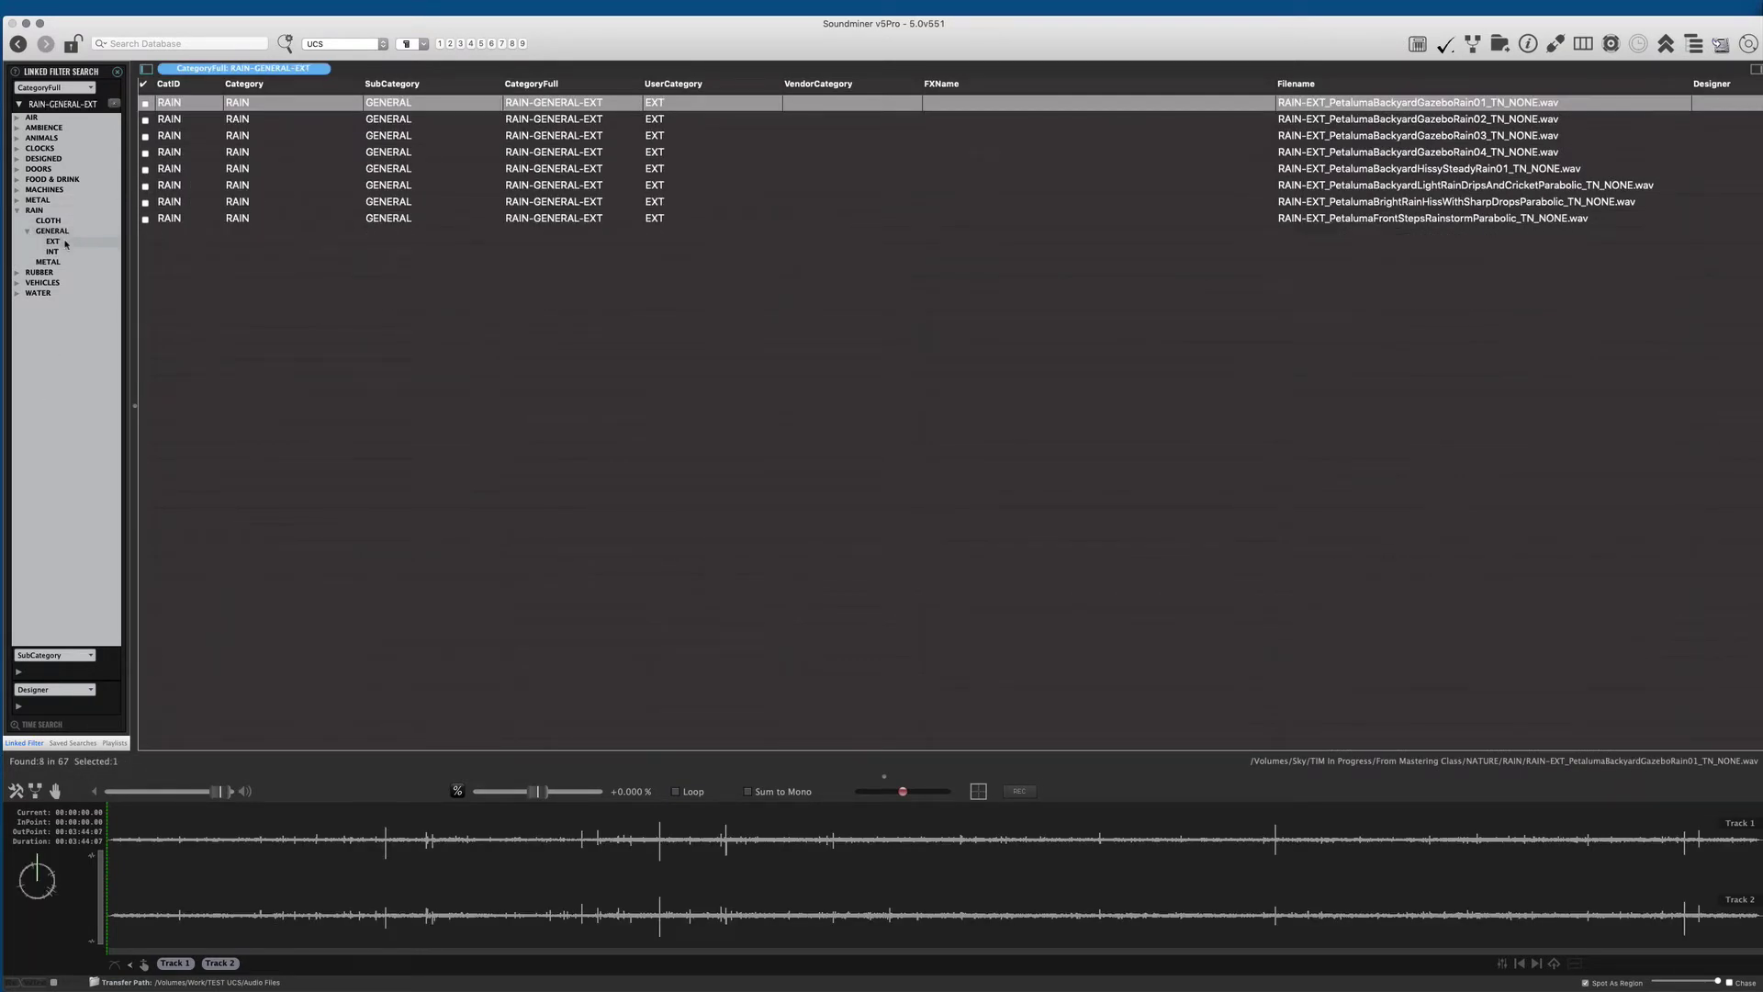
{"action": "left_click", "coordinate": [62, 254]}
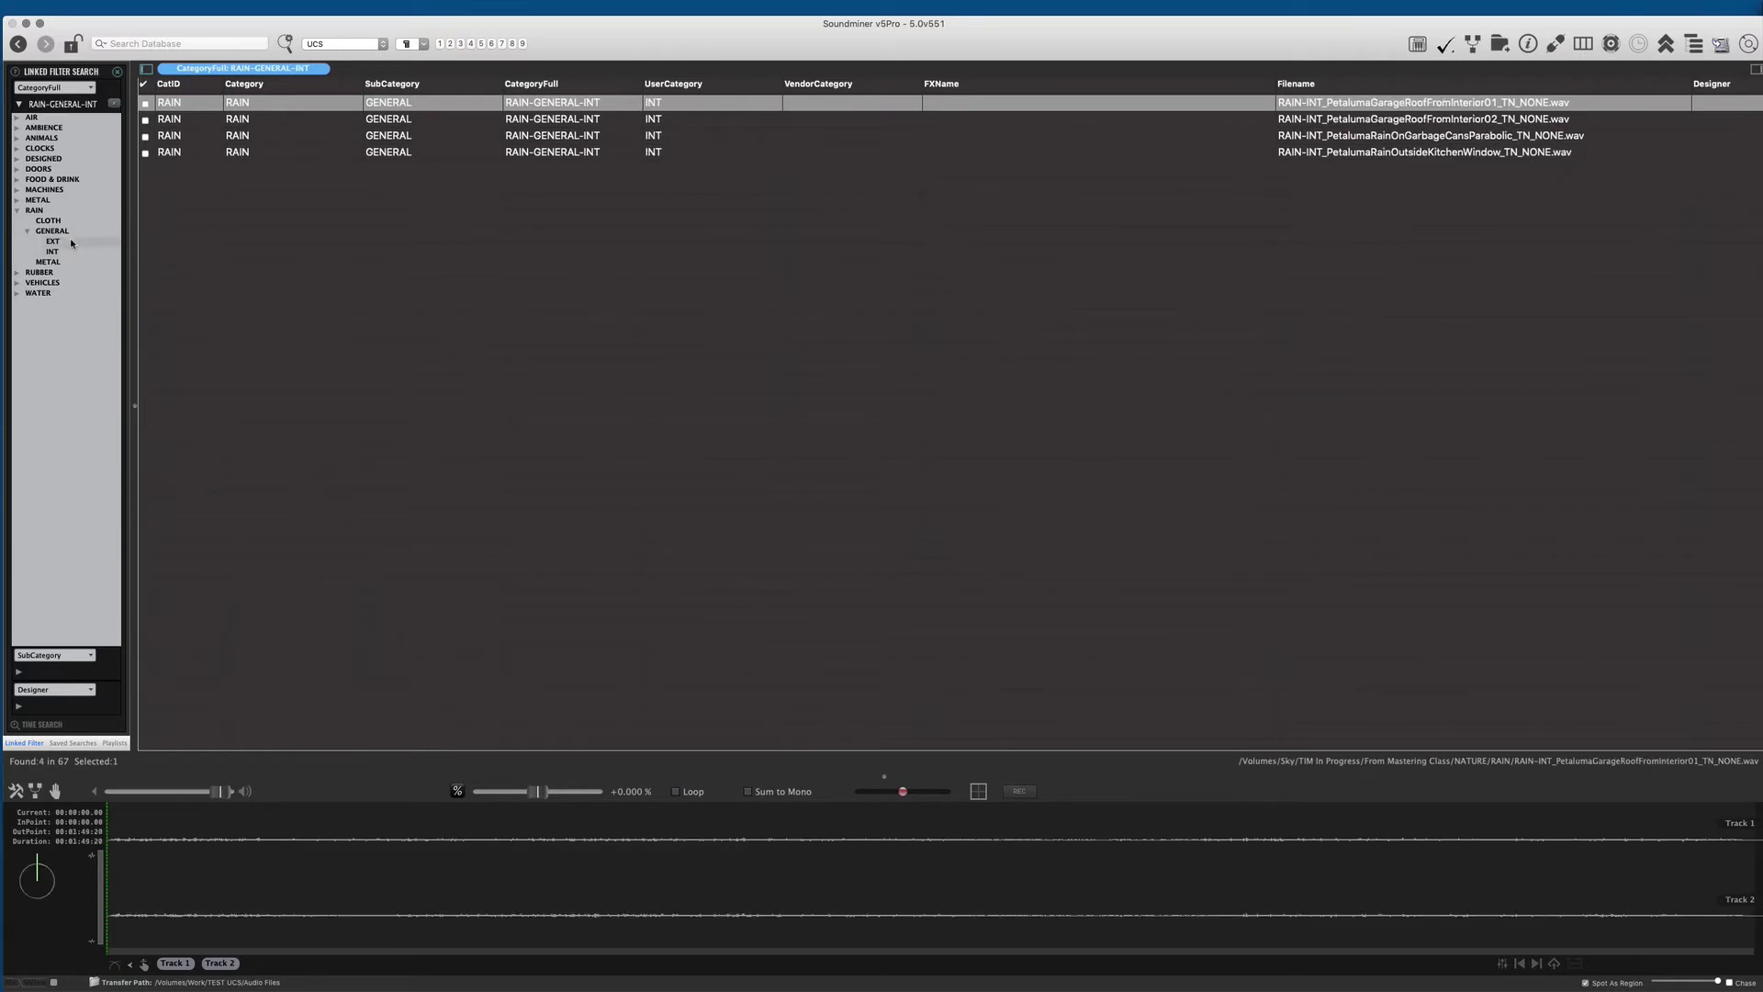
Filter by RAIN, CLOTH, METAL and GENERAL in turn, ending on all RAIN files
{"action": "left_click", "coordinate": [36, 209]}
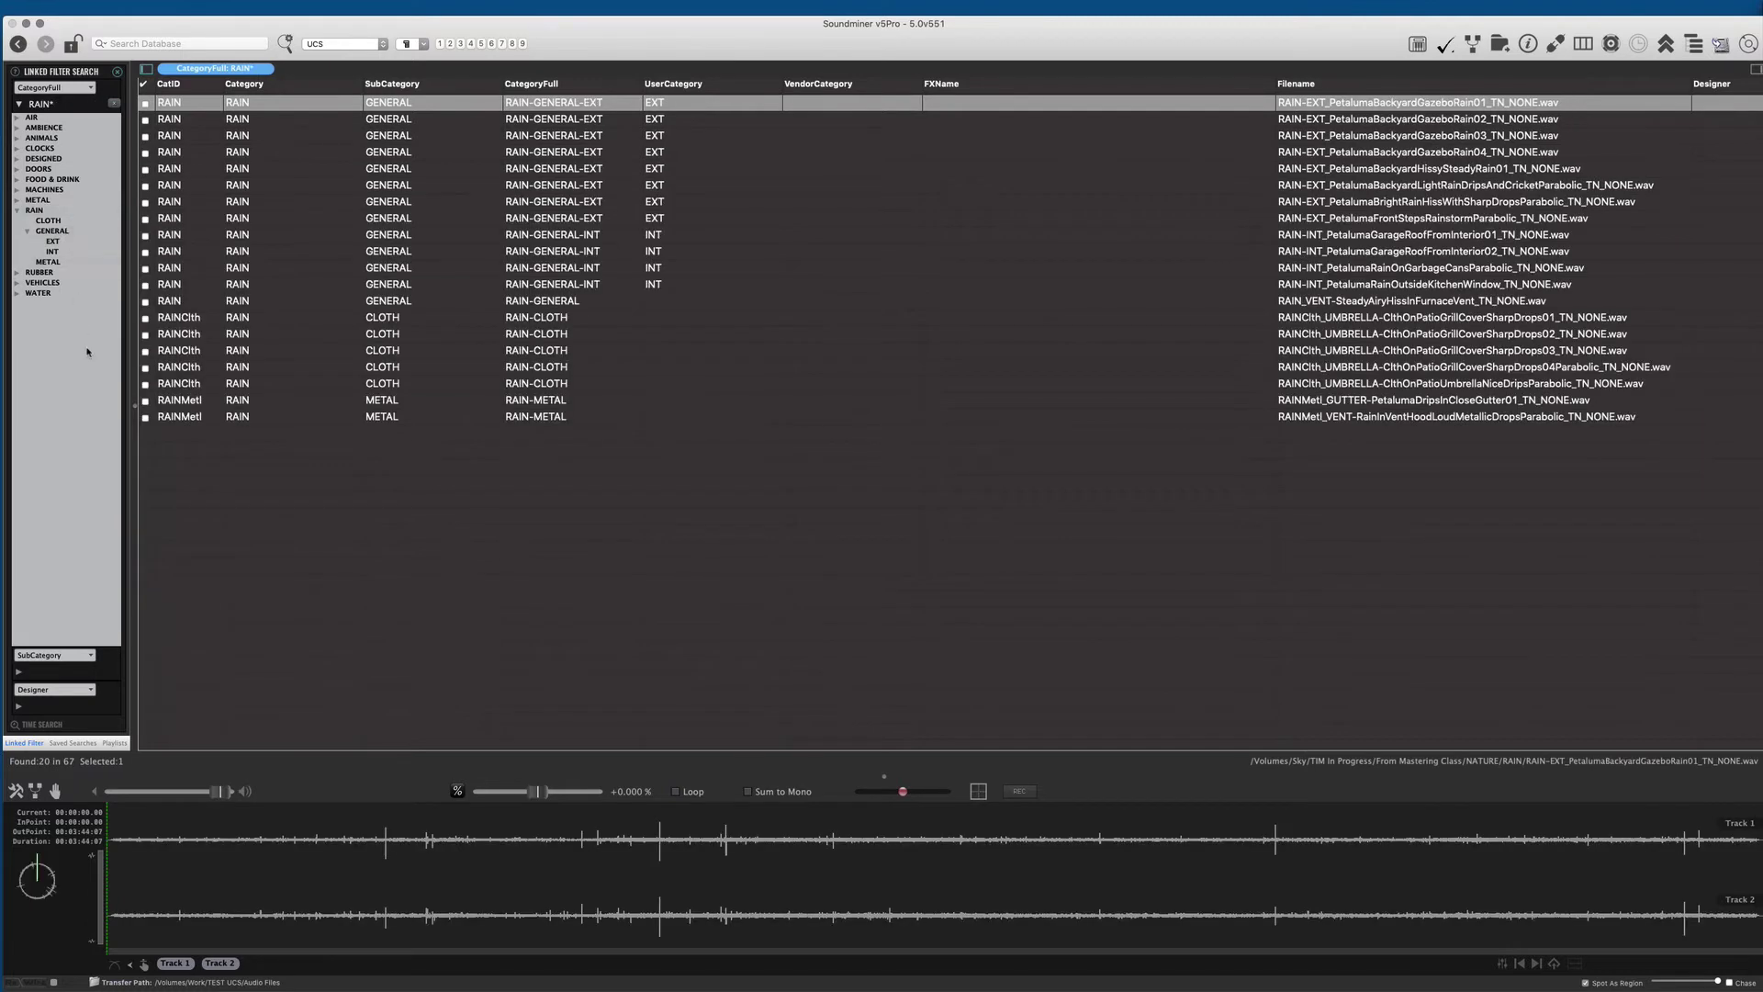
{"action": "left_click", "coordinate": [48, 220]}
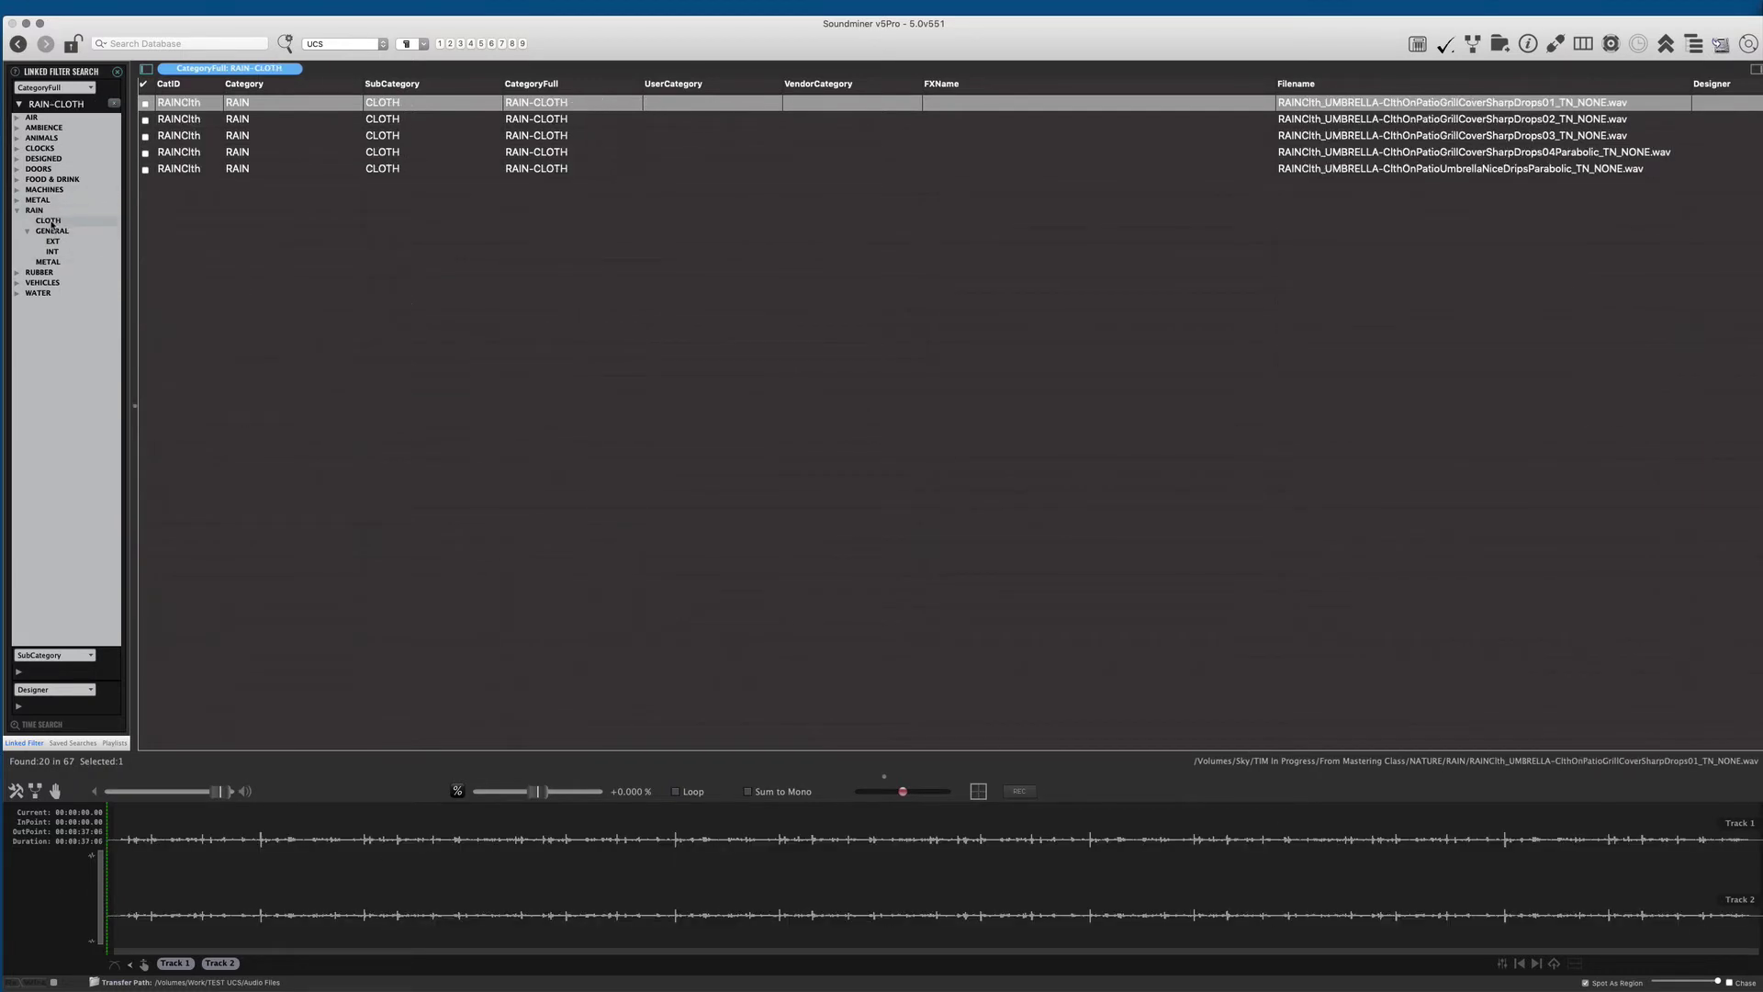
{"action": "left_click", "coordinate": [49, 264]}
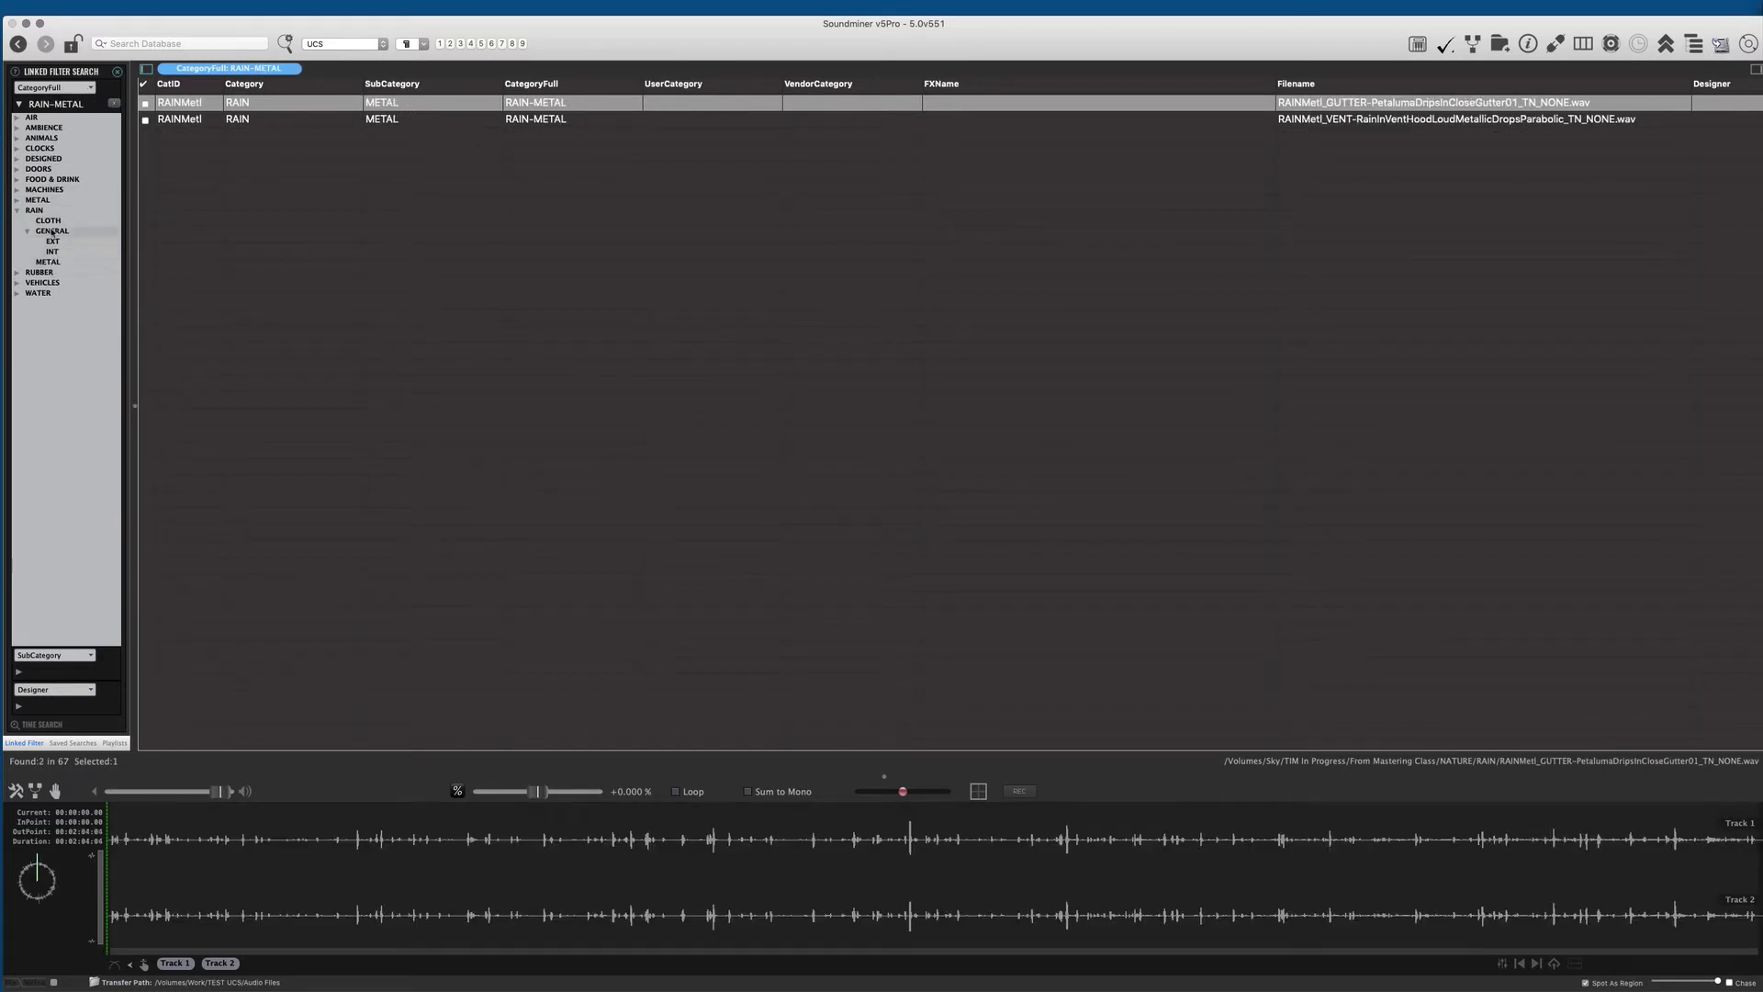
{"action": "left_click", "coordinate": [58, 232]}
{"action": "left_click", "coordinate": [36, 209]}
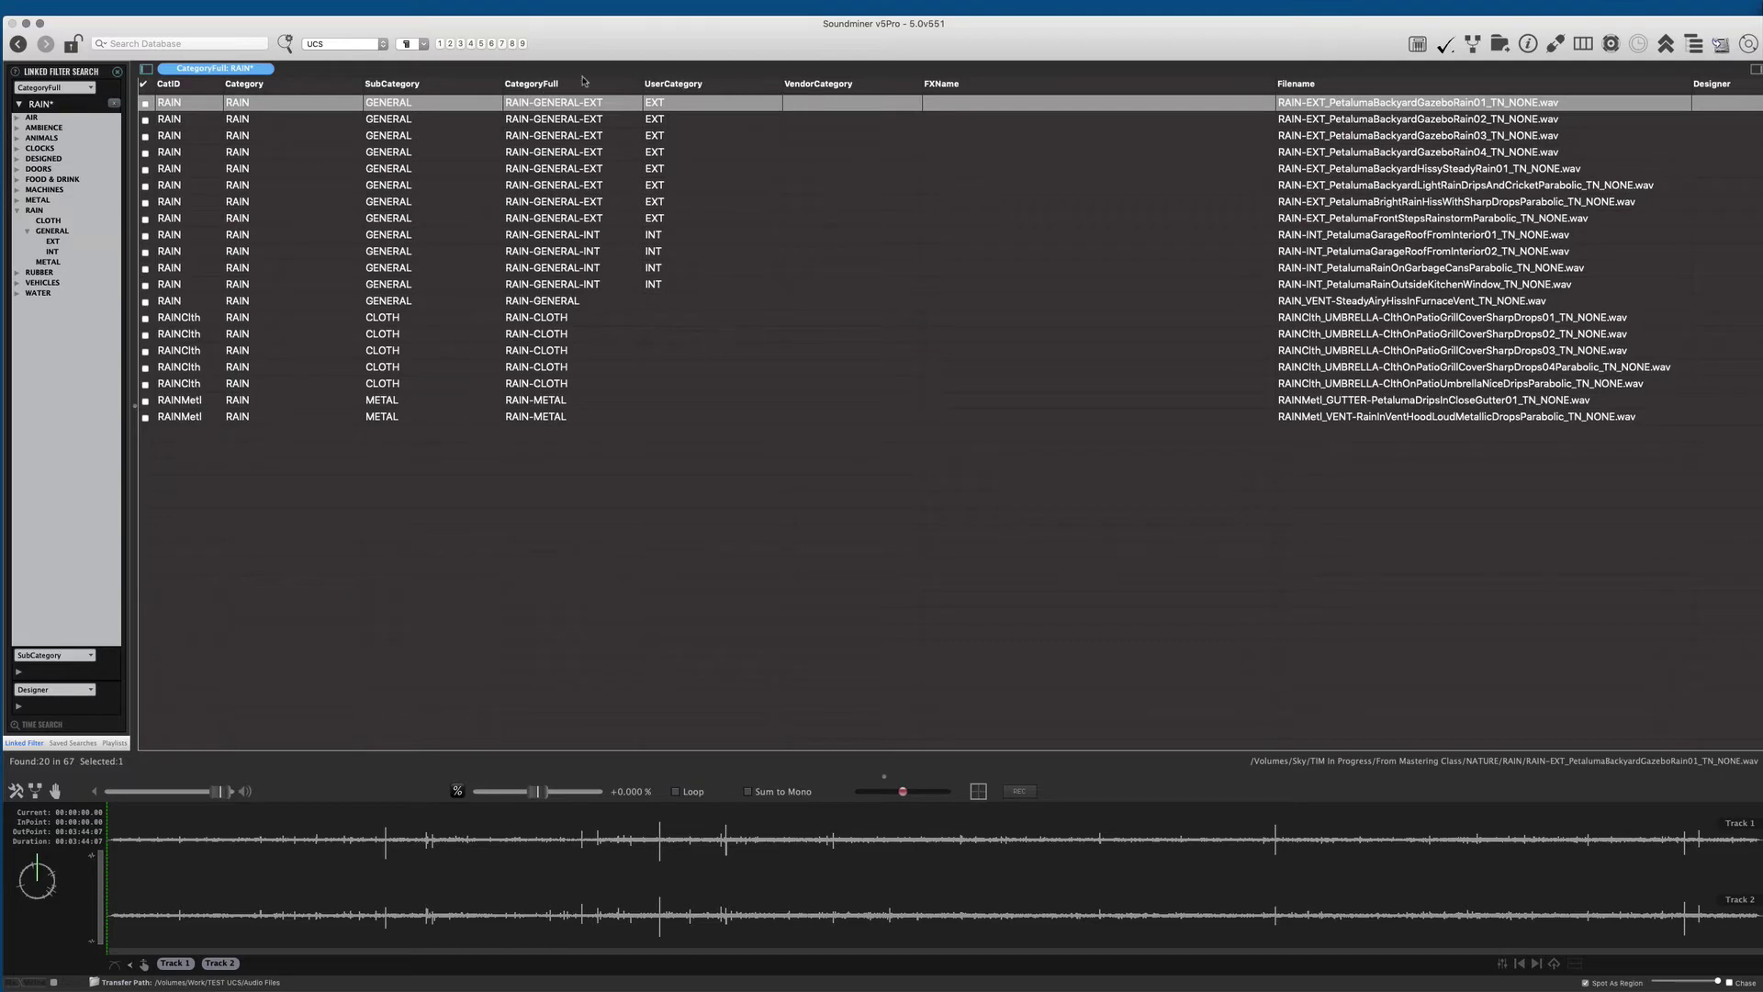
Clear the filter and hide the panel, then select the eight rows RAIN_VENT through RAINMetl_VENT
{"action": "key", "text": "super+a"}
{"action": "left_click", "coordinate": [202, 349]}
{"action": "scroll", "coordinate": [524, 385], "scroll_direction": "down", "scroll_amount": 2}
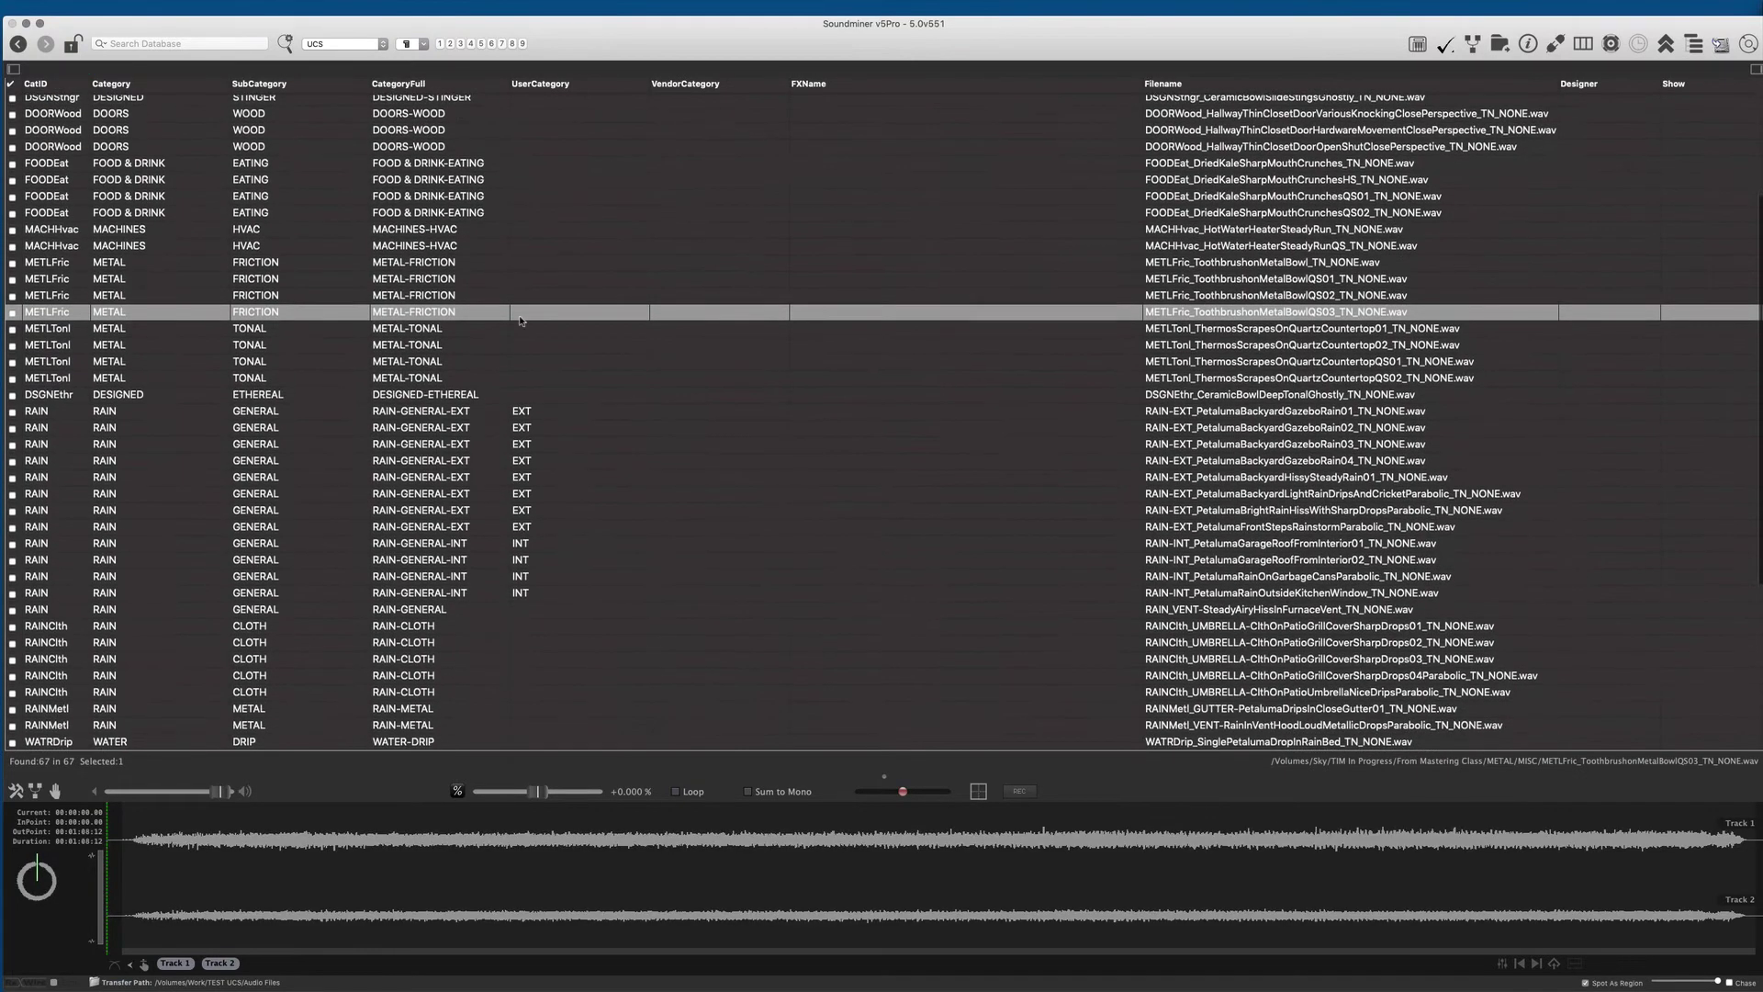
{"action": "left_click", "coordinate": [568, 414]}
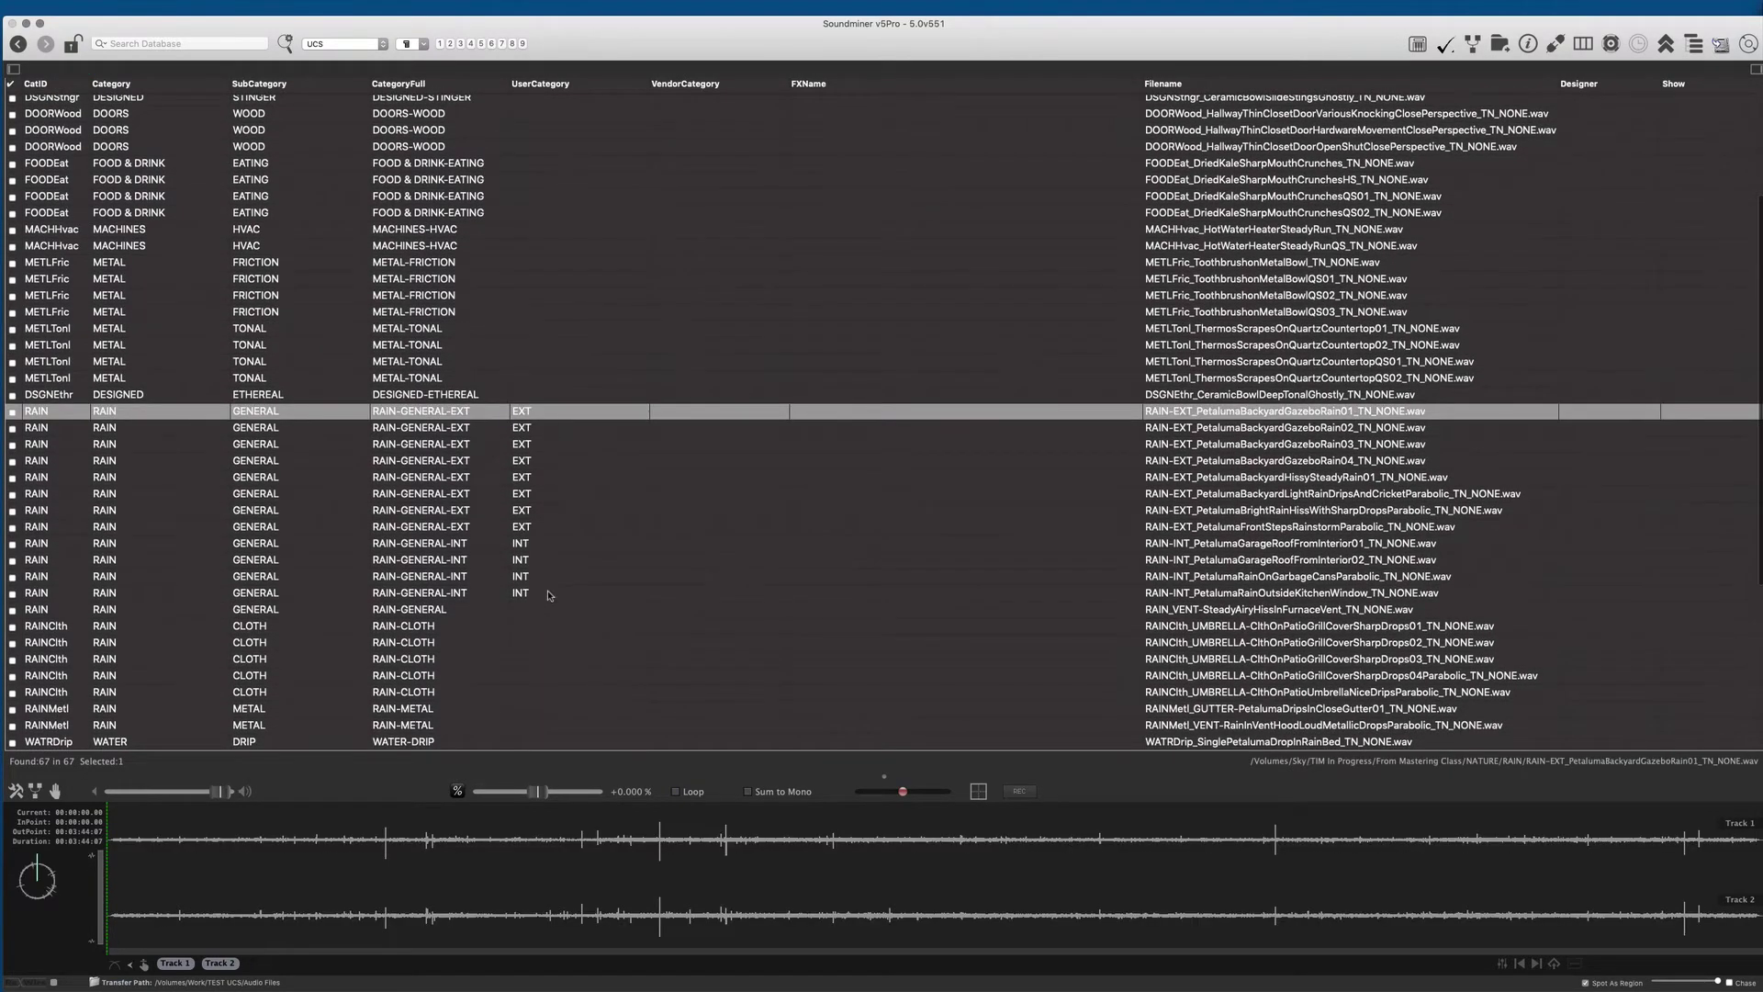
{"action": "left_click", "coordinate": [551, 594], "text": "shift"}
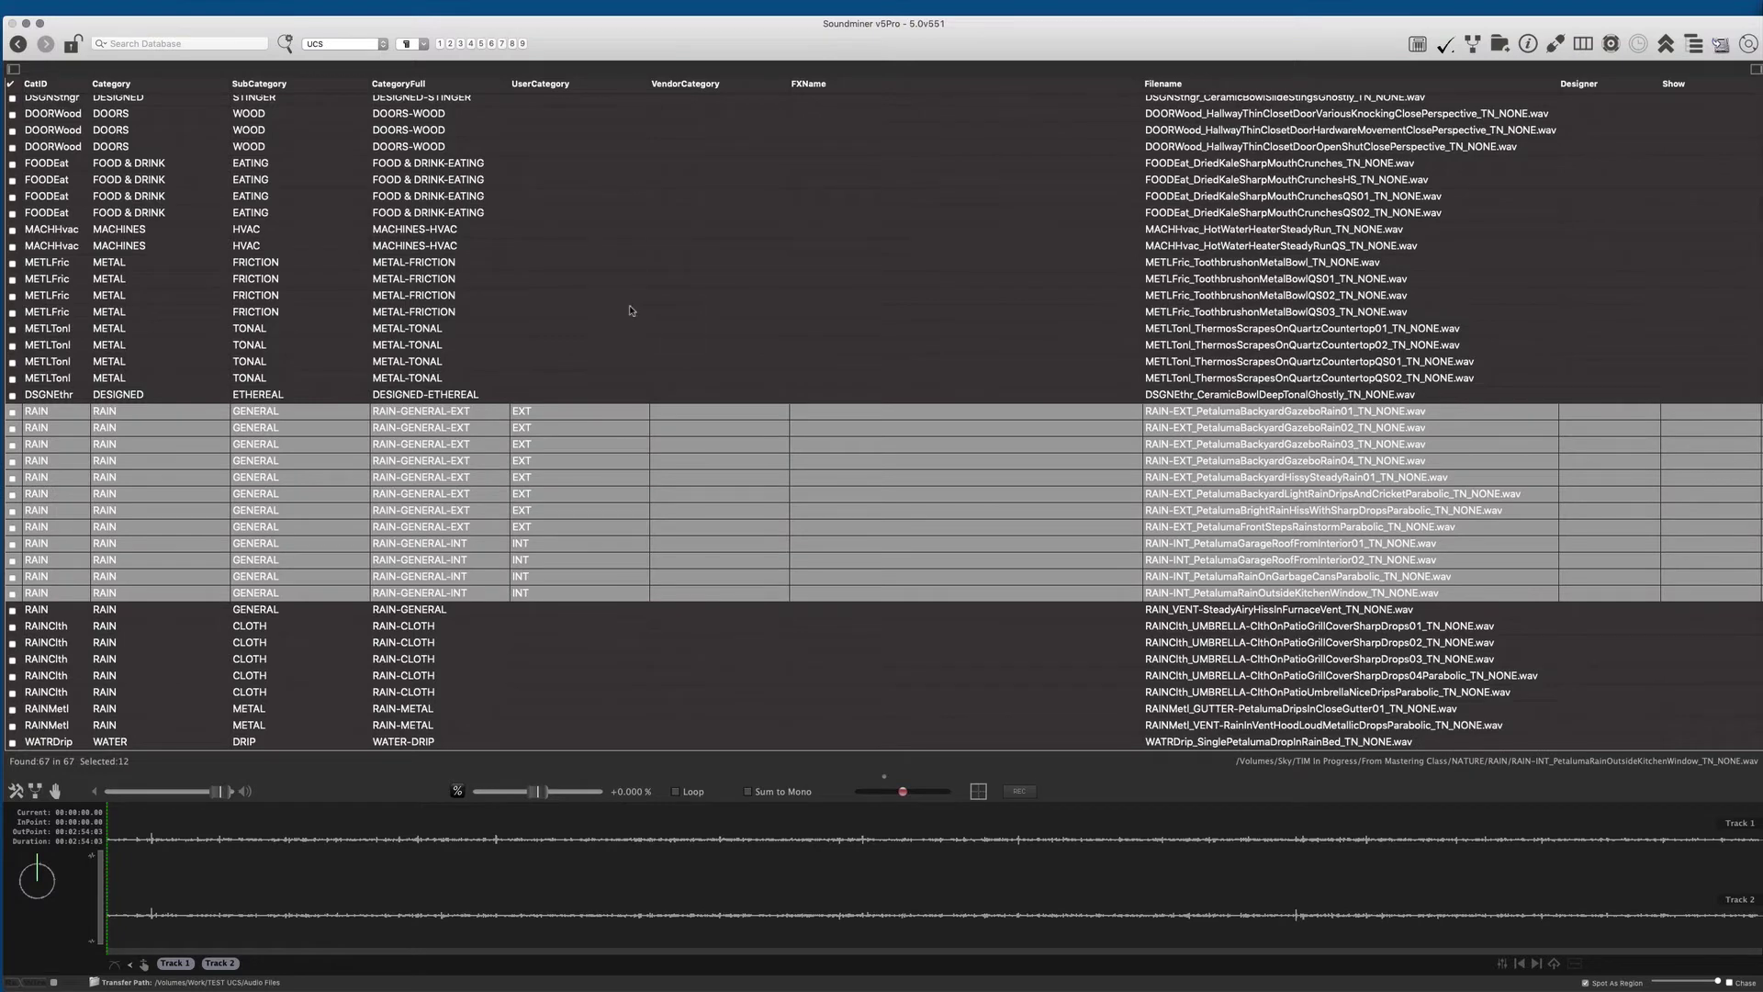
{"action": "scroll", "coordinate": [1174, 229], "scroll_direction": "down", "scroll_amount": 5}
{"action": "scroll", "coordinate": [1081, 244], "scroll_direction": "down", "scroll_amount": 5}
{"action": "scroll", "coordinate": [1082, 263], "scroll_direction": "down", "scroll_amount": 3}
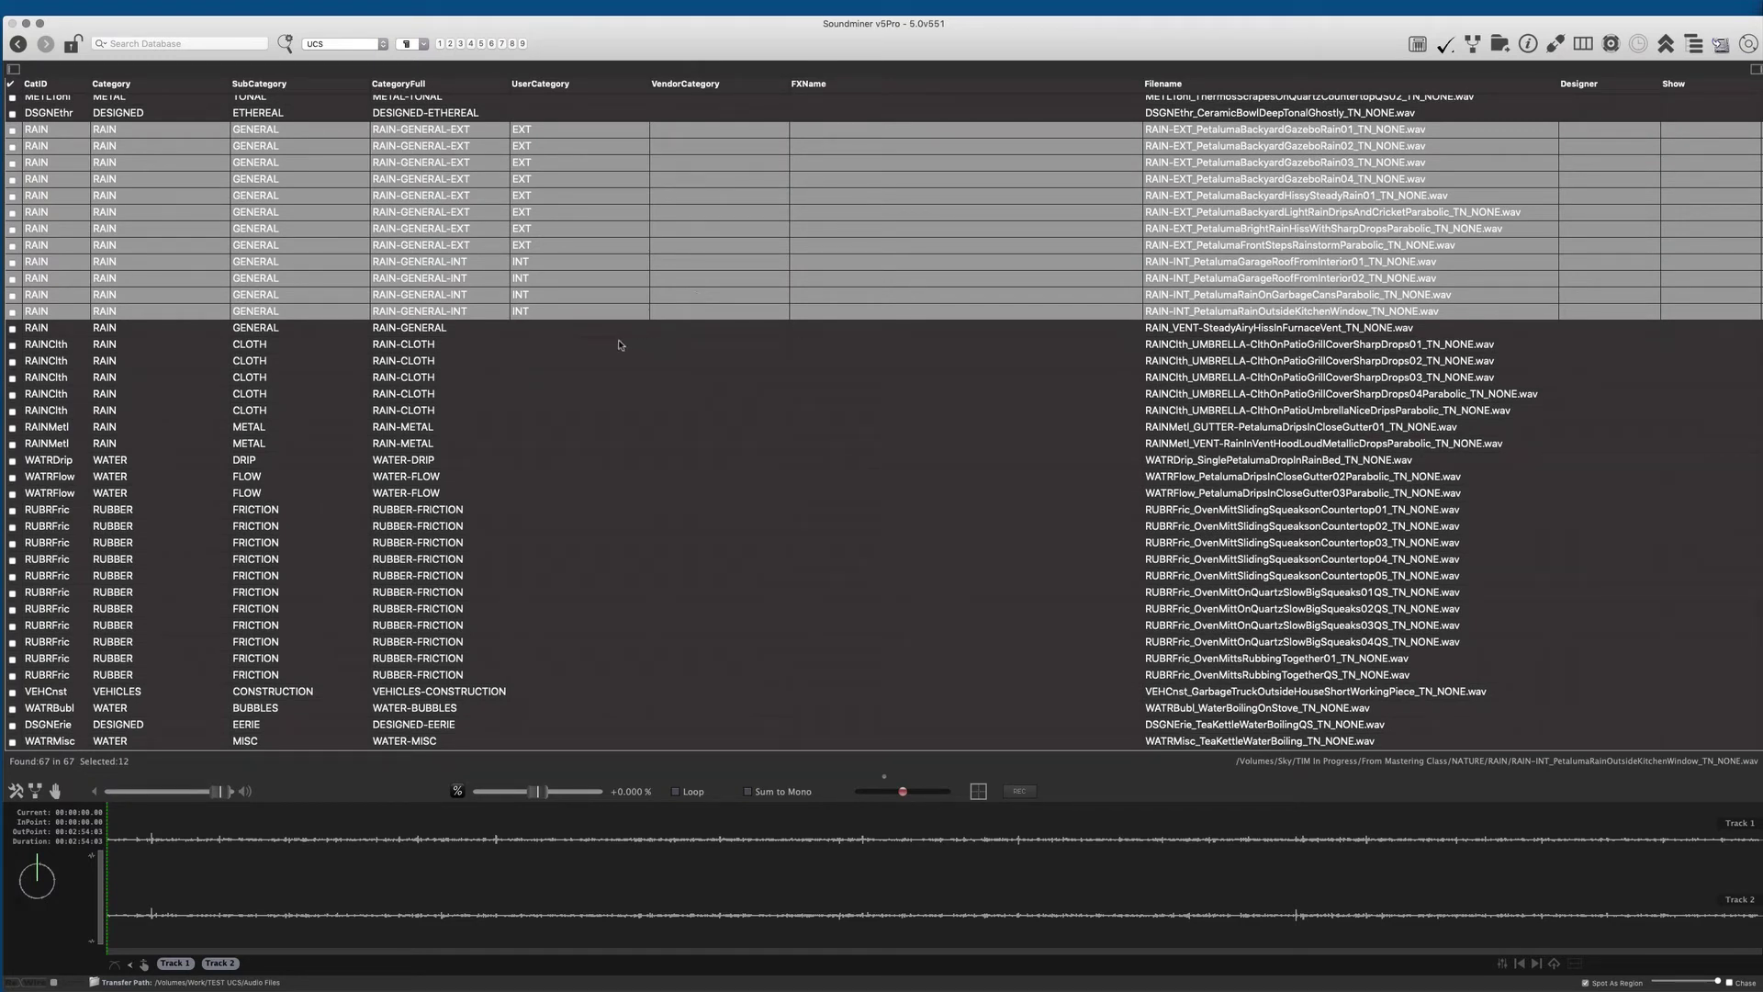
{"action": "left_click", "coordinate": [1221, 330]}
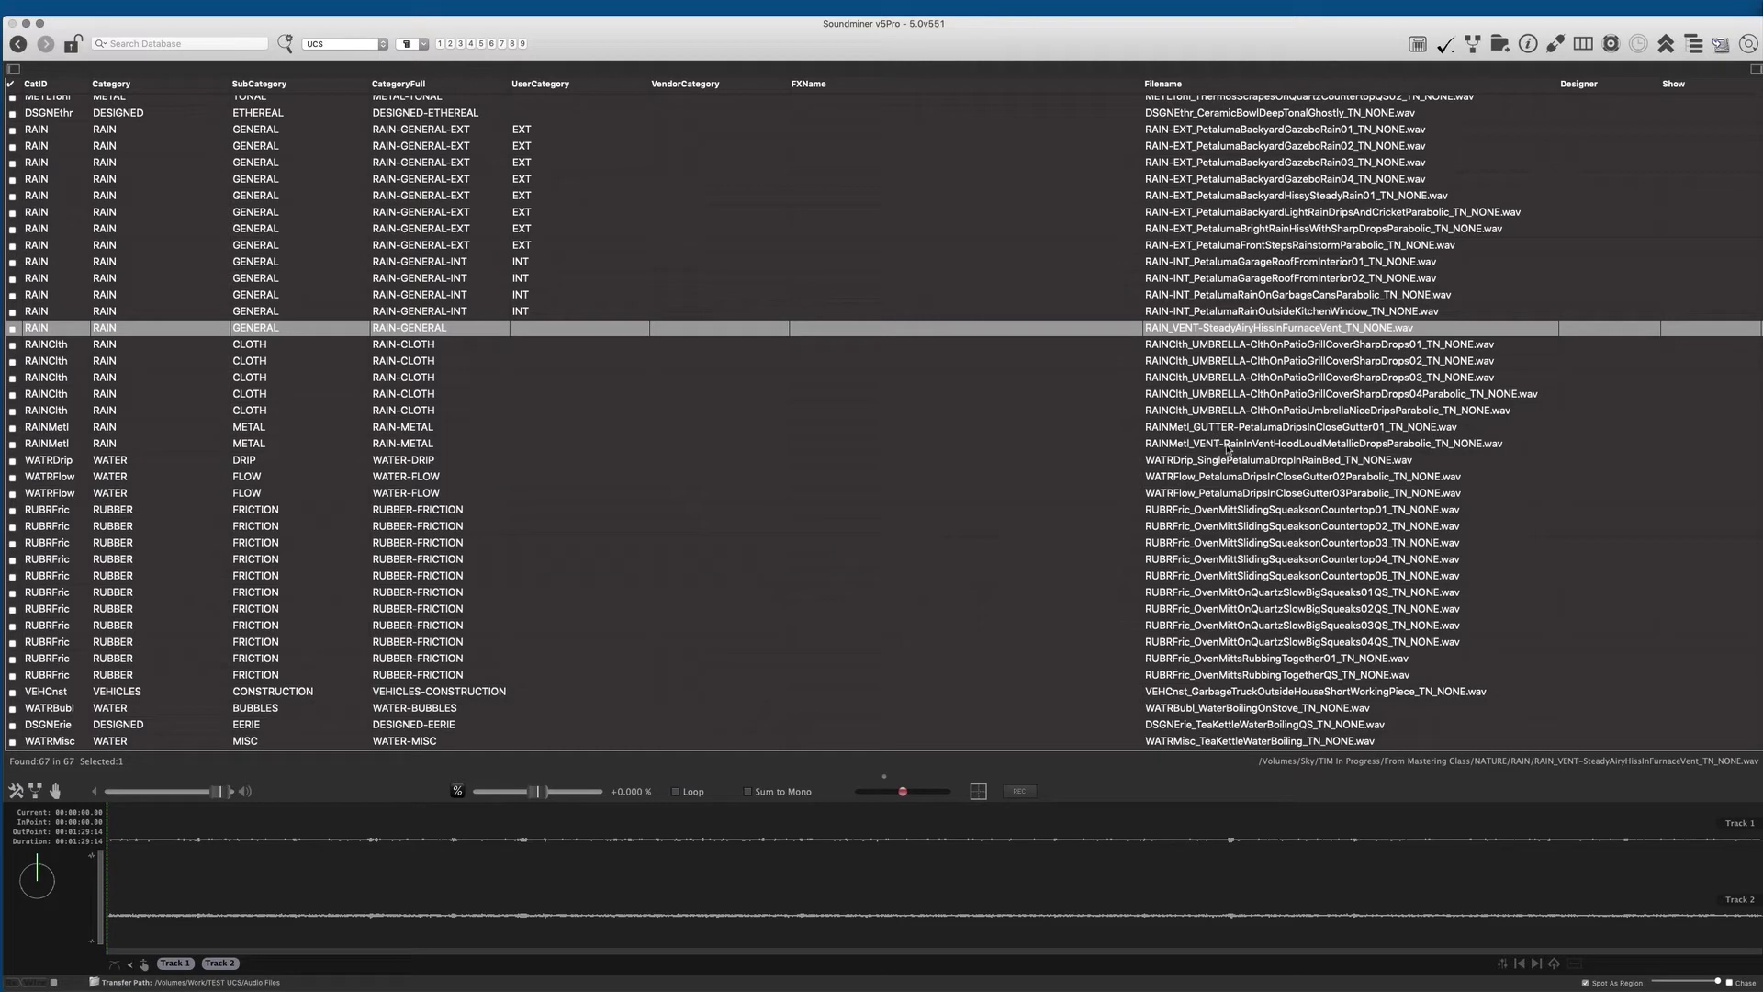
{"action": "left_click", "coordinate": [1228, 445], "text": "shift"}
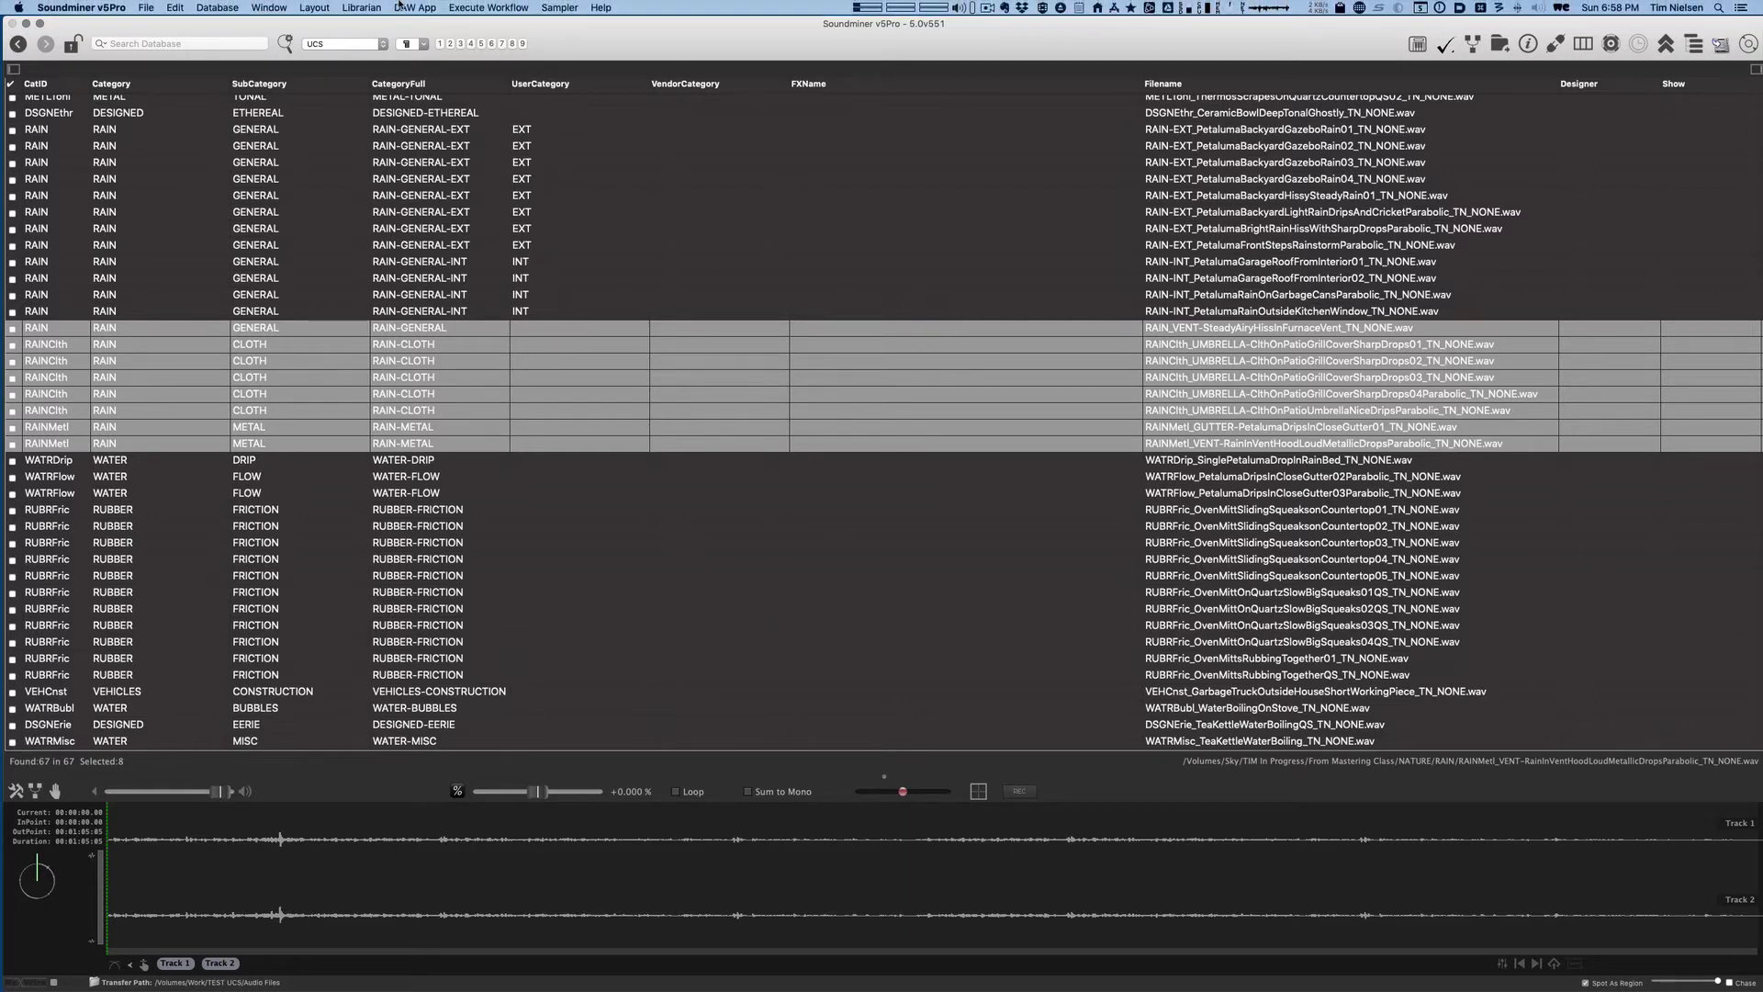
Run the Assign VendorCategory from Filename workflow on the selected rows
{"action": "left_click", "coordinate": [487, 6]}
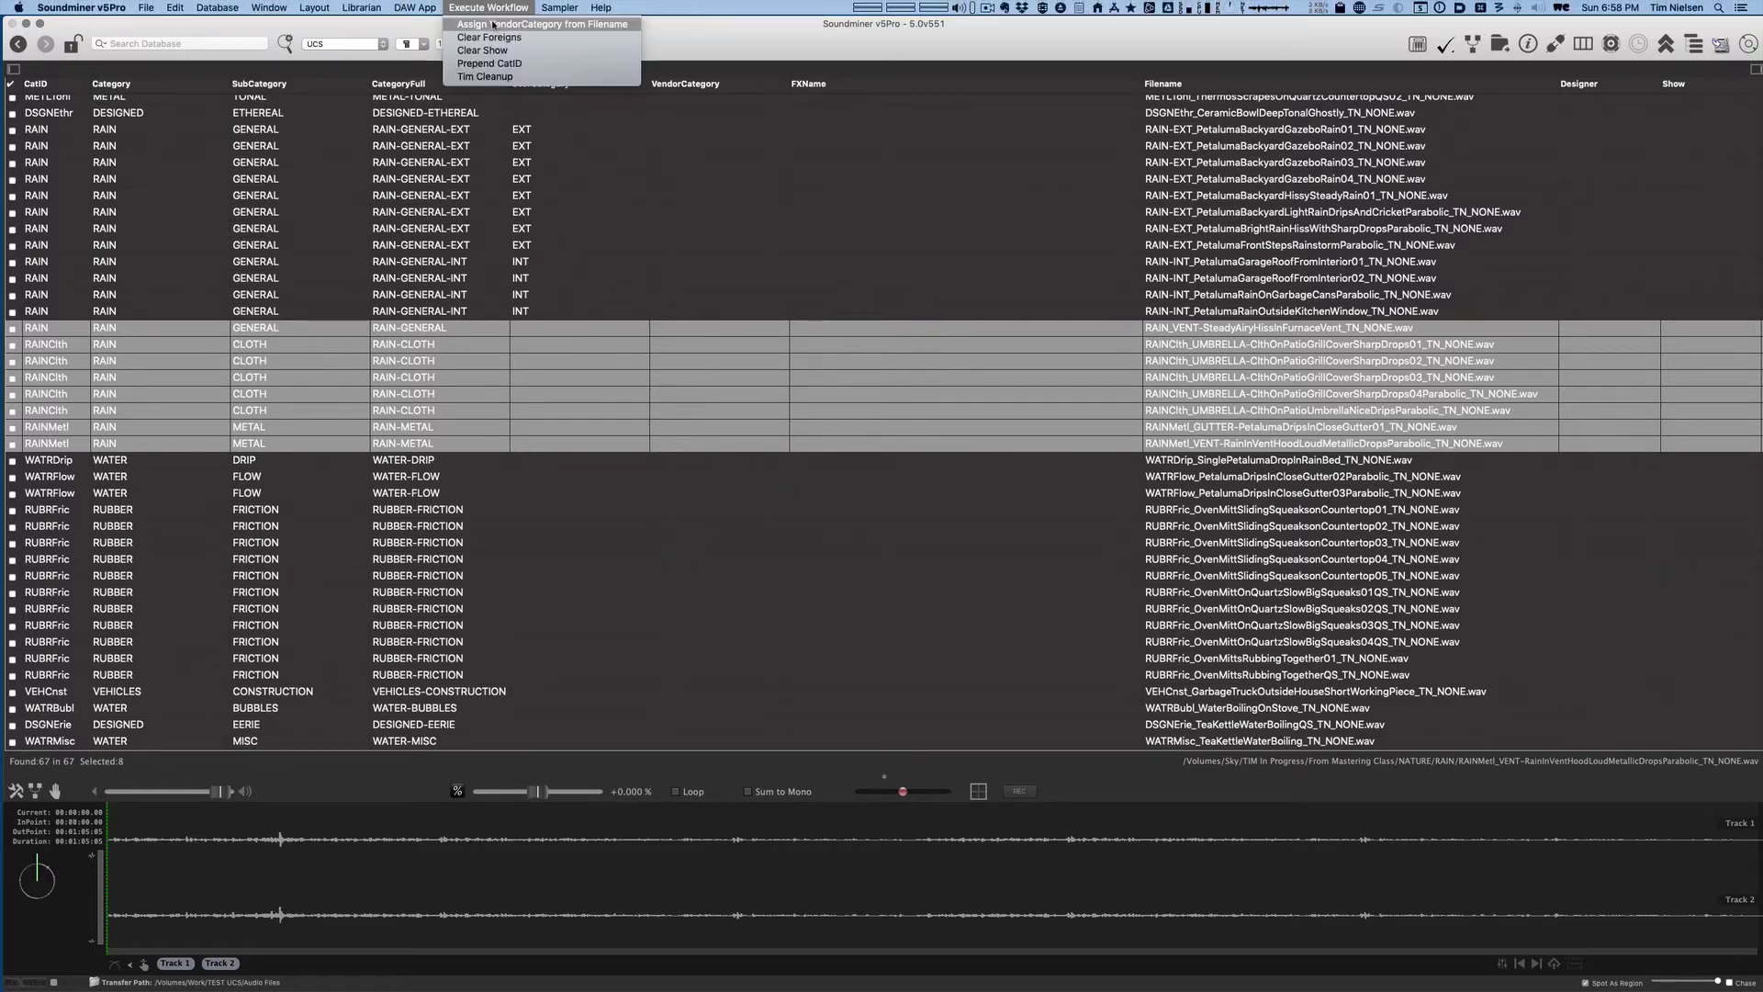
{"action": "left_click", "coordinate": [546, 26]}
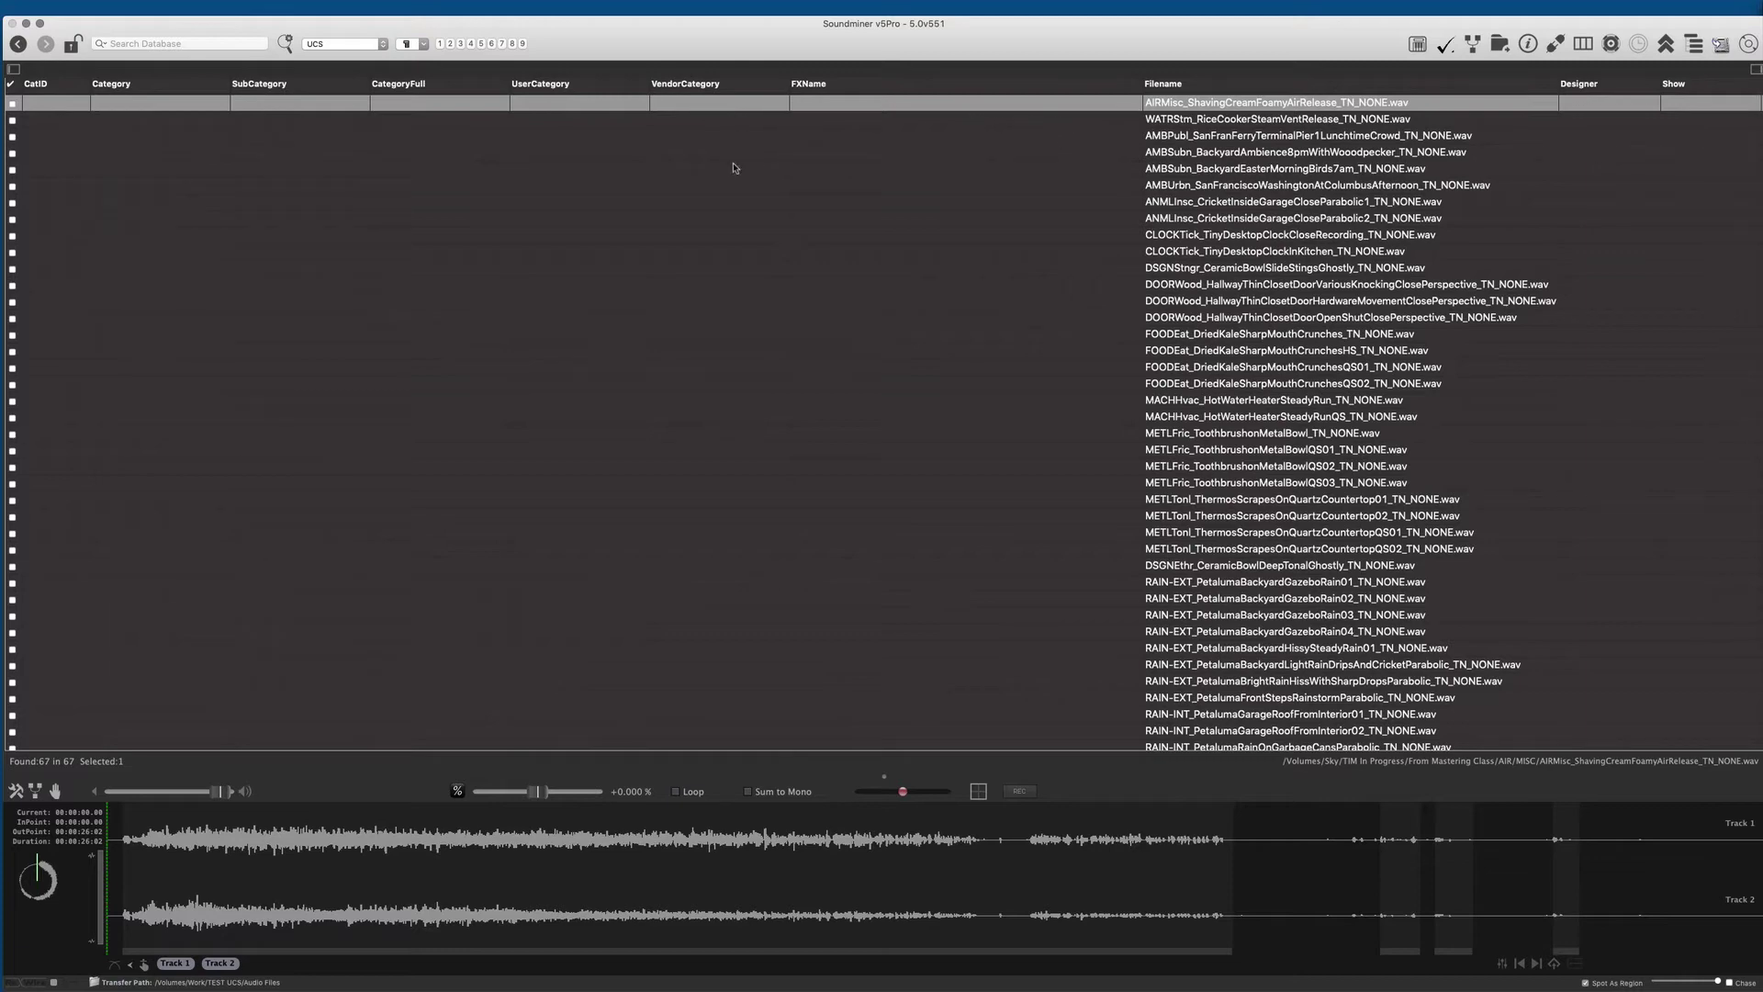
Select all 67 files and run the AutoExpand Filename metadata script
{"action": "key", "text": "super+a"}
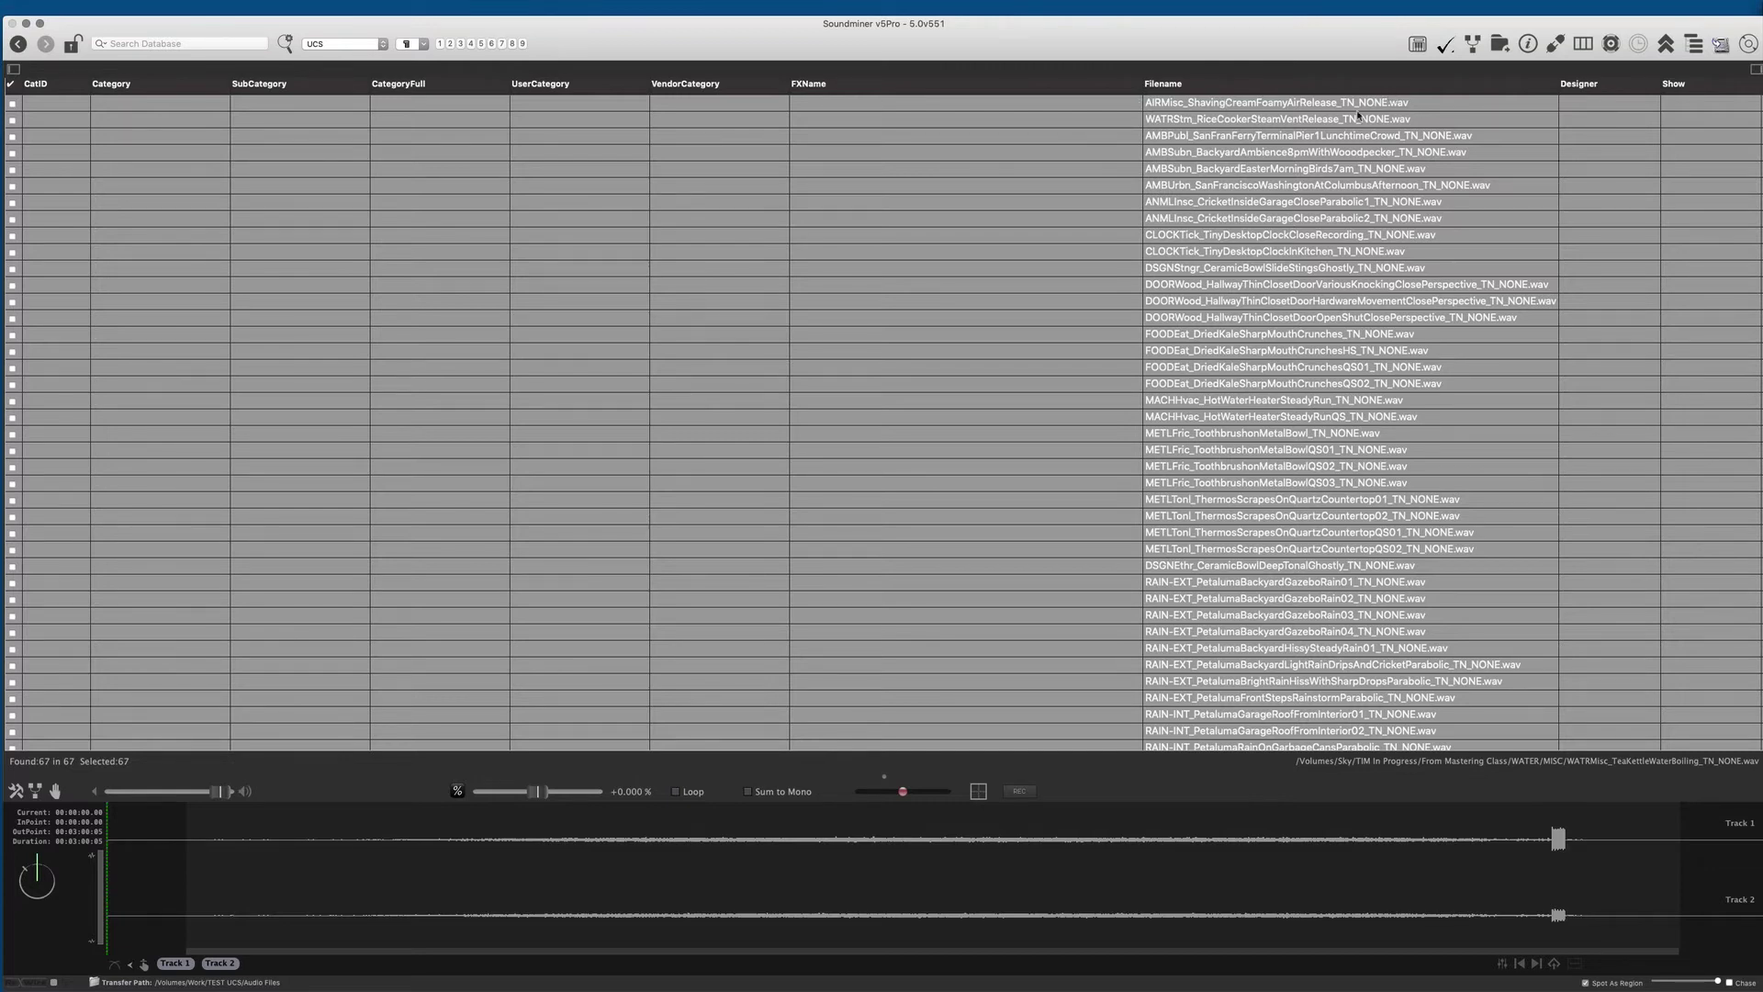
{"action": "right_click", "coordinate": [1026, 106]}
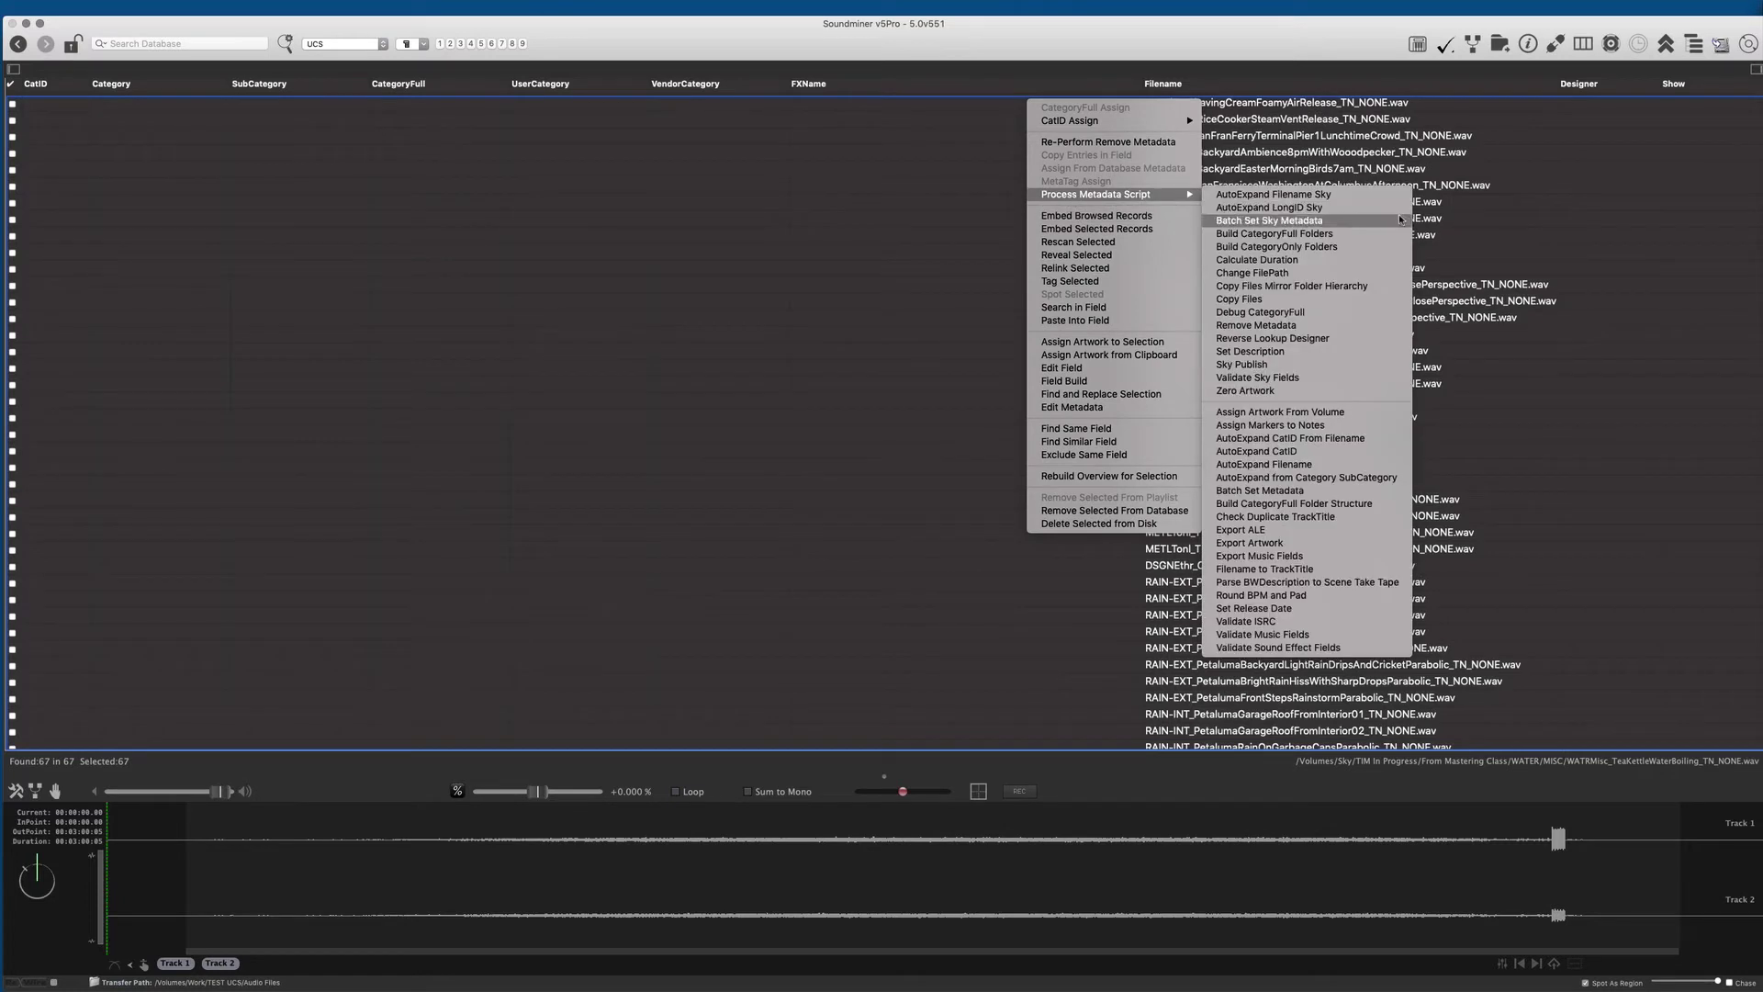
{"action": "mouse_move", "coordinate": [1096, 194]}
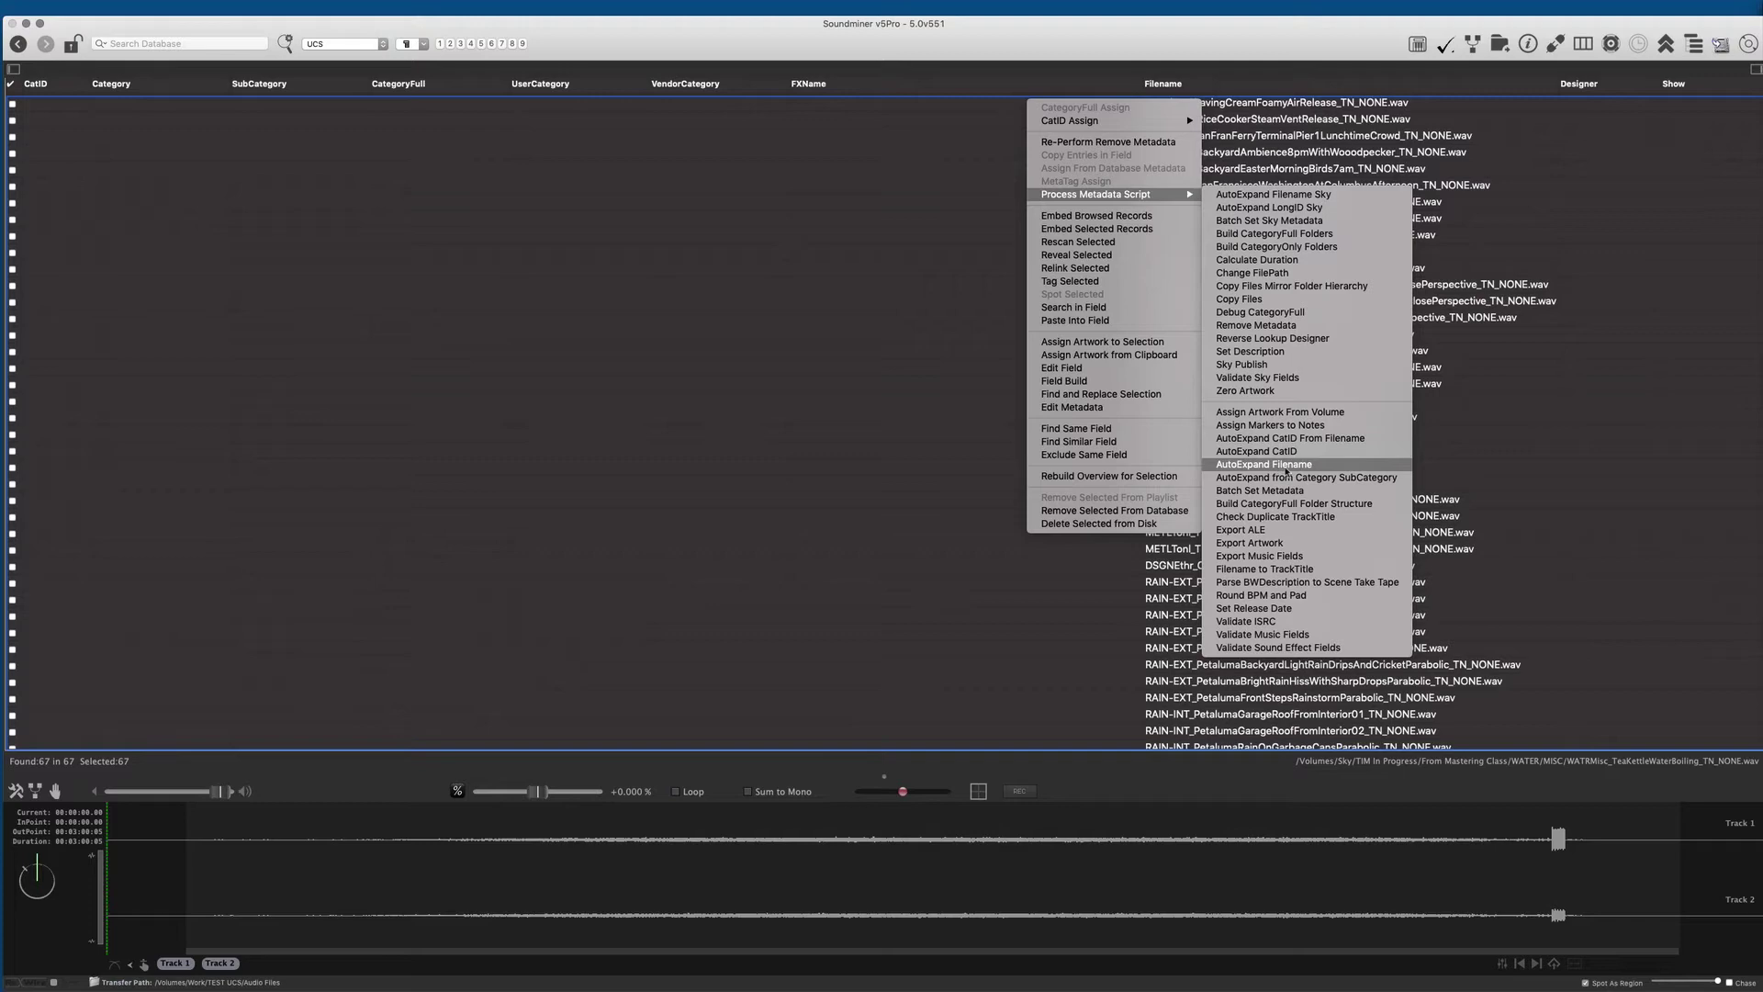
{"action": "left_click", "coordinate": [1286, 466]}
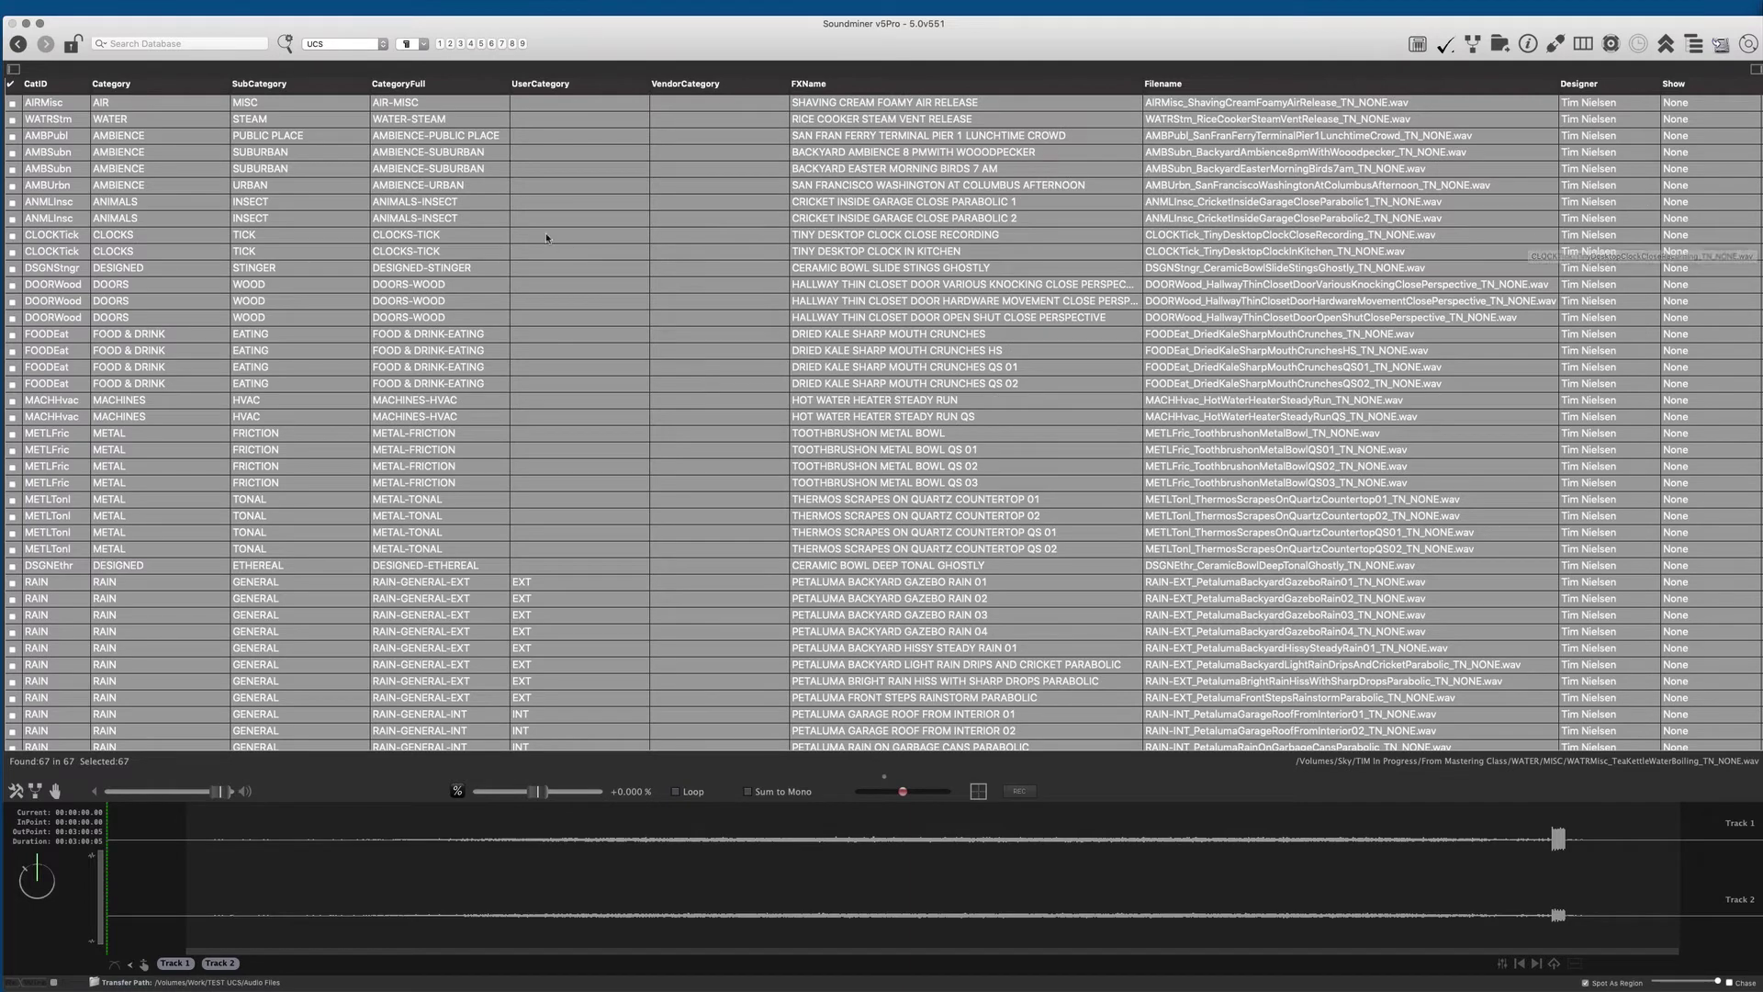
Check auto-filled fields on the AMBUrbn, gazebo rain and cricket files, then select the first RAINClth file
{"action": "left_click", "coordinate": [1199, 184]}
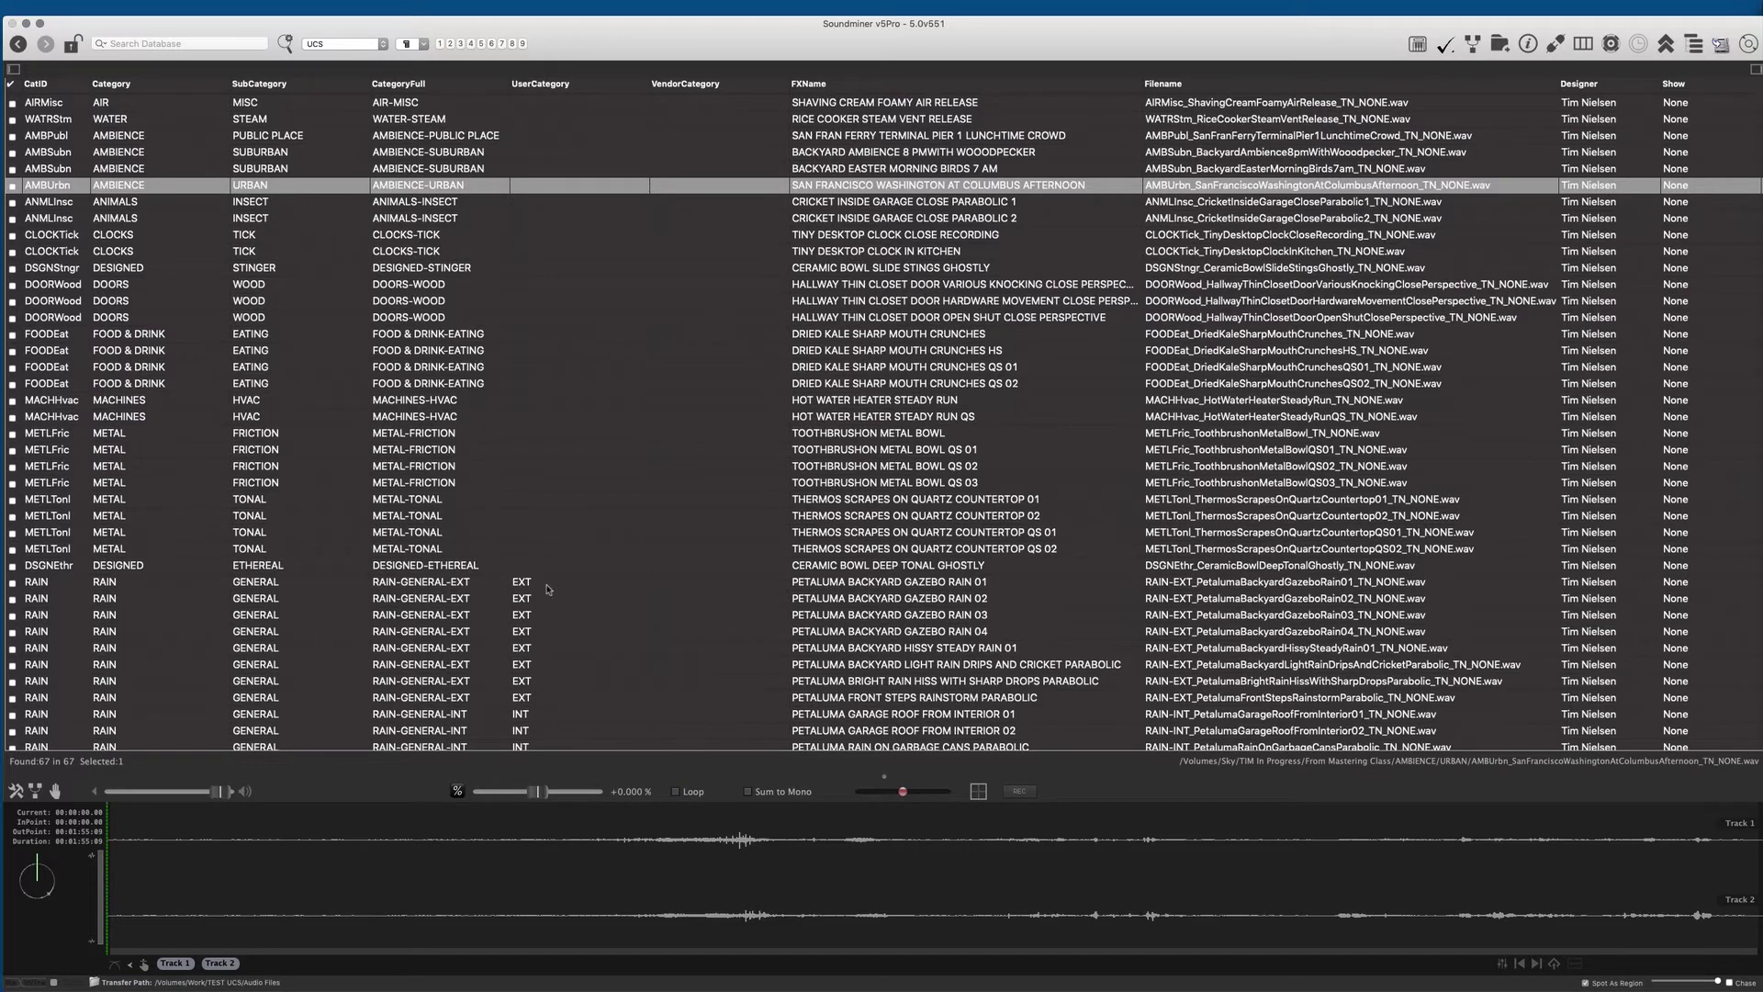
{"action": "scroll", "coordinate": [570, 545], "scroll_direction": "down", "scroll_amount": 3}
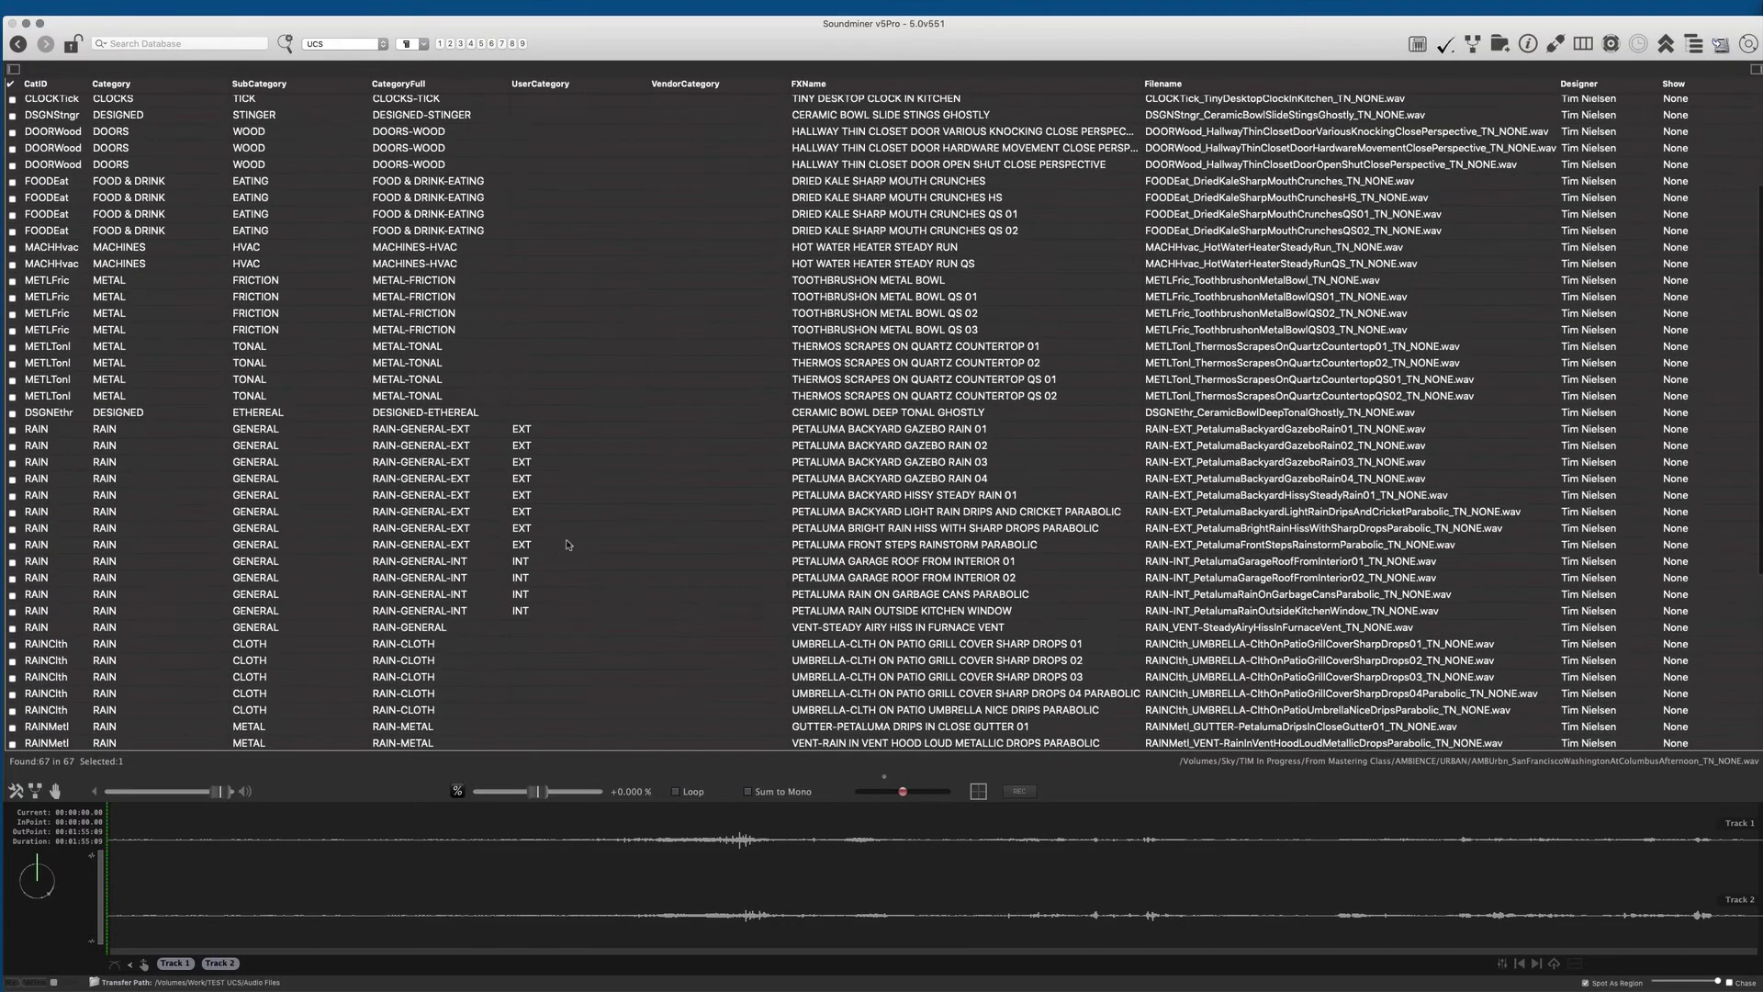
{"action": "left_click", "coordinate": [550, 428]}
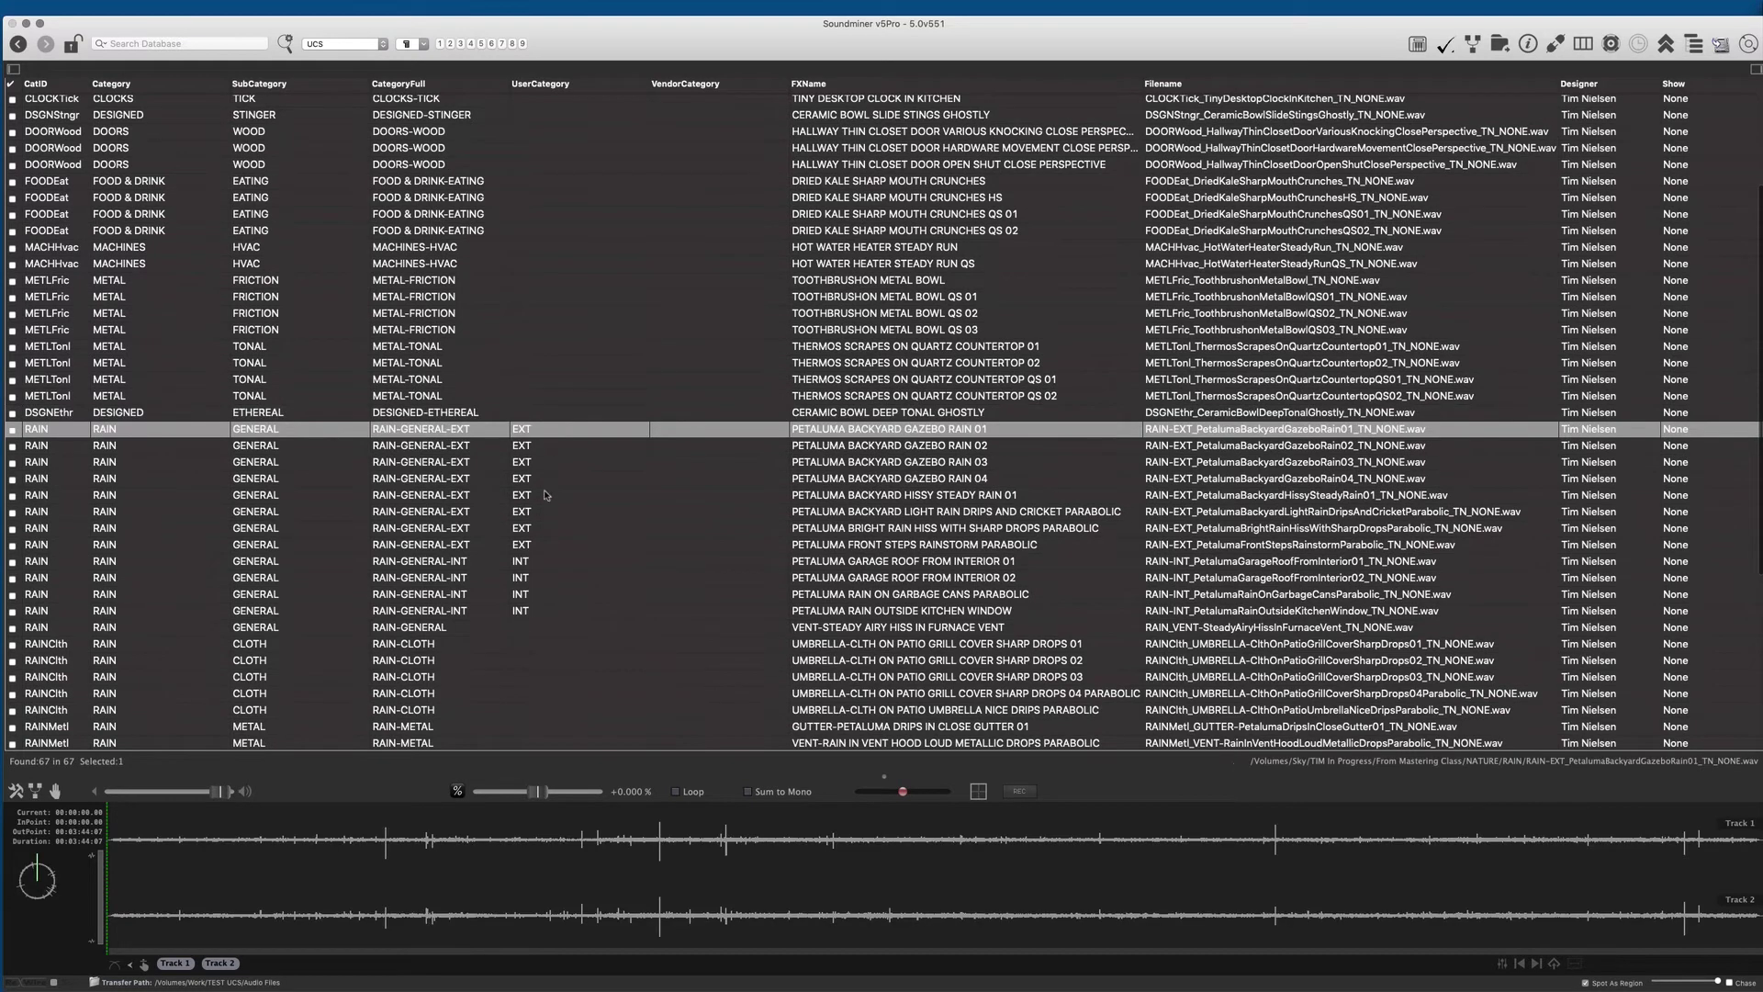
{"action": "scroll", "coordinate": [1244, 221], "scroll_direction": "up", "scroll_amount": 3}
{"action": "left_click", "coordinate": [1244, 221]}
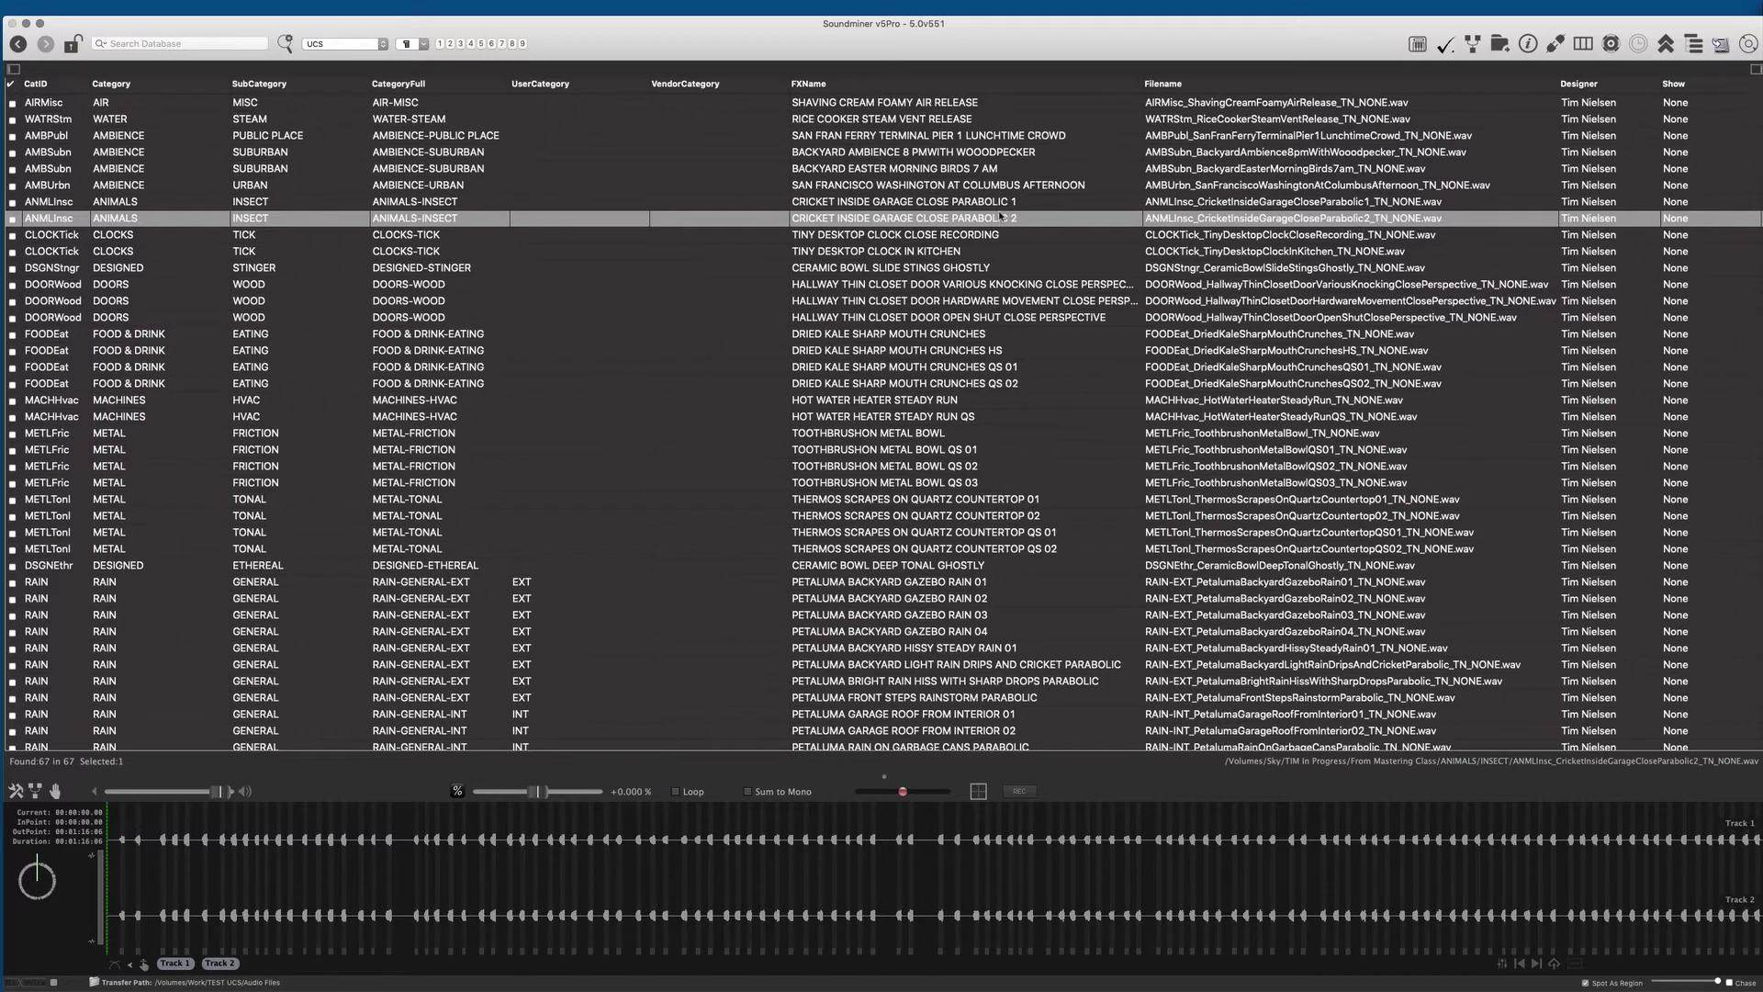
{"action": "scroll", "coordinate": [938, 424], "scroll_direction": "down", "scroll_amount": 5}
{"action": "scroll", "coordinate": [938, 418], "scroll_direction": "down", "scroll_amount": 2}
{"action": "scroll", "coordinate": [937, 410], "scroll_direction": "down", "scroll_amount": 1}
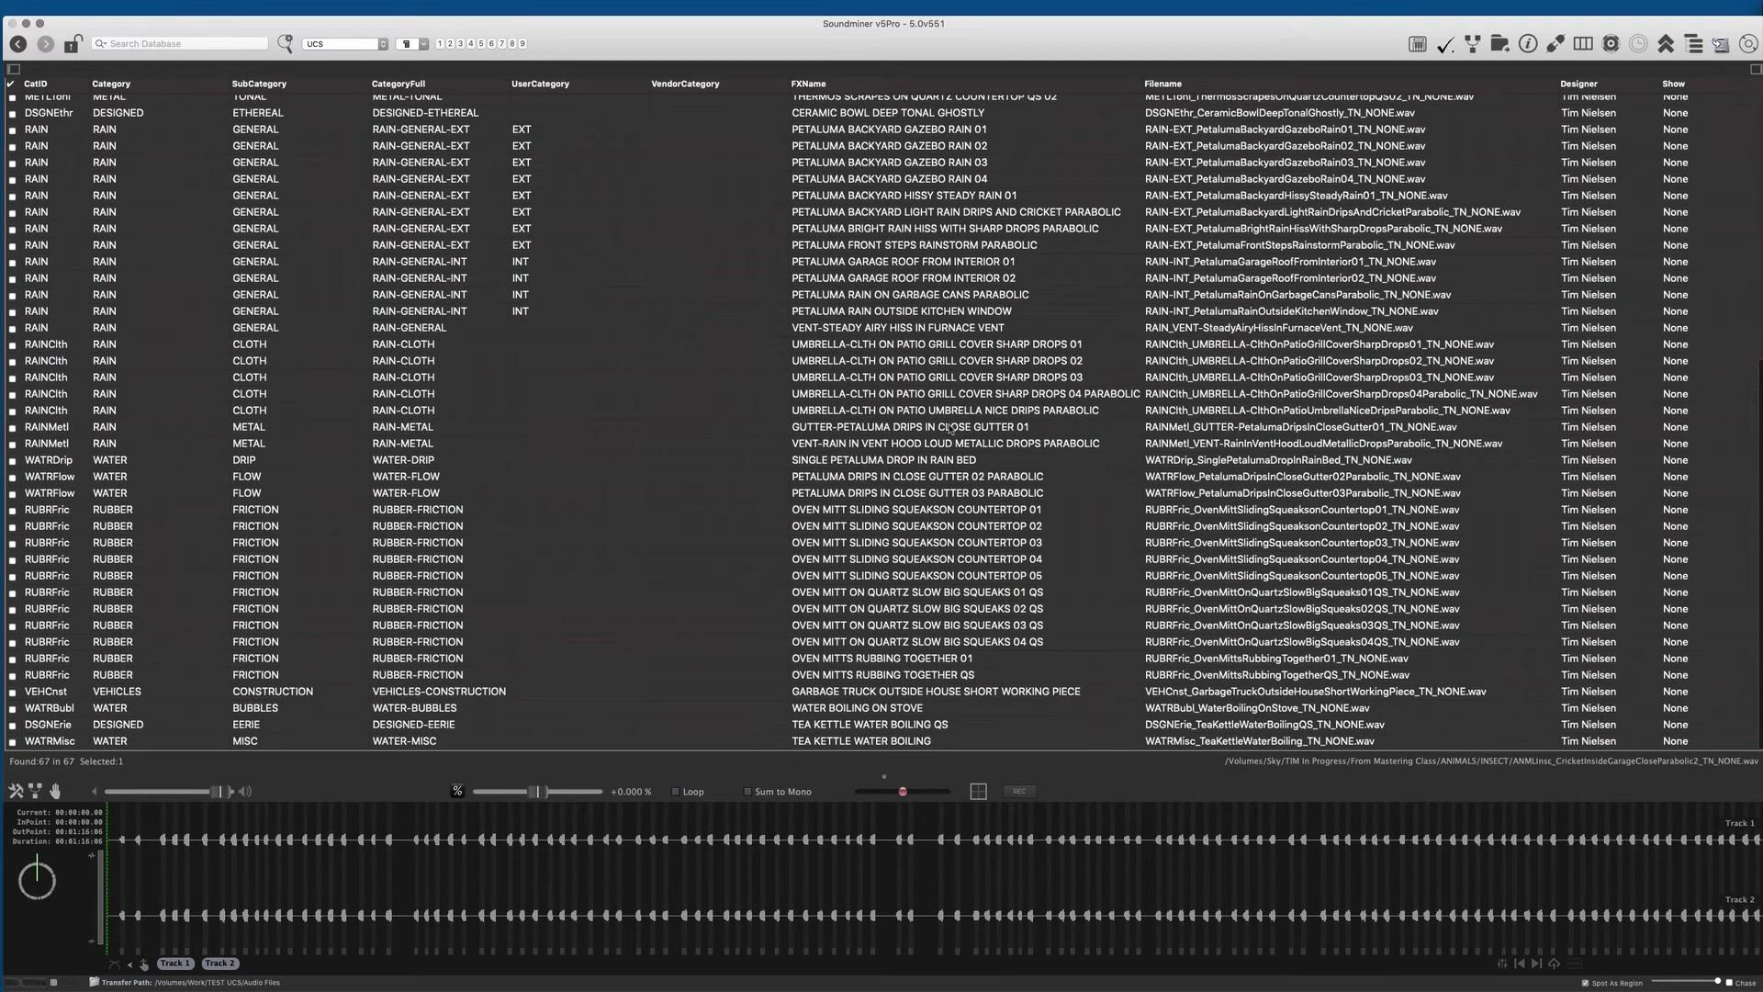
{"action": "scroll", "coordinate": [937, 399], "scroll_direction": "down", "scroll_amount": 1}
{"action": "left_click", "coordinate": [1292, 350]}
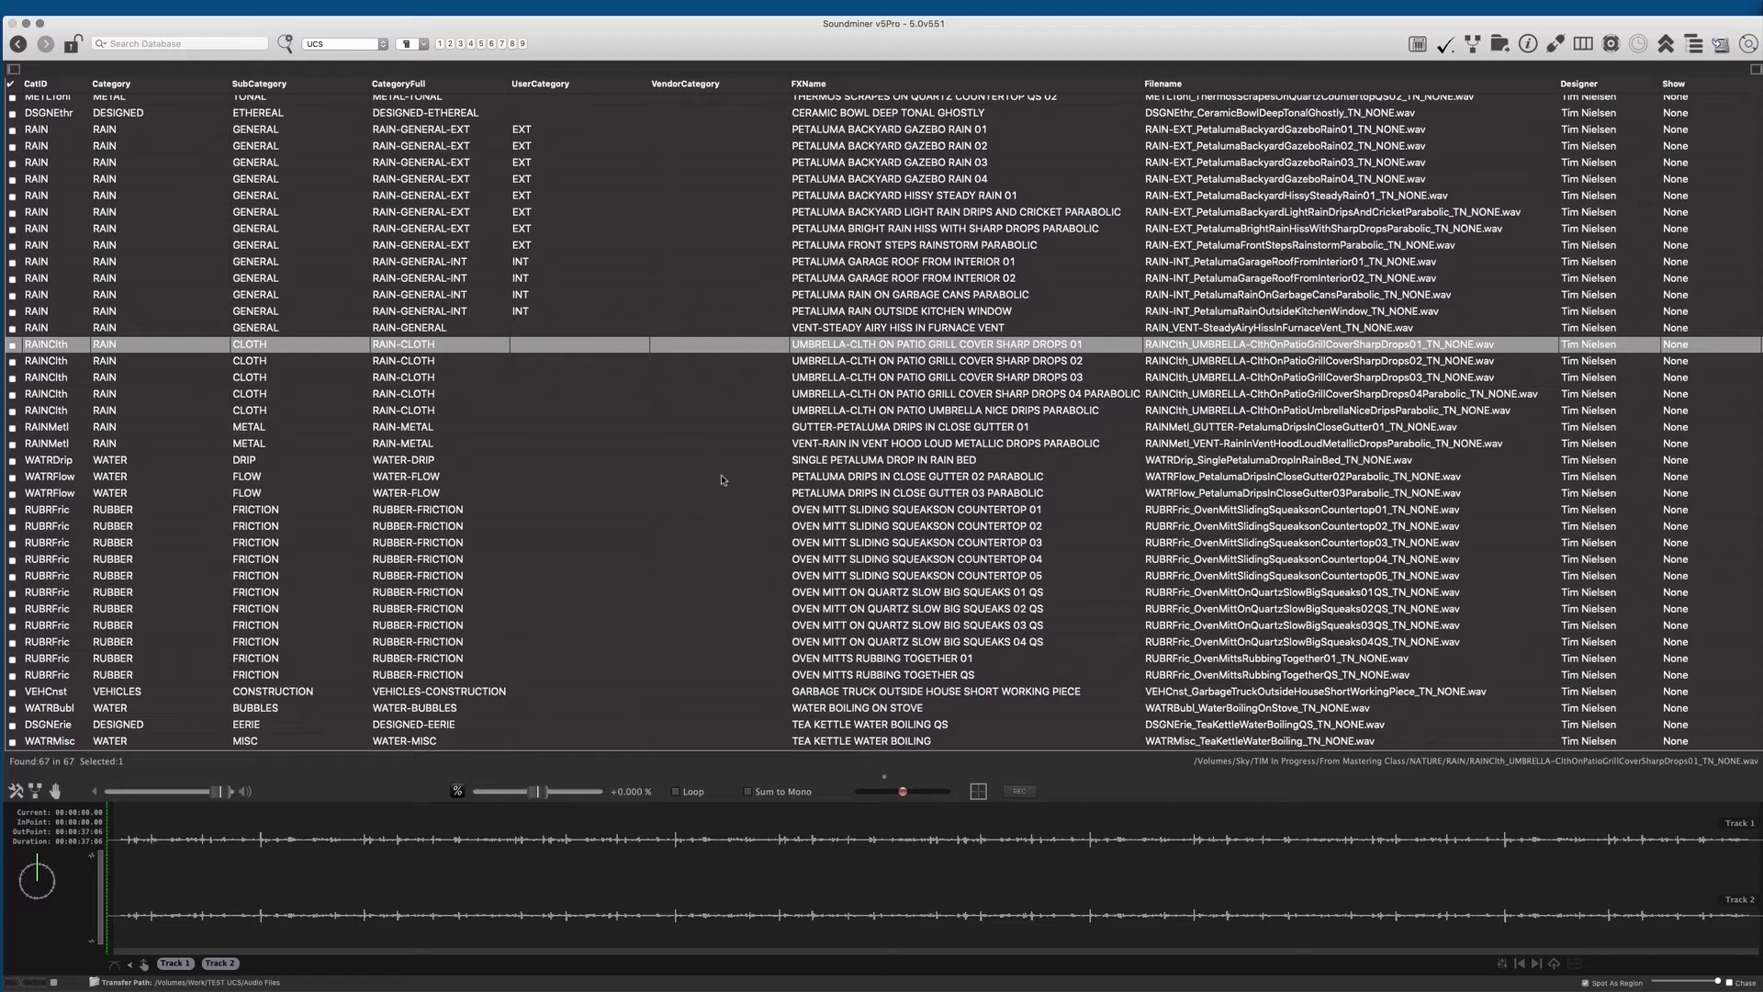
Extend the selection to VENT-RAIN and run the vendor-category workflow on the seven rain files
{"action": "left_click", "coordinate": [857, 442], "text": "shift"}
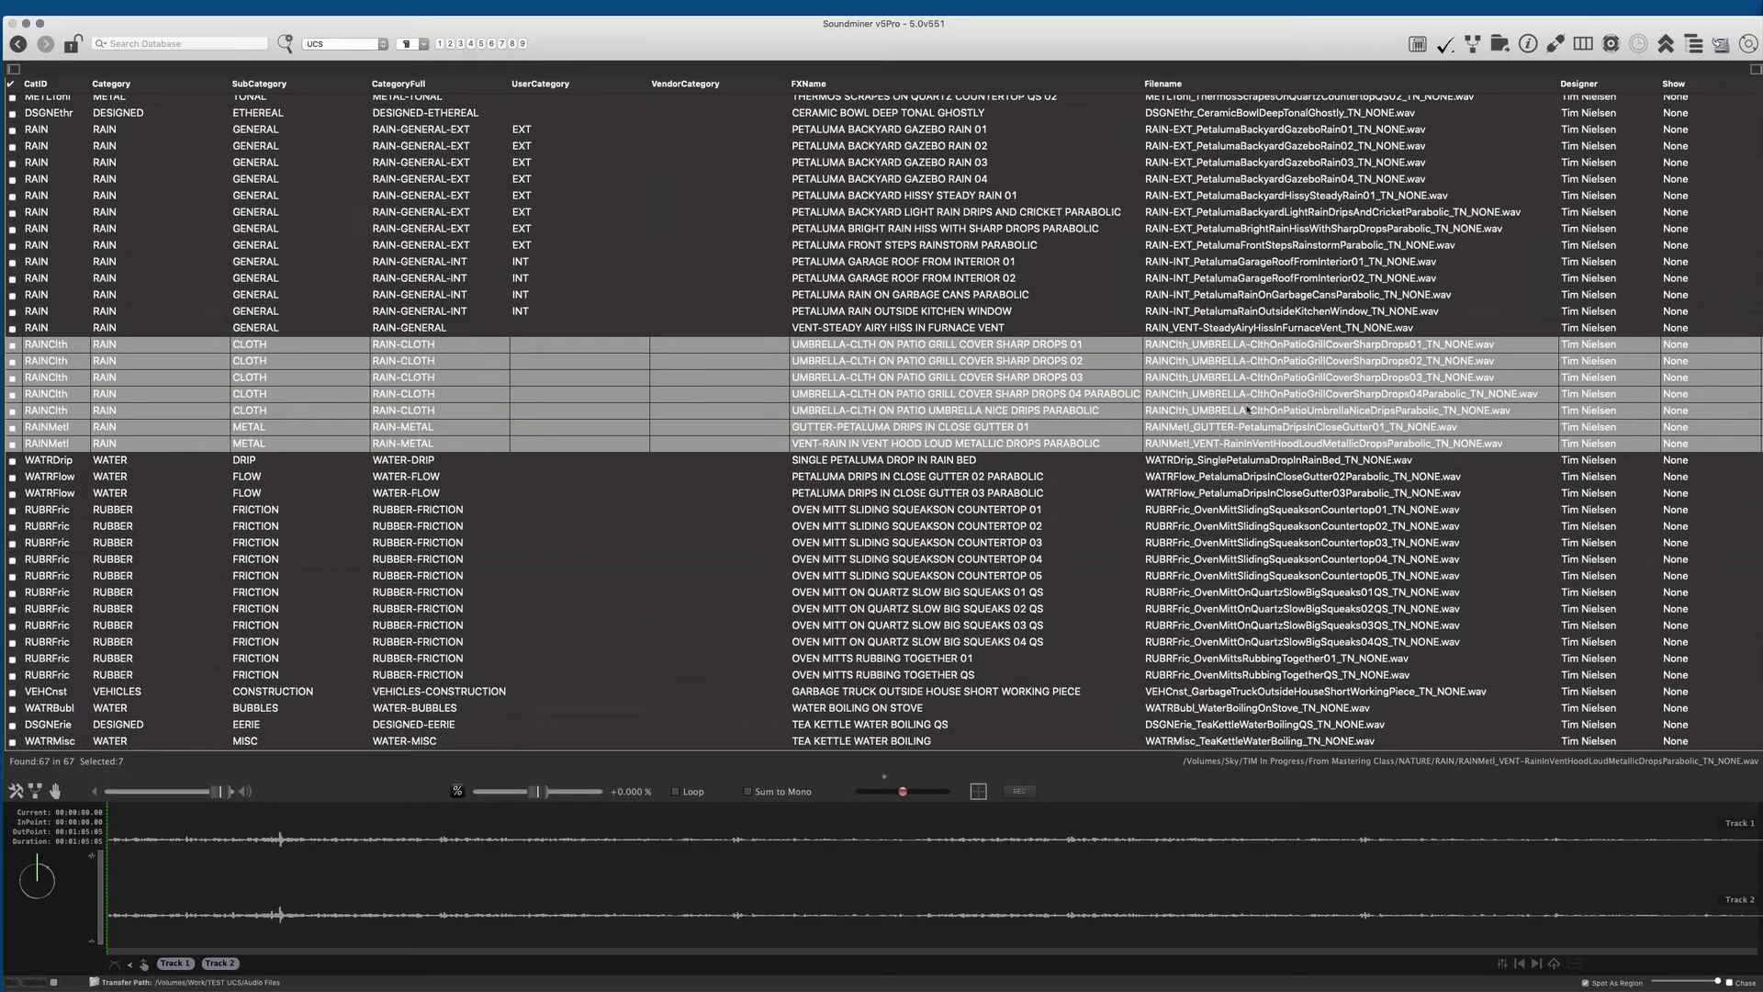
{"action": "mouse_move", "coordinate": [588, 4]}
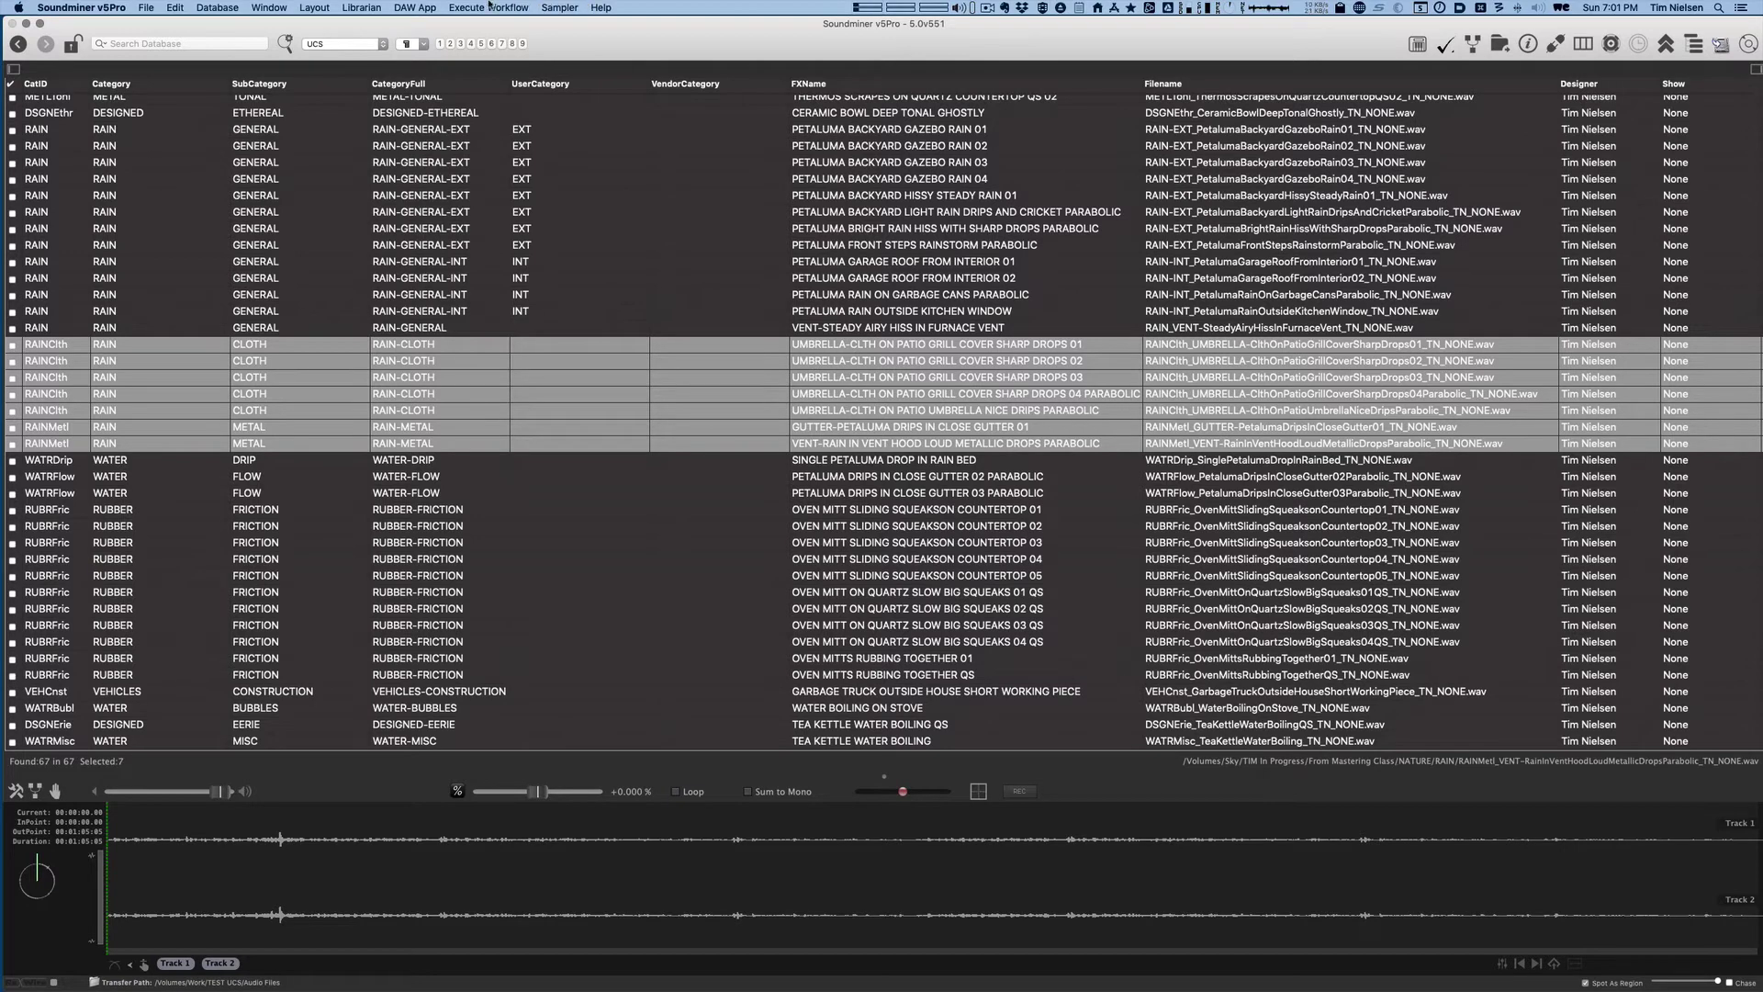
{"action": "left_click", "coordinate": [488, 6]}
{"action": "left_click", "coordinate": [525, 23]}
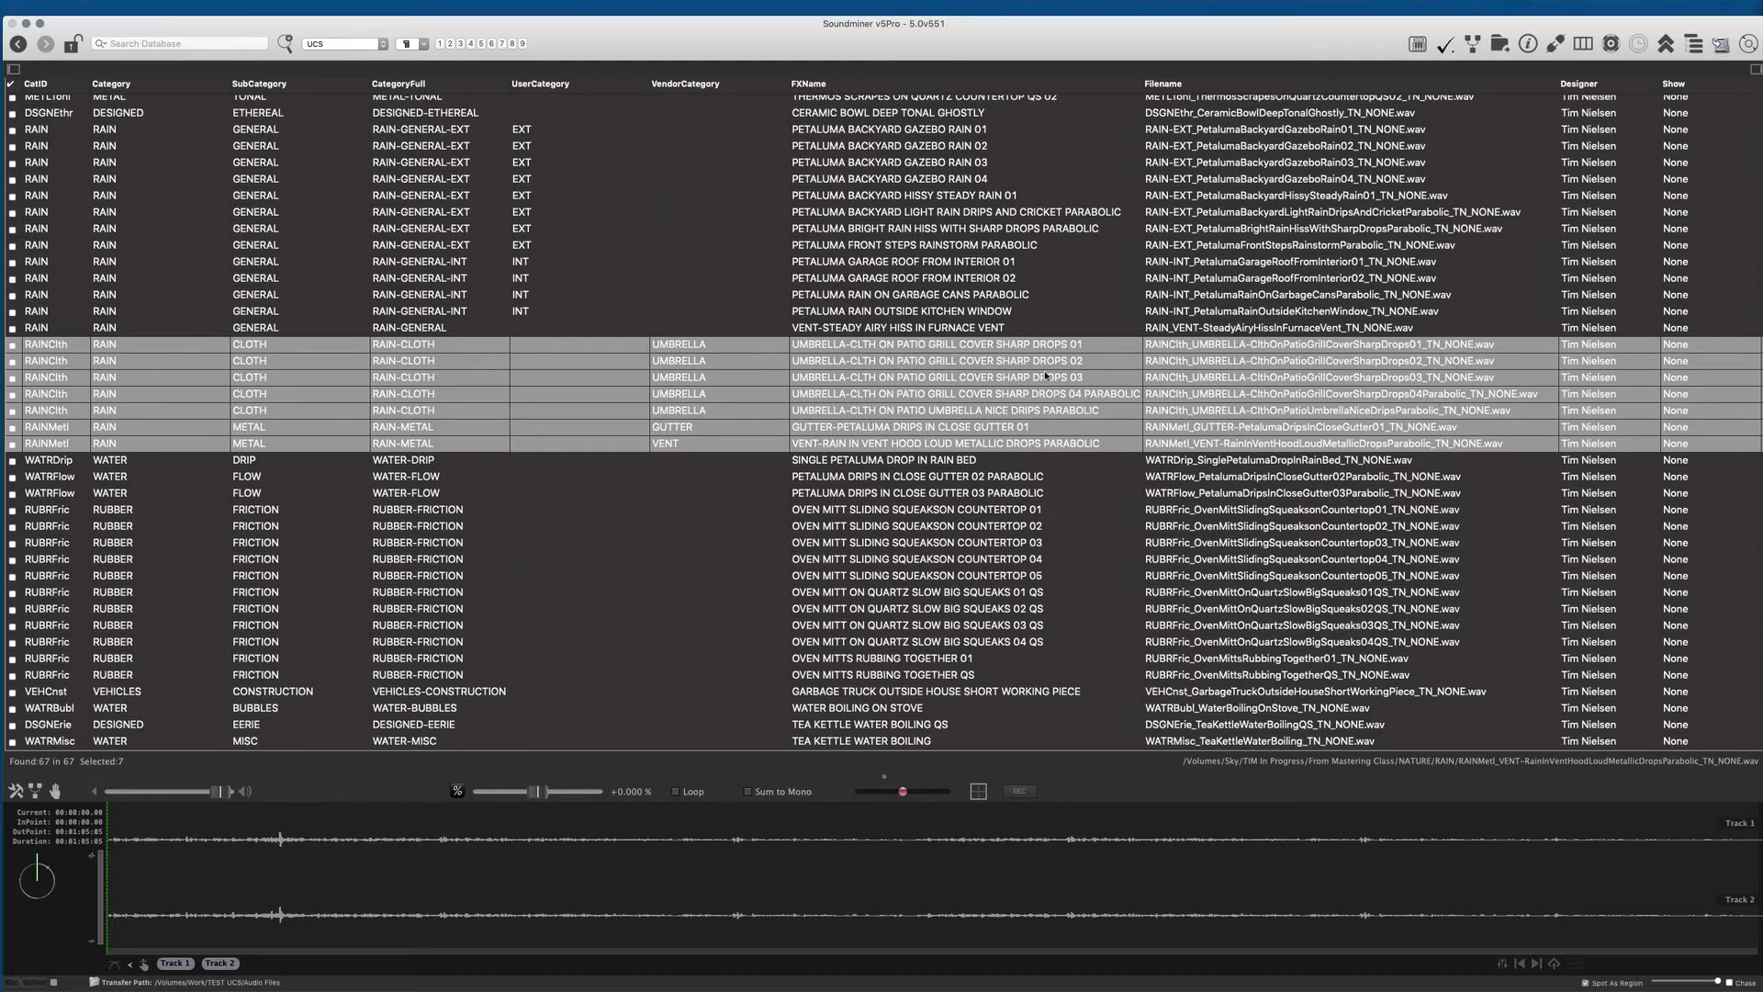
Reselect the seven rain files from the umbrella patio drops file through the vent hood file
{"action": "left_click", "coordinate": [1069, 311]}
{"action": "left_click", "coordinate": [1030, 345]}
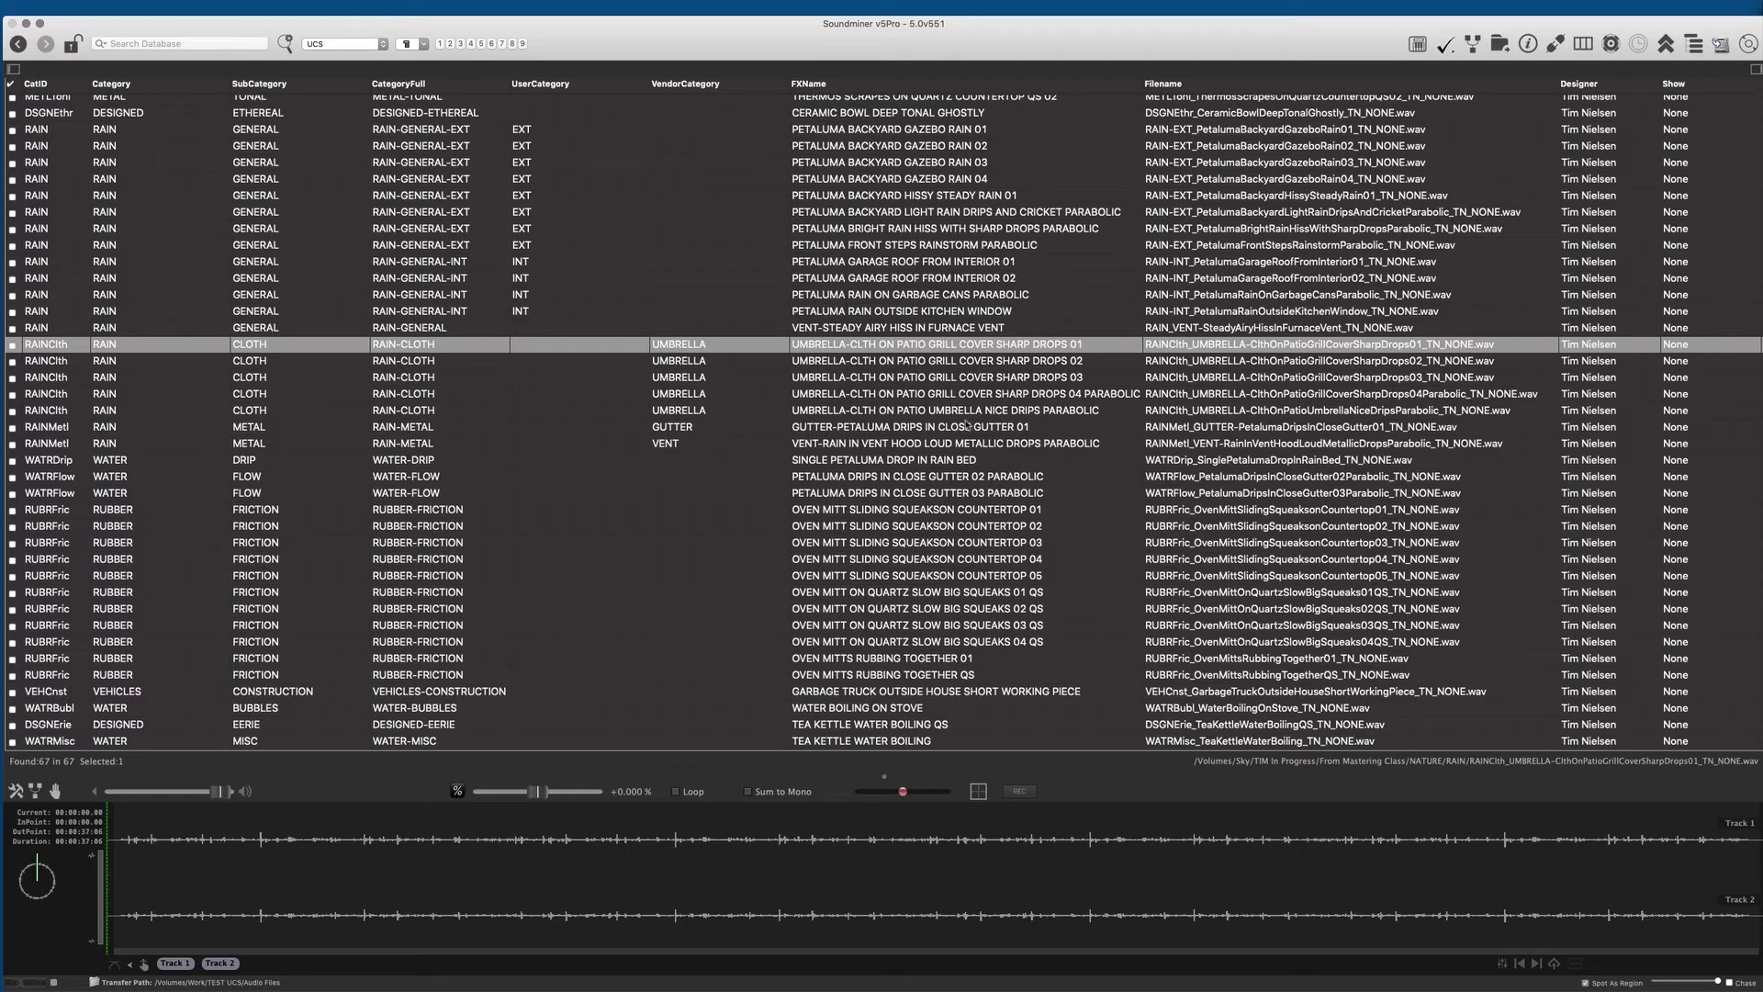
{"action": "left_click", "coordinate": [827, 443]}
{"action": "left_click", "coordinate": [849, 347], "text": "shift"}
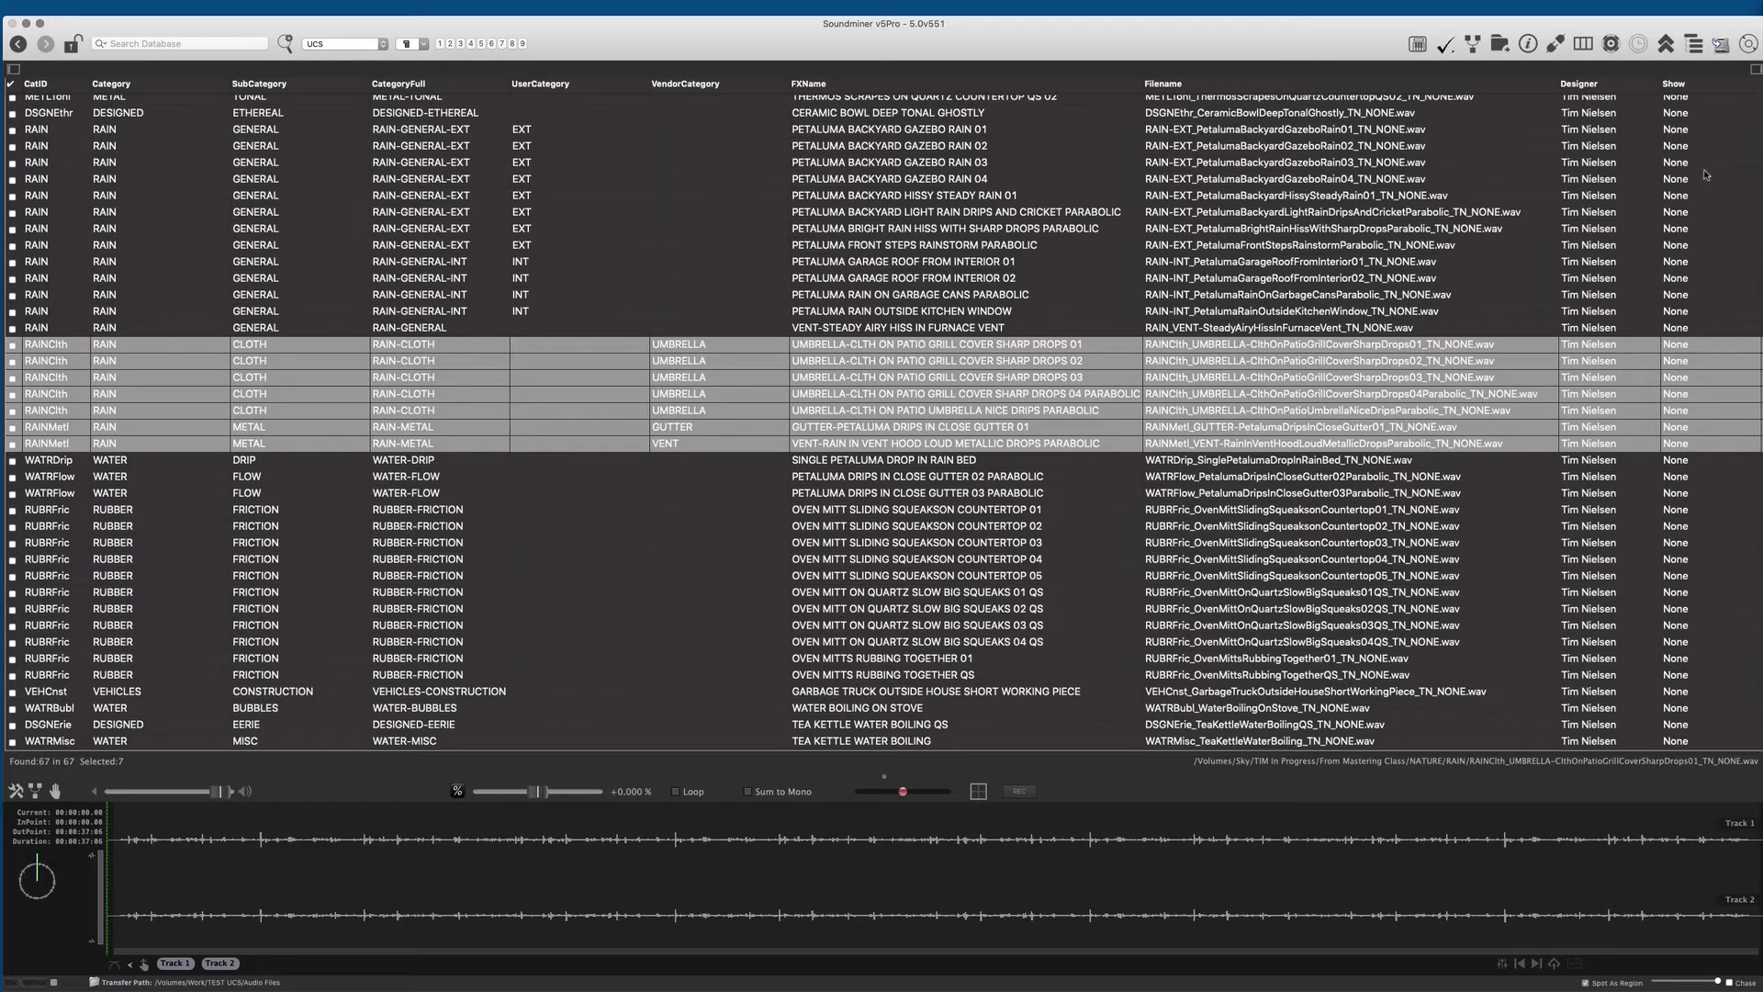
{"action": "left_click", "coordinate": [1706, 492]}
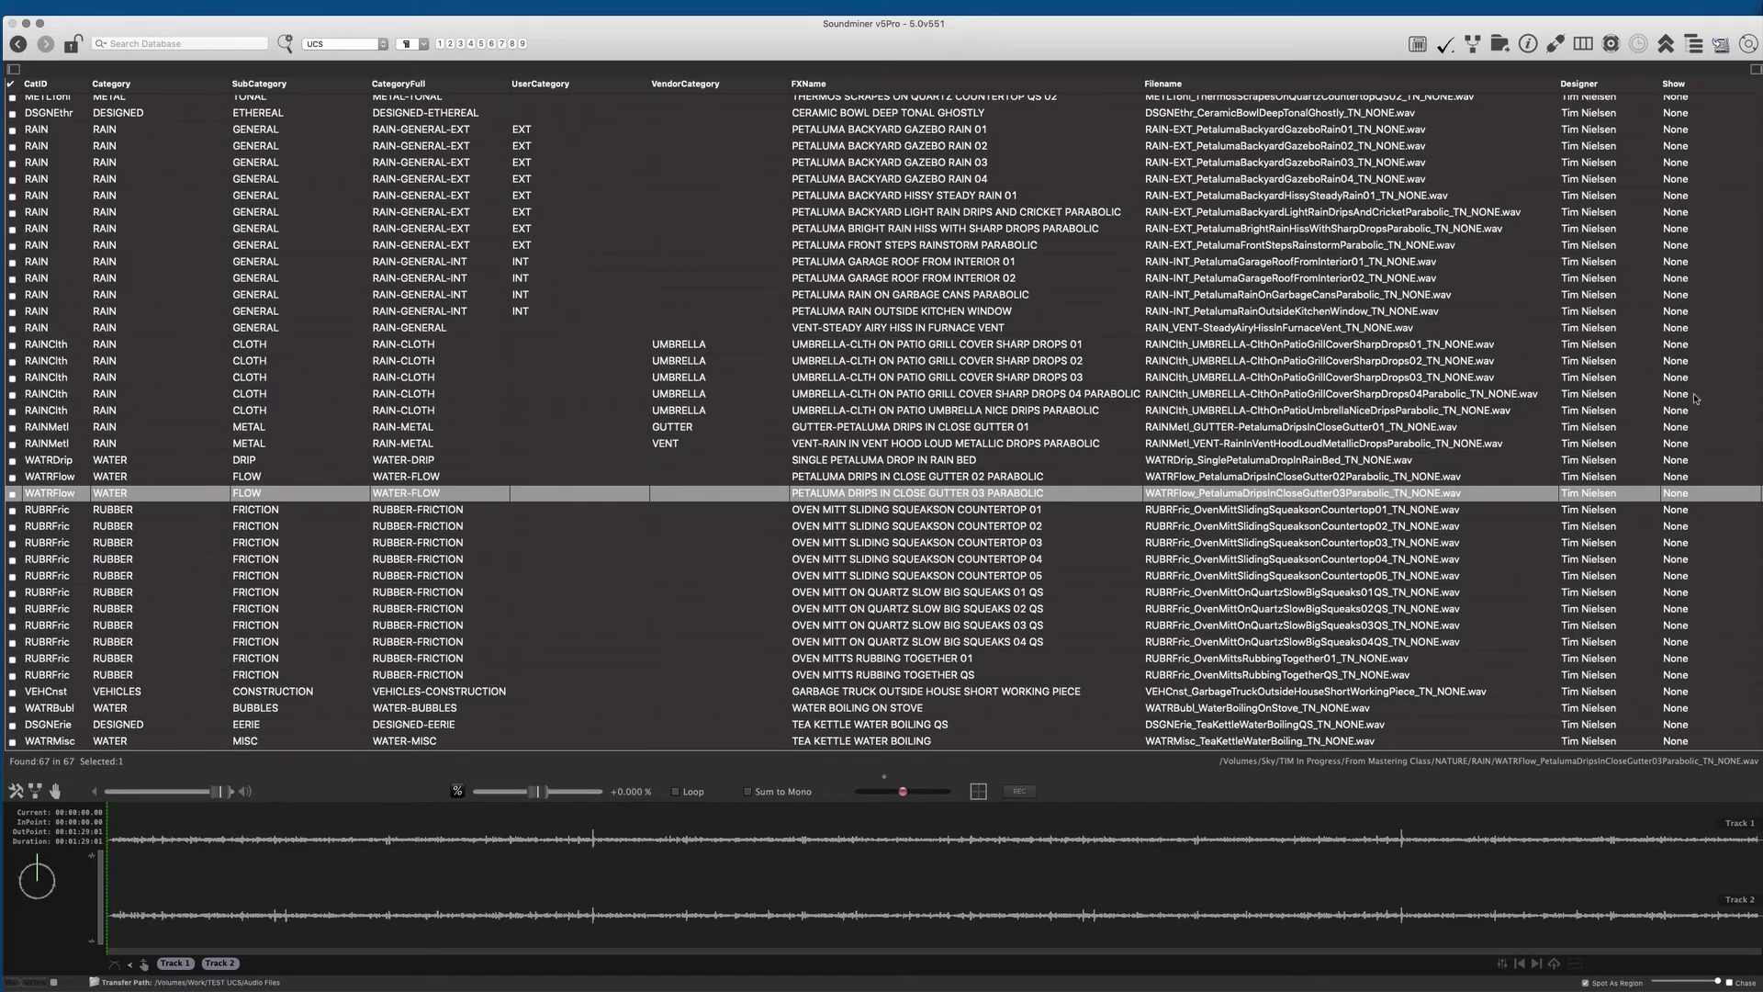
{"action": "left_click", "coordinate": [1697, 399]}
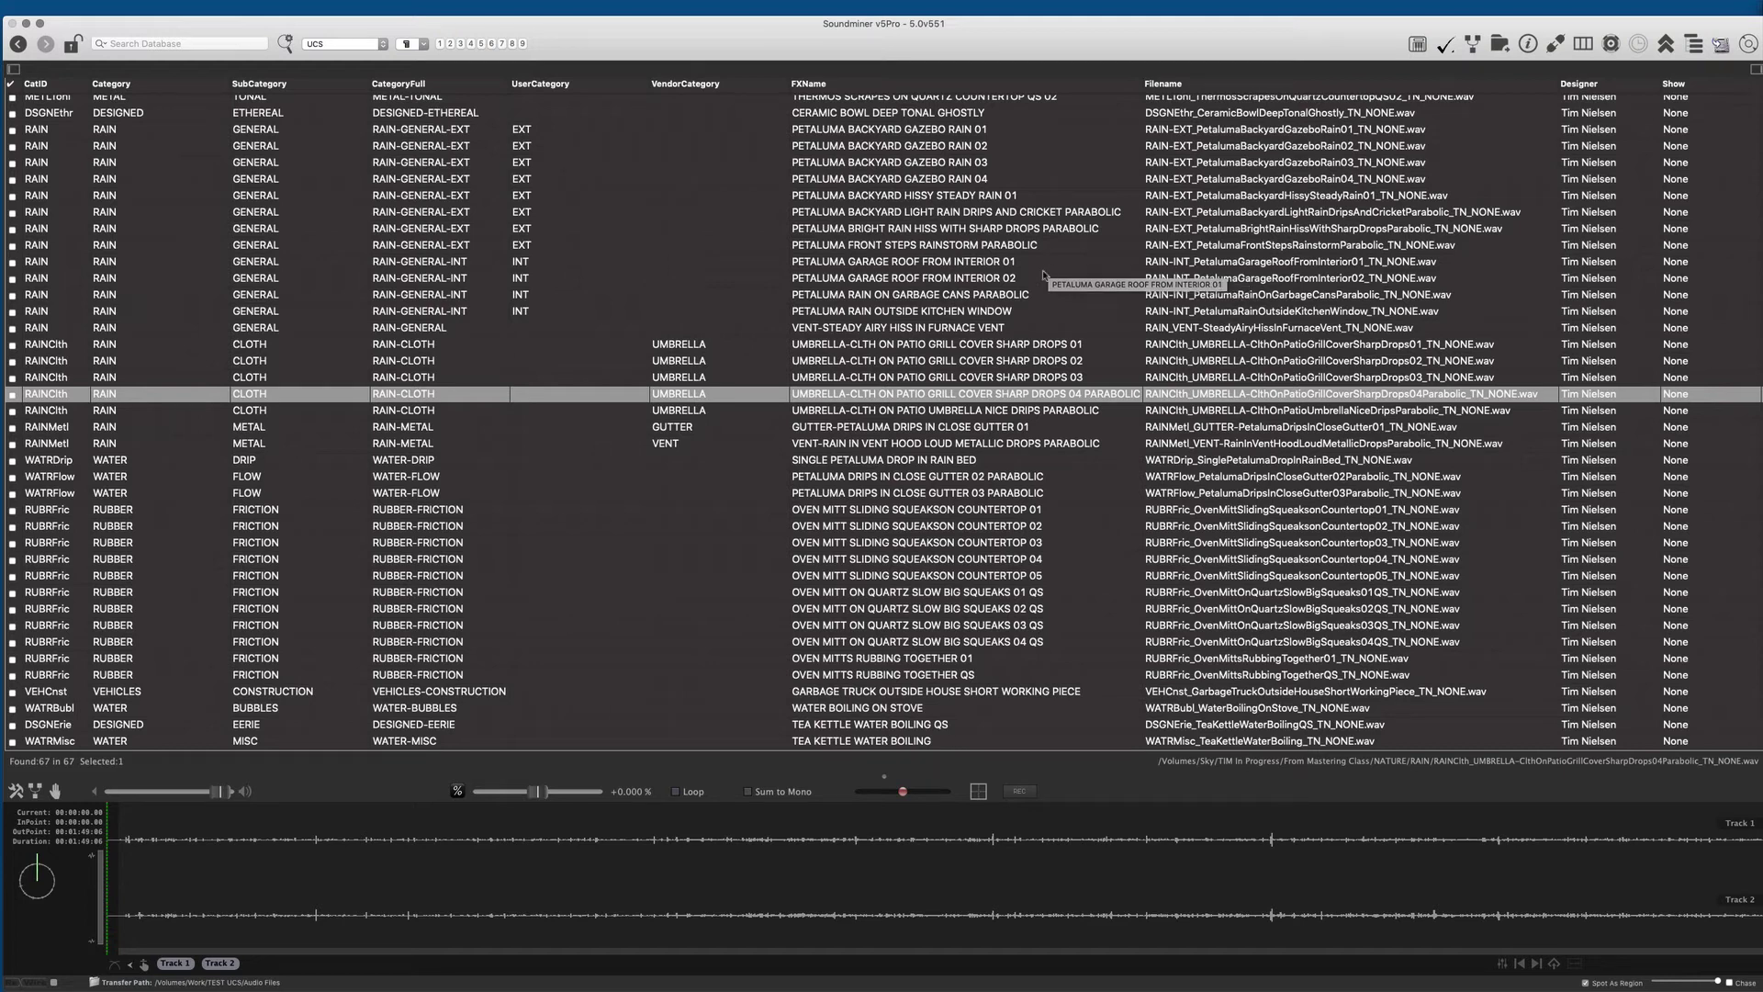
{"action": "type", "text": "dsgn"}
Filter to the three dsgn files, select them, and AutoExpand their CatIDs with Cmd+G
{"action": "key", "text": "Return"}
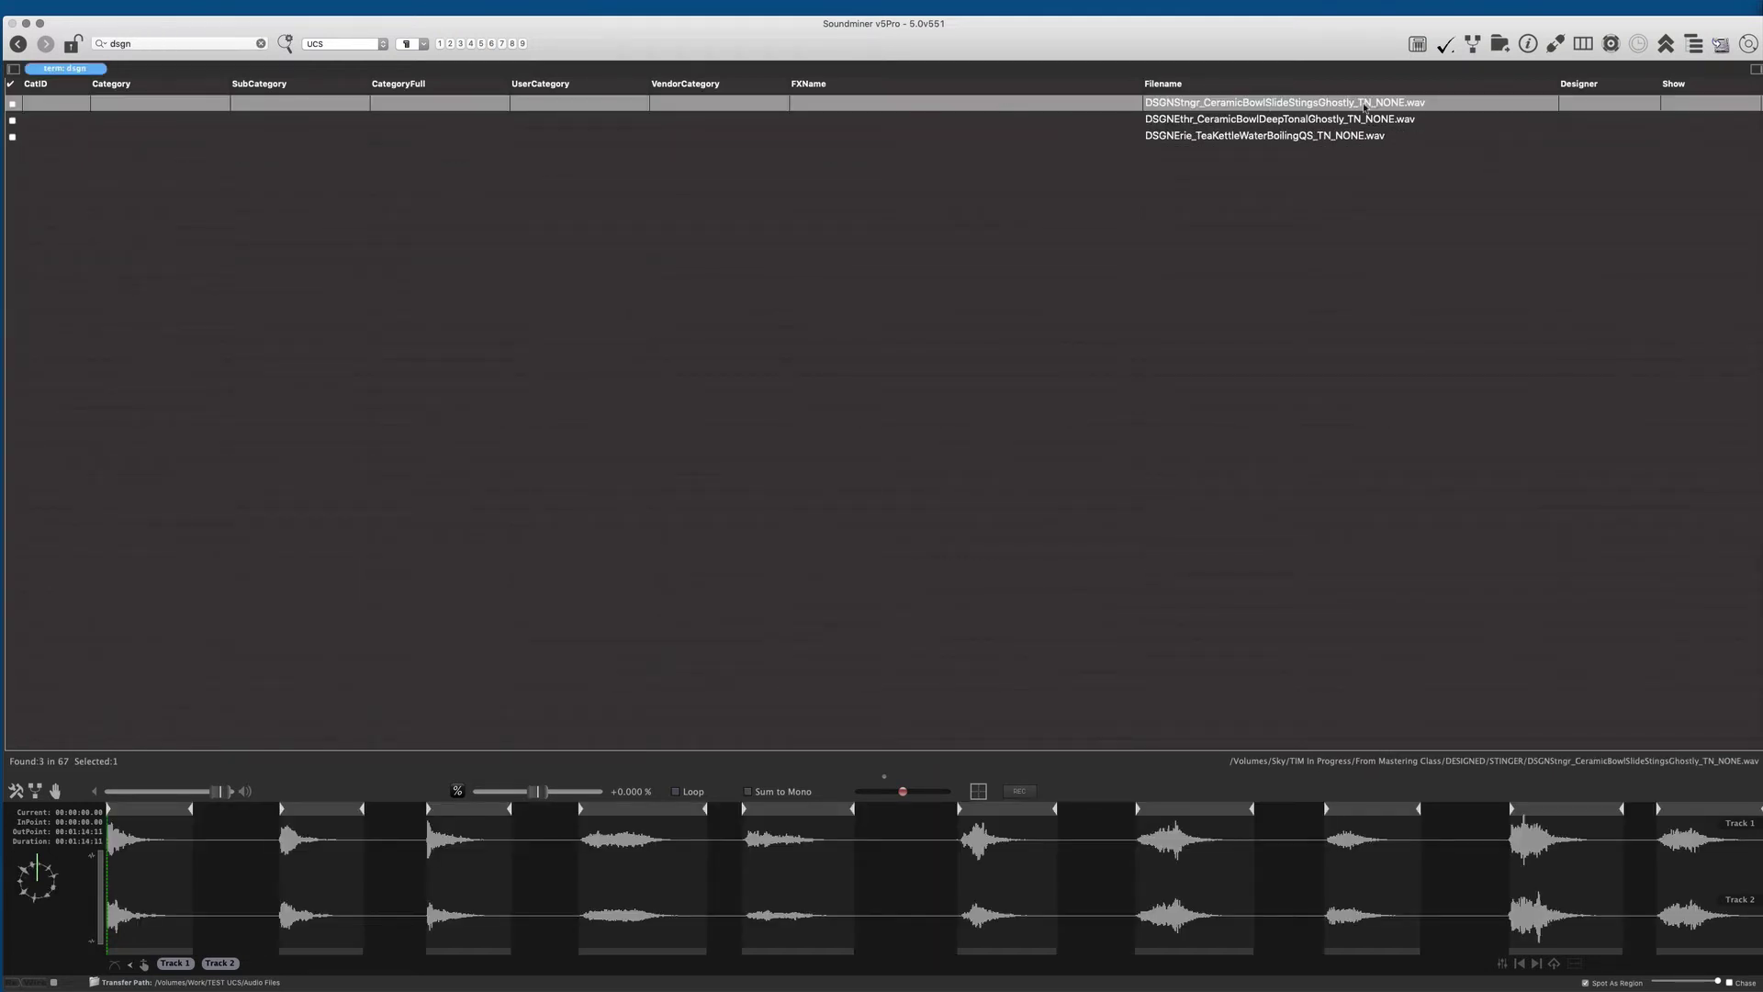
{"action": "left_click", "coordinate": [1260, 135], "text": "shift"}
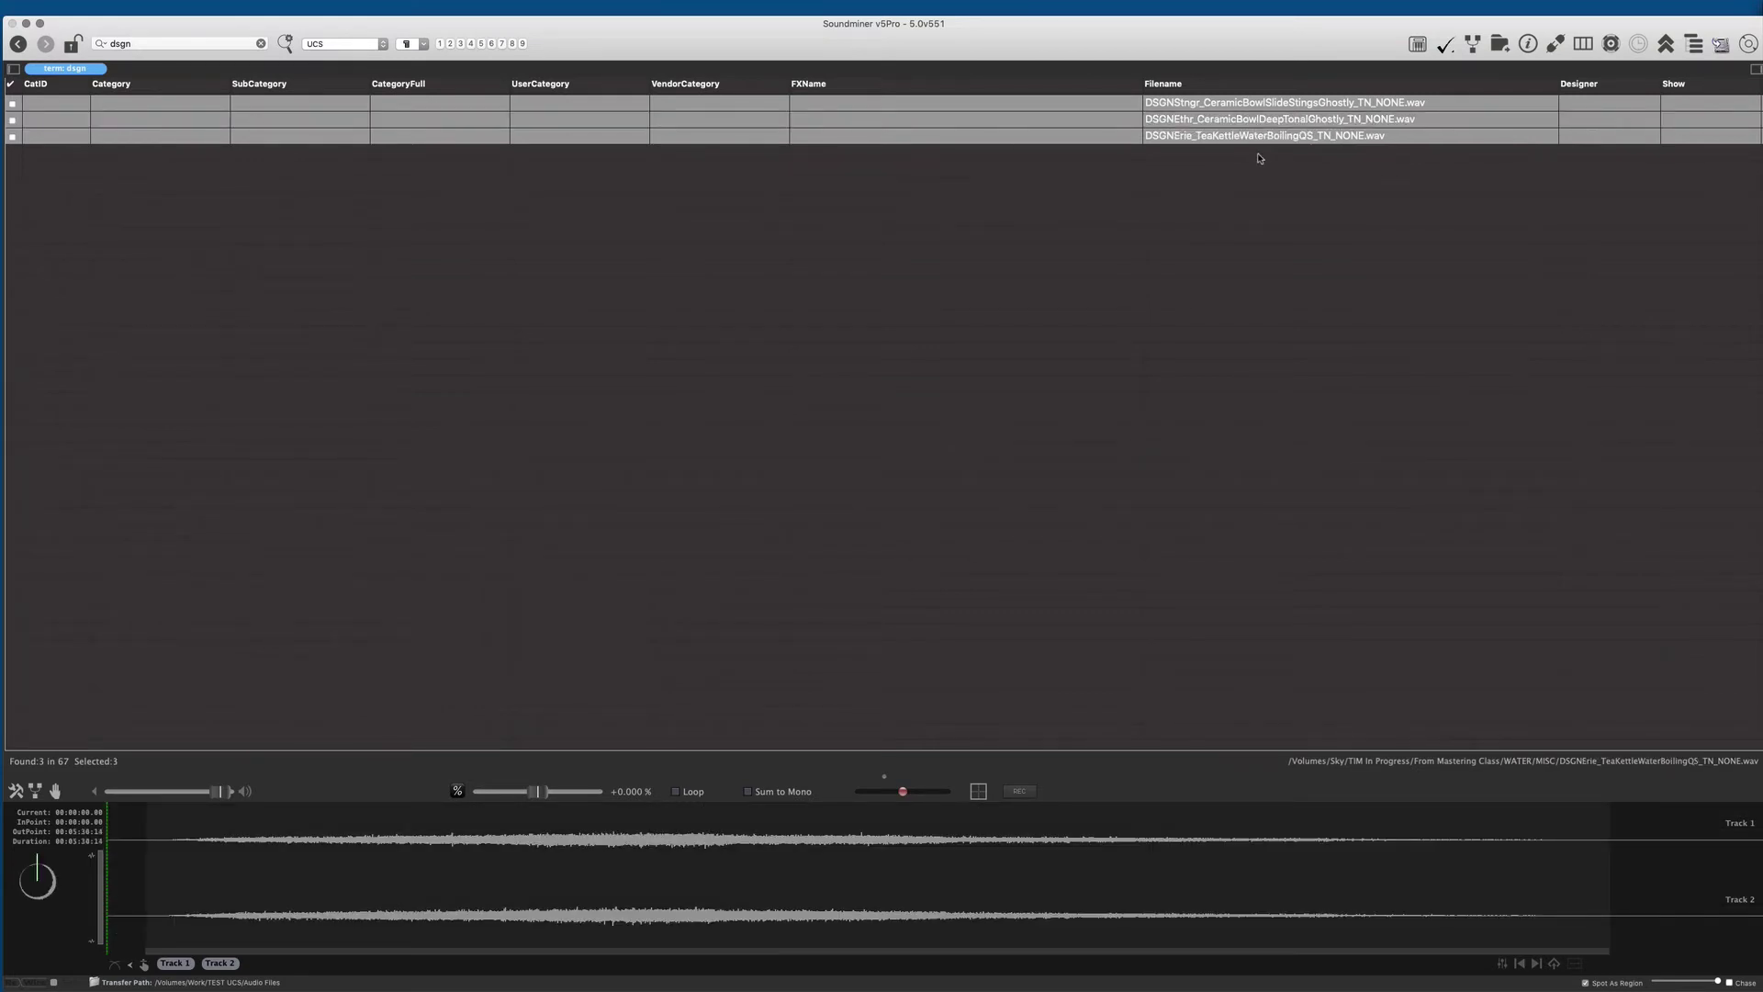
{"action": "key", "text": "super+g"}
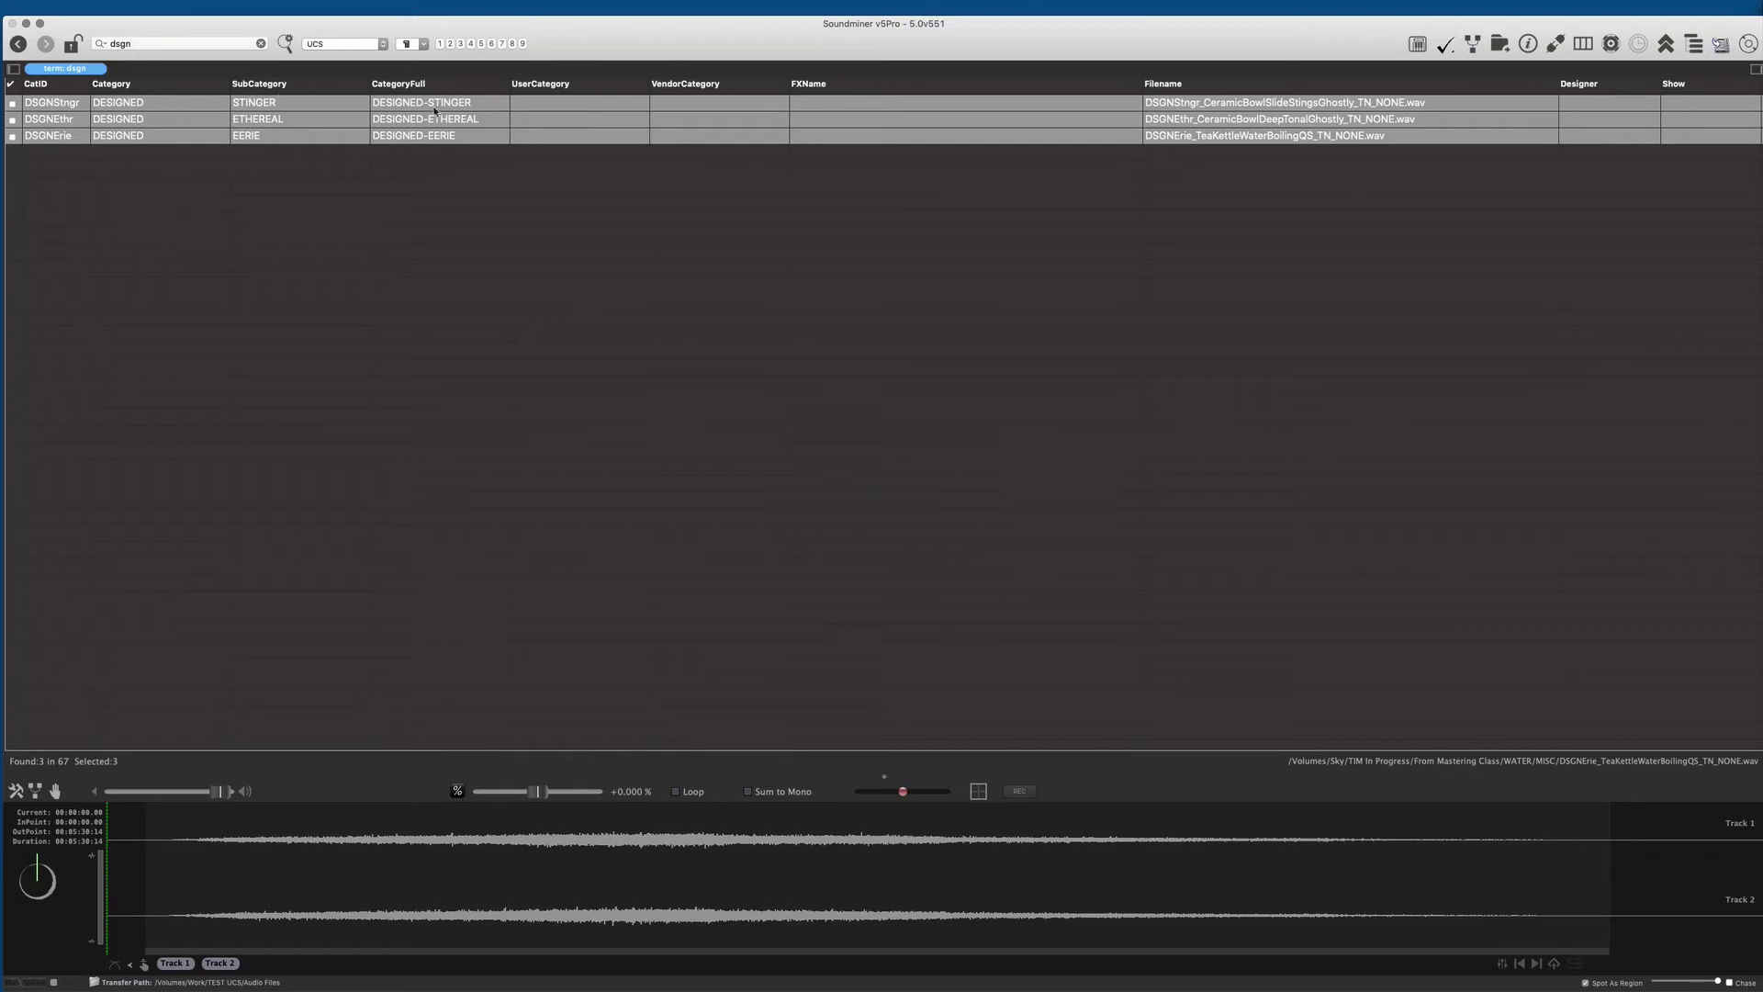
Clear the three files' category expansion and rename the first file to begin with DESGNStngr
{"action": "key", "text": "Delete"}
{"action": "double_click", "coordinate": [1198, 117]}
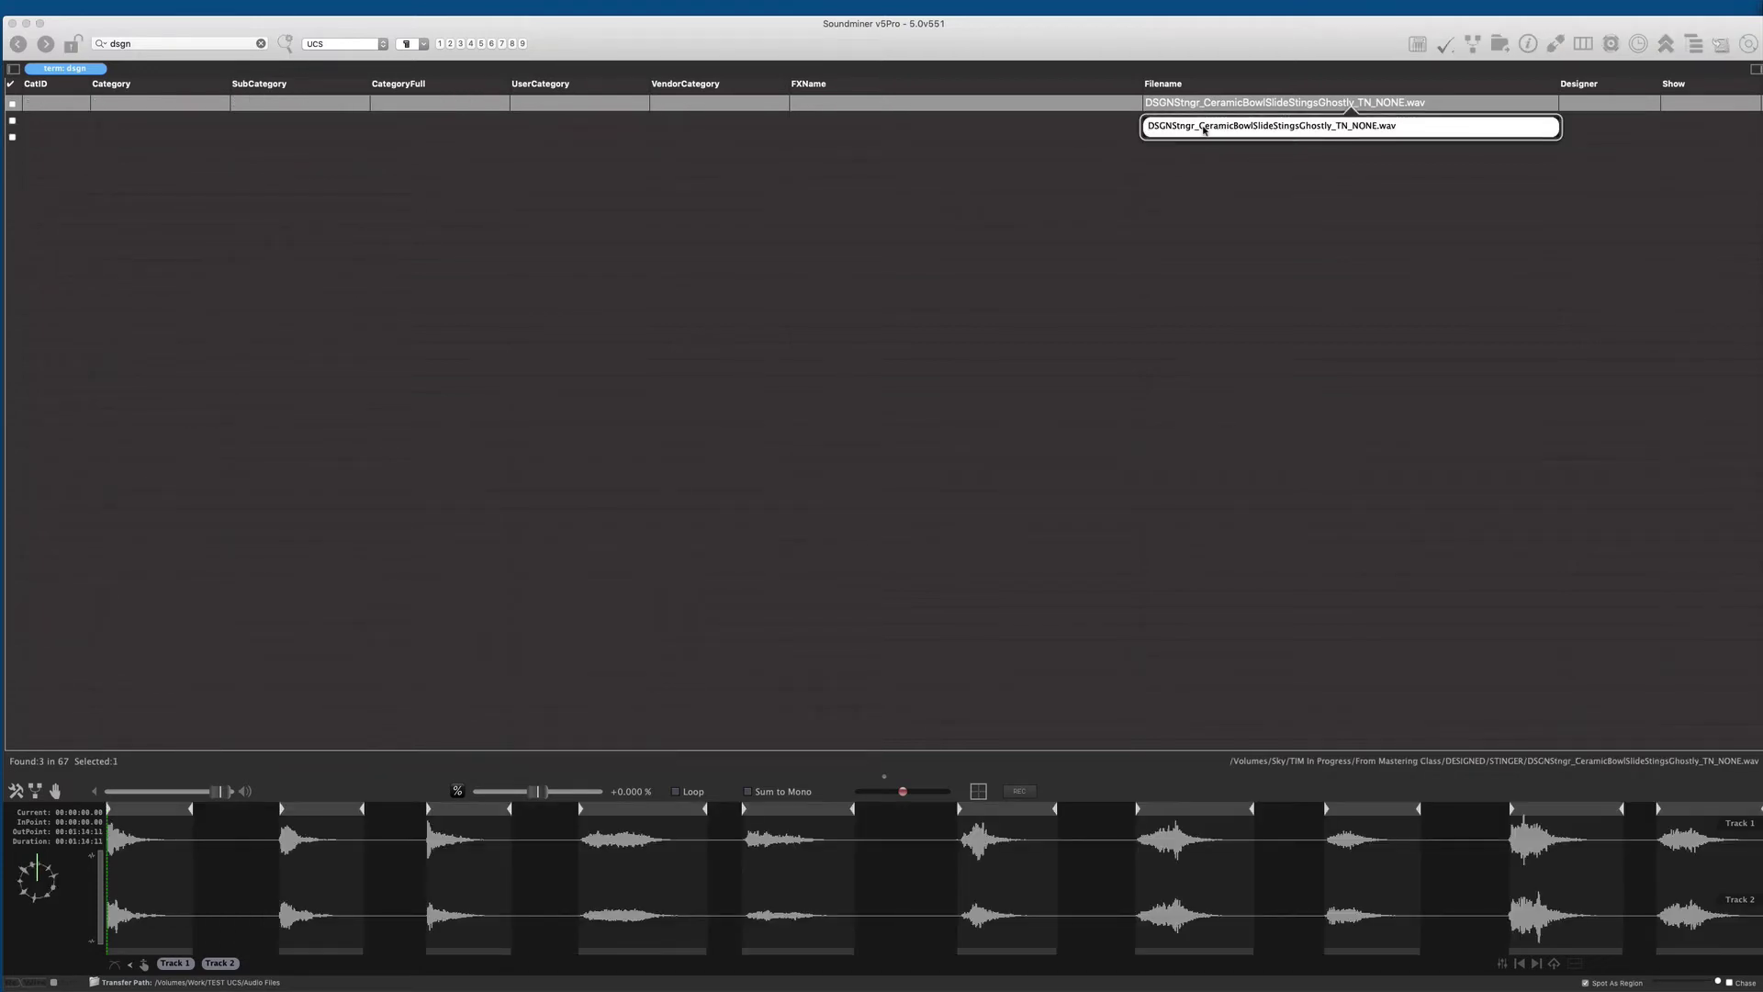
{"action": "type", "text": "E"}
{"action": "key", "text": "Return"}
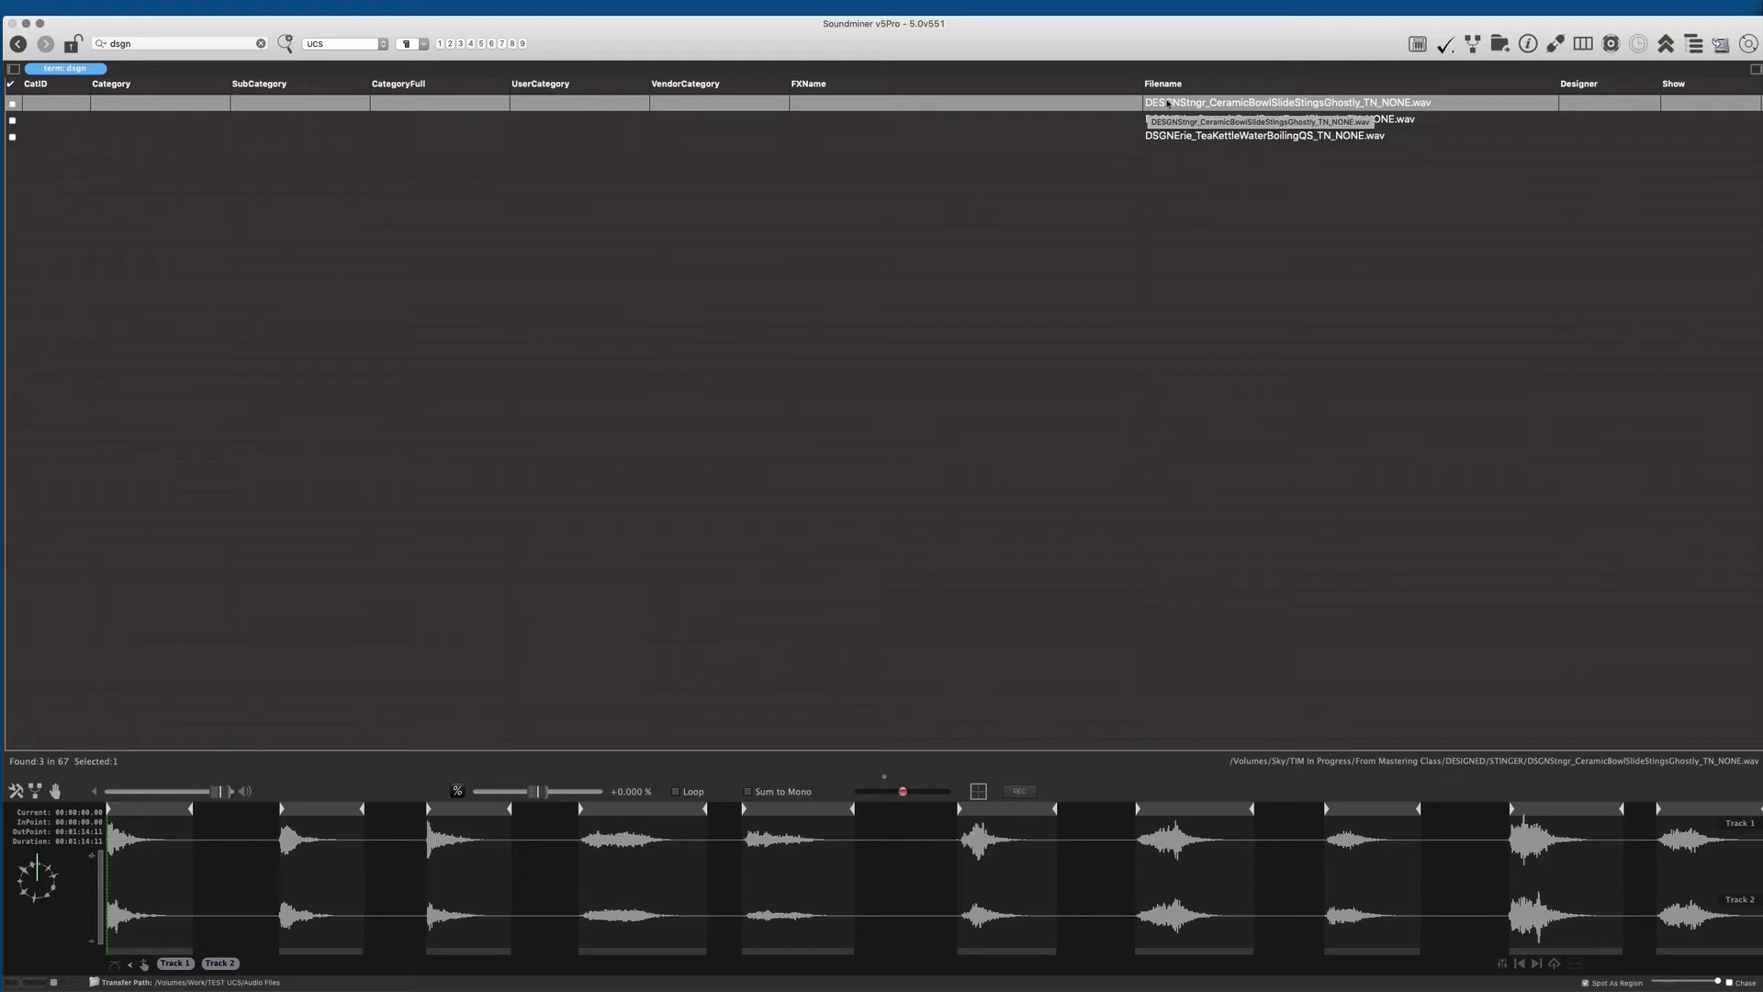
Run AutoExpand CatID From Filename on the misnamed file and dismiss the resulting error
{"action": "right_click", "coordinate": [1169, 101]}
{"action": "mouse_move", "coordinate": [1235, 193]}
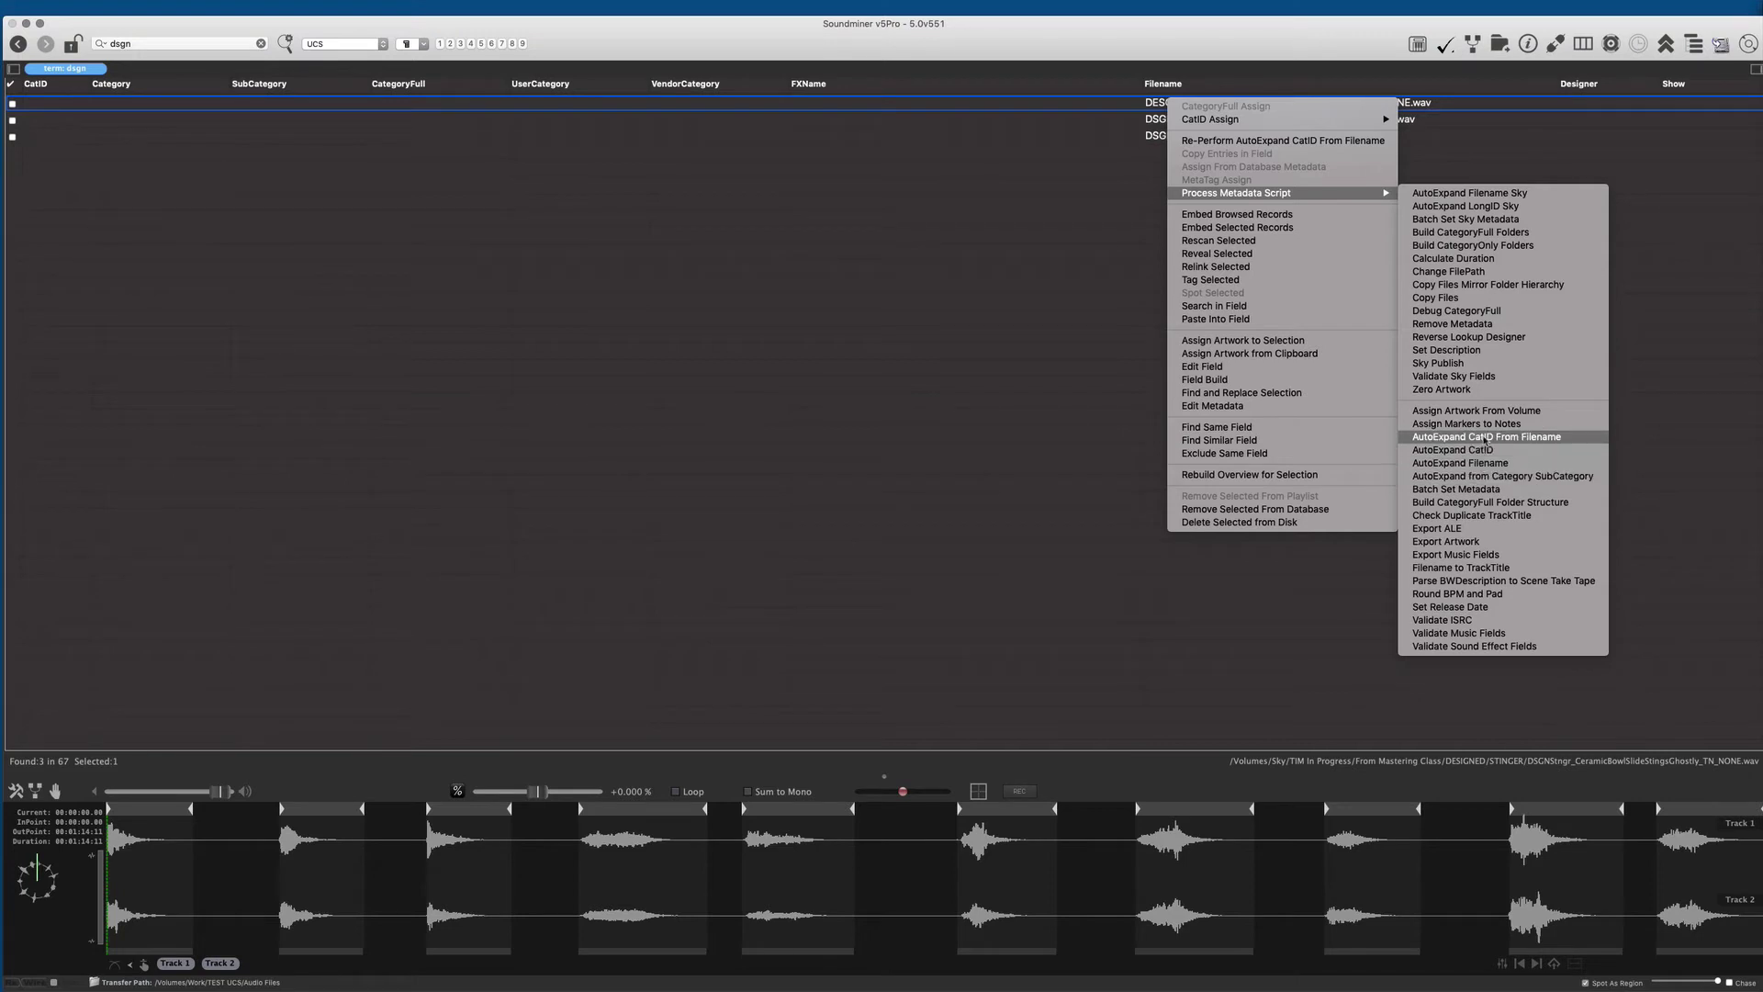
{"action": "left_click", "coordinate": [1485, 437]}
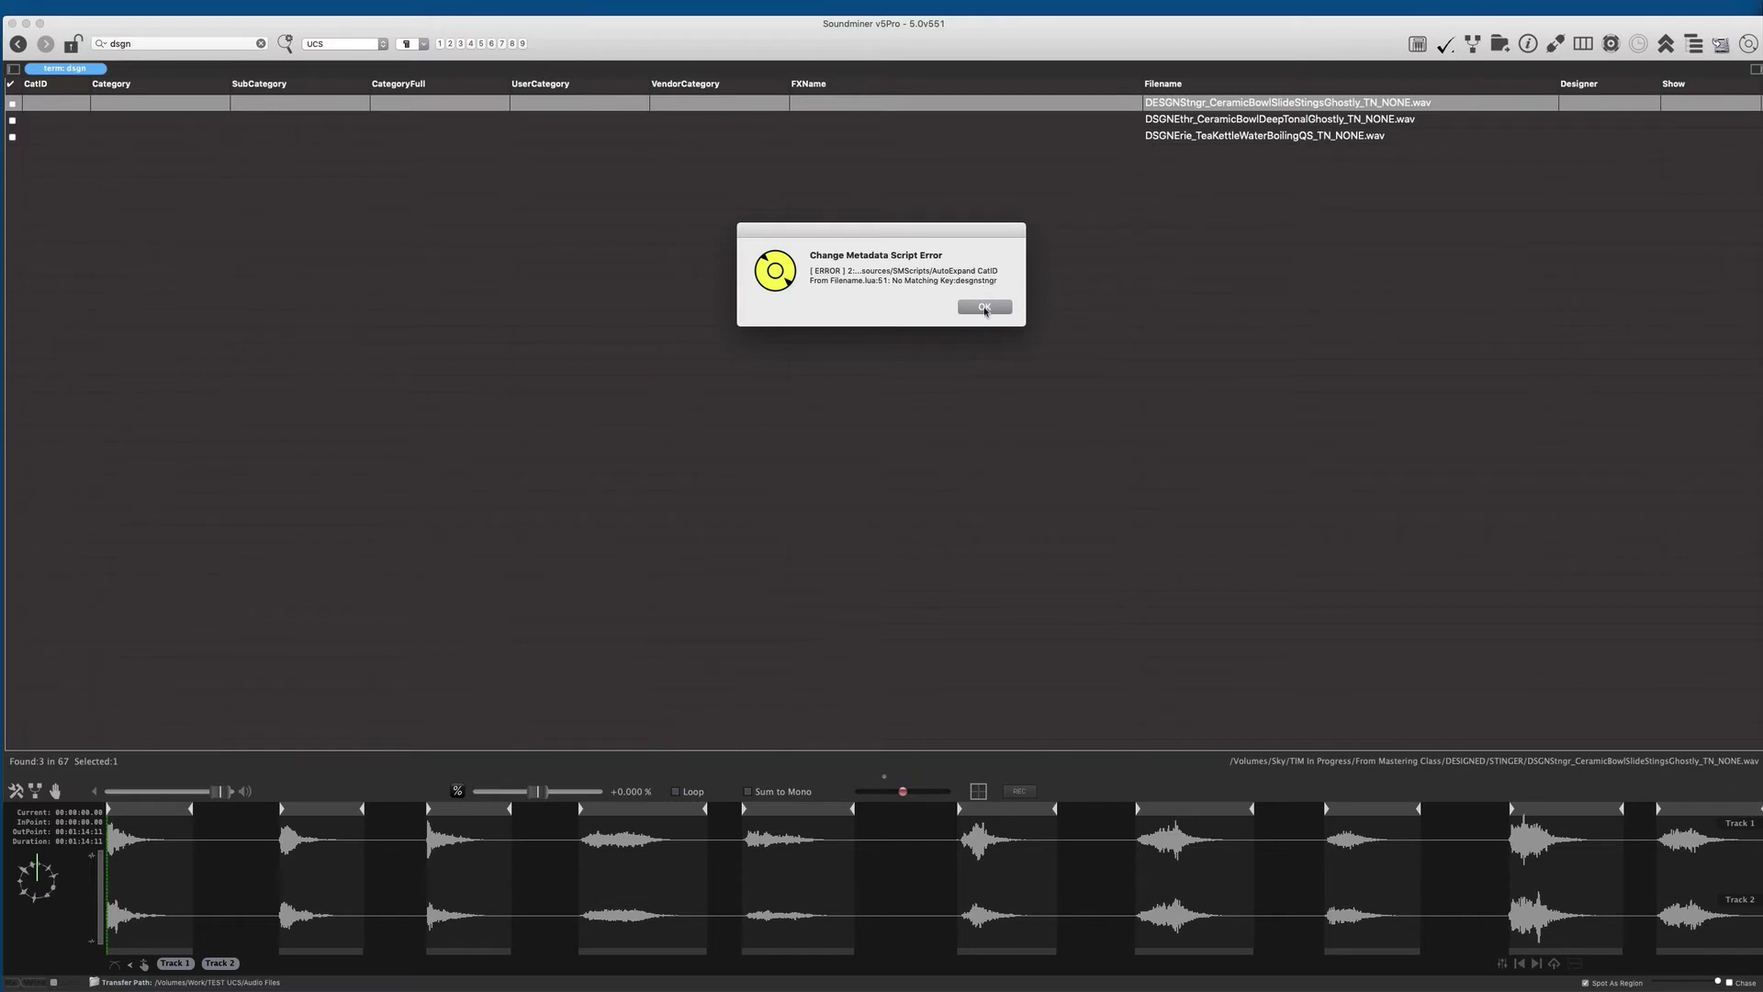
{"action": "left_click", "coordinate": [985, 310]}
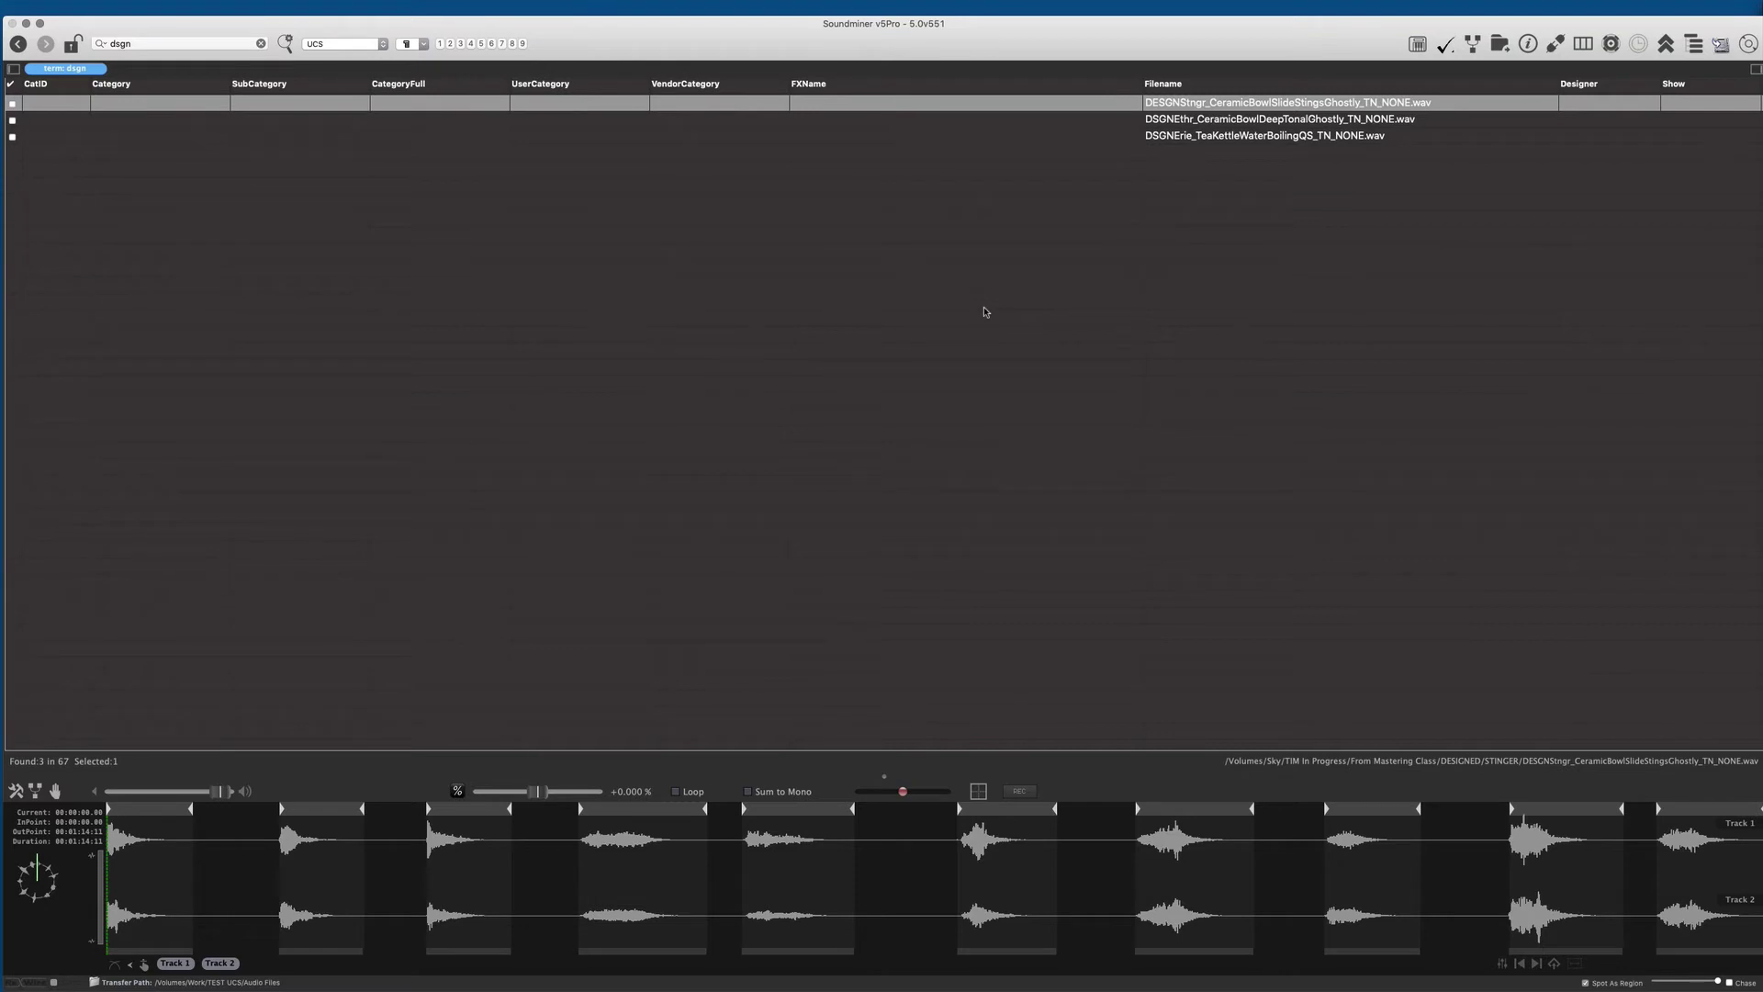
Restore the first filename to DSGNStngr by removing the stray E, then select the three DSGN files
{"action": "key", "text": "Return"}
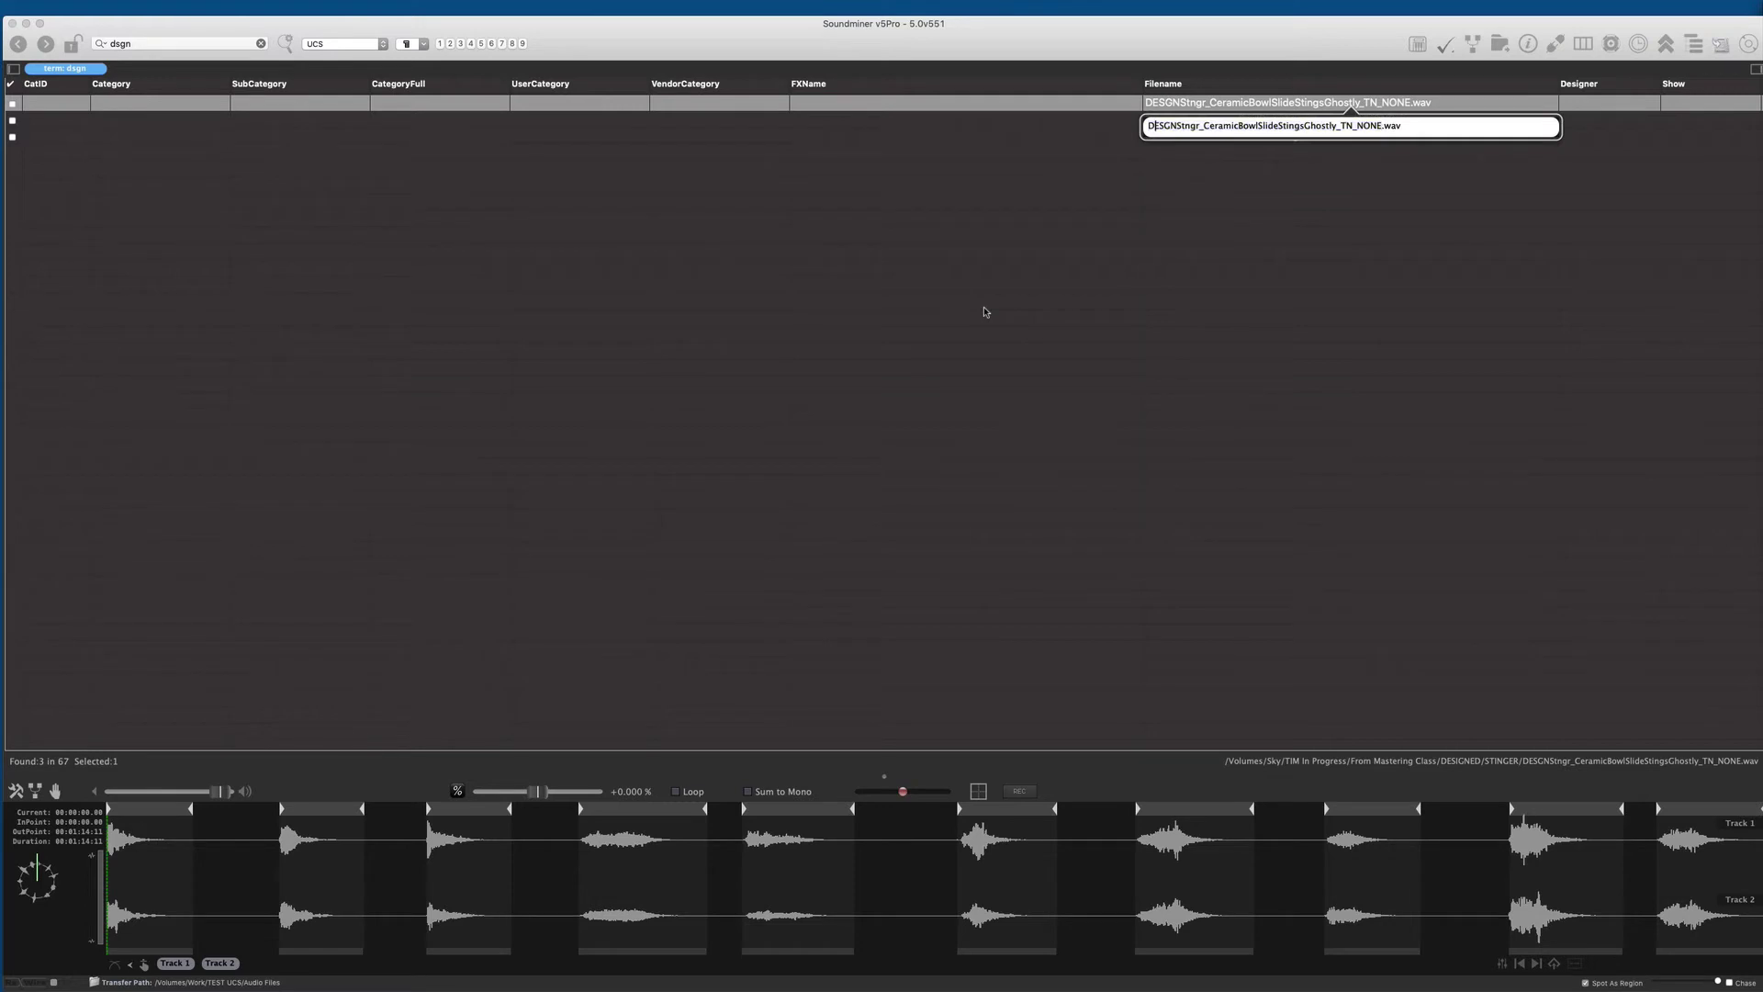
{"action": "key", "text": "Right"}
{"action": "key", "text": "BackSpace"}
{"action": "key", "text": "Return"}
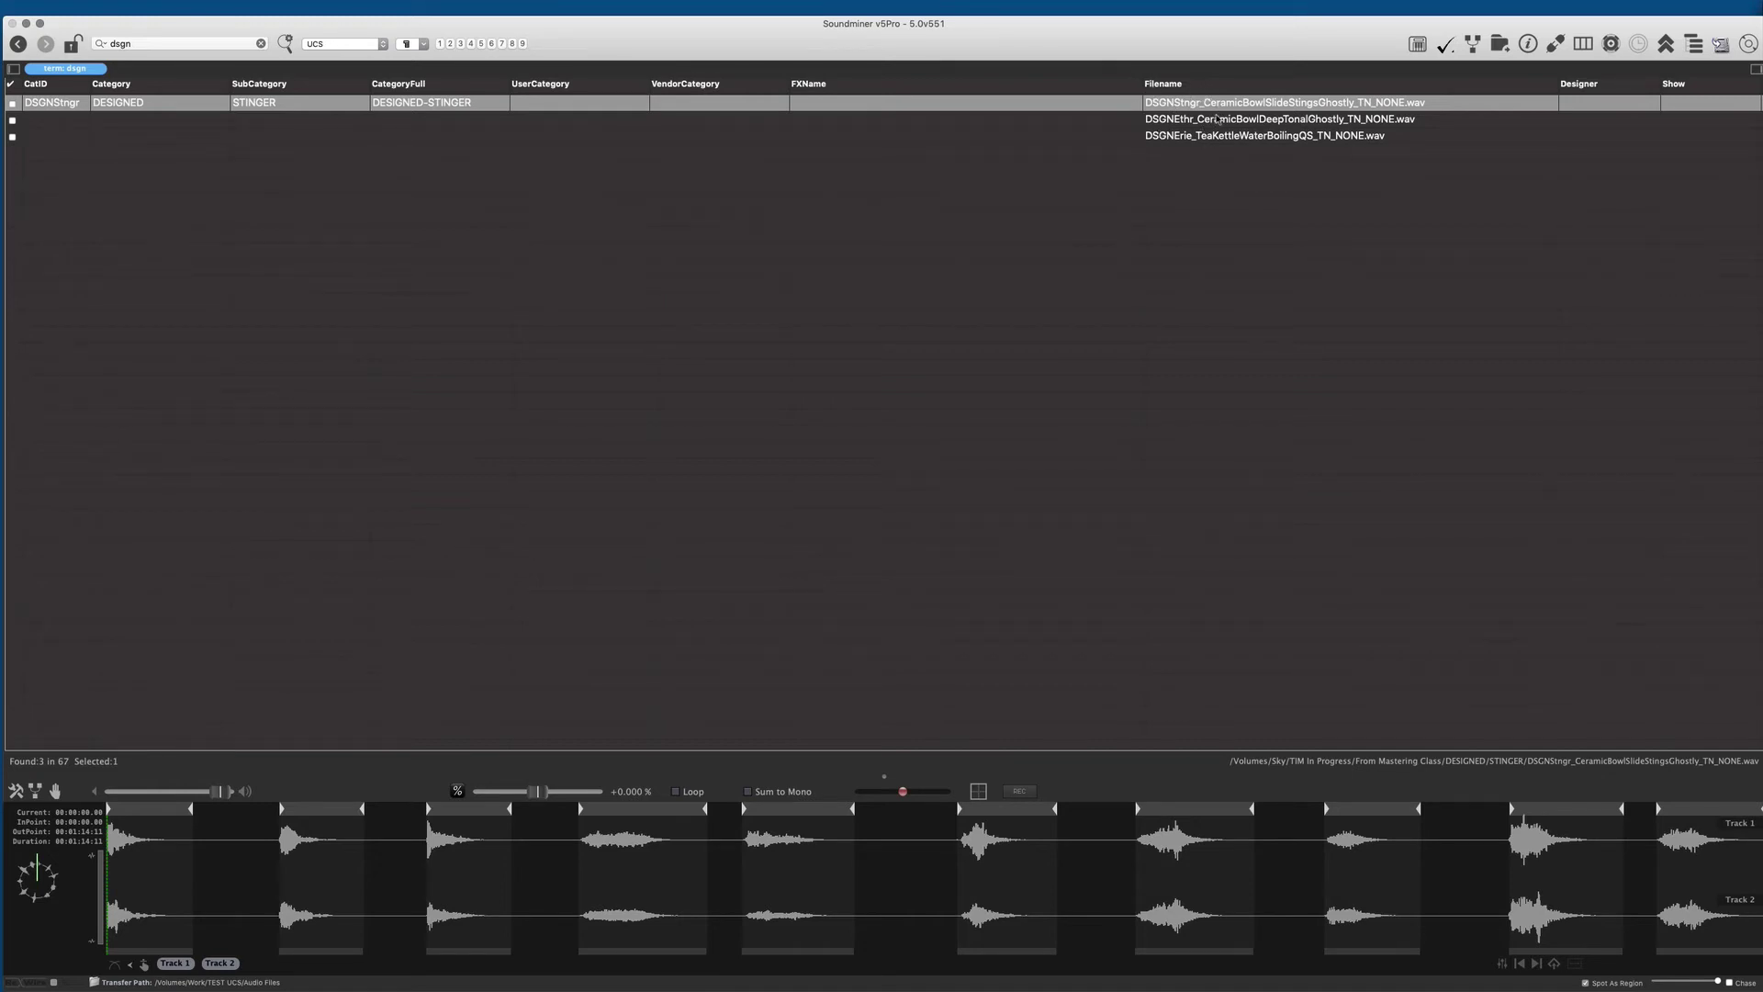
{"action": "left_click_drag", "start_coordinate": [1218, 118], "coordinate": [1219, 137]}
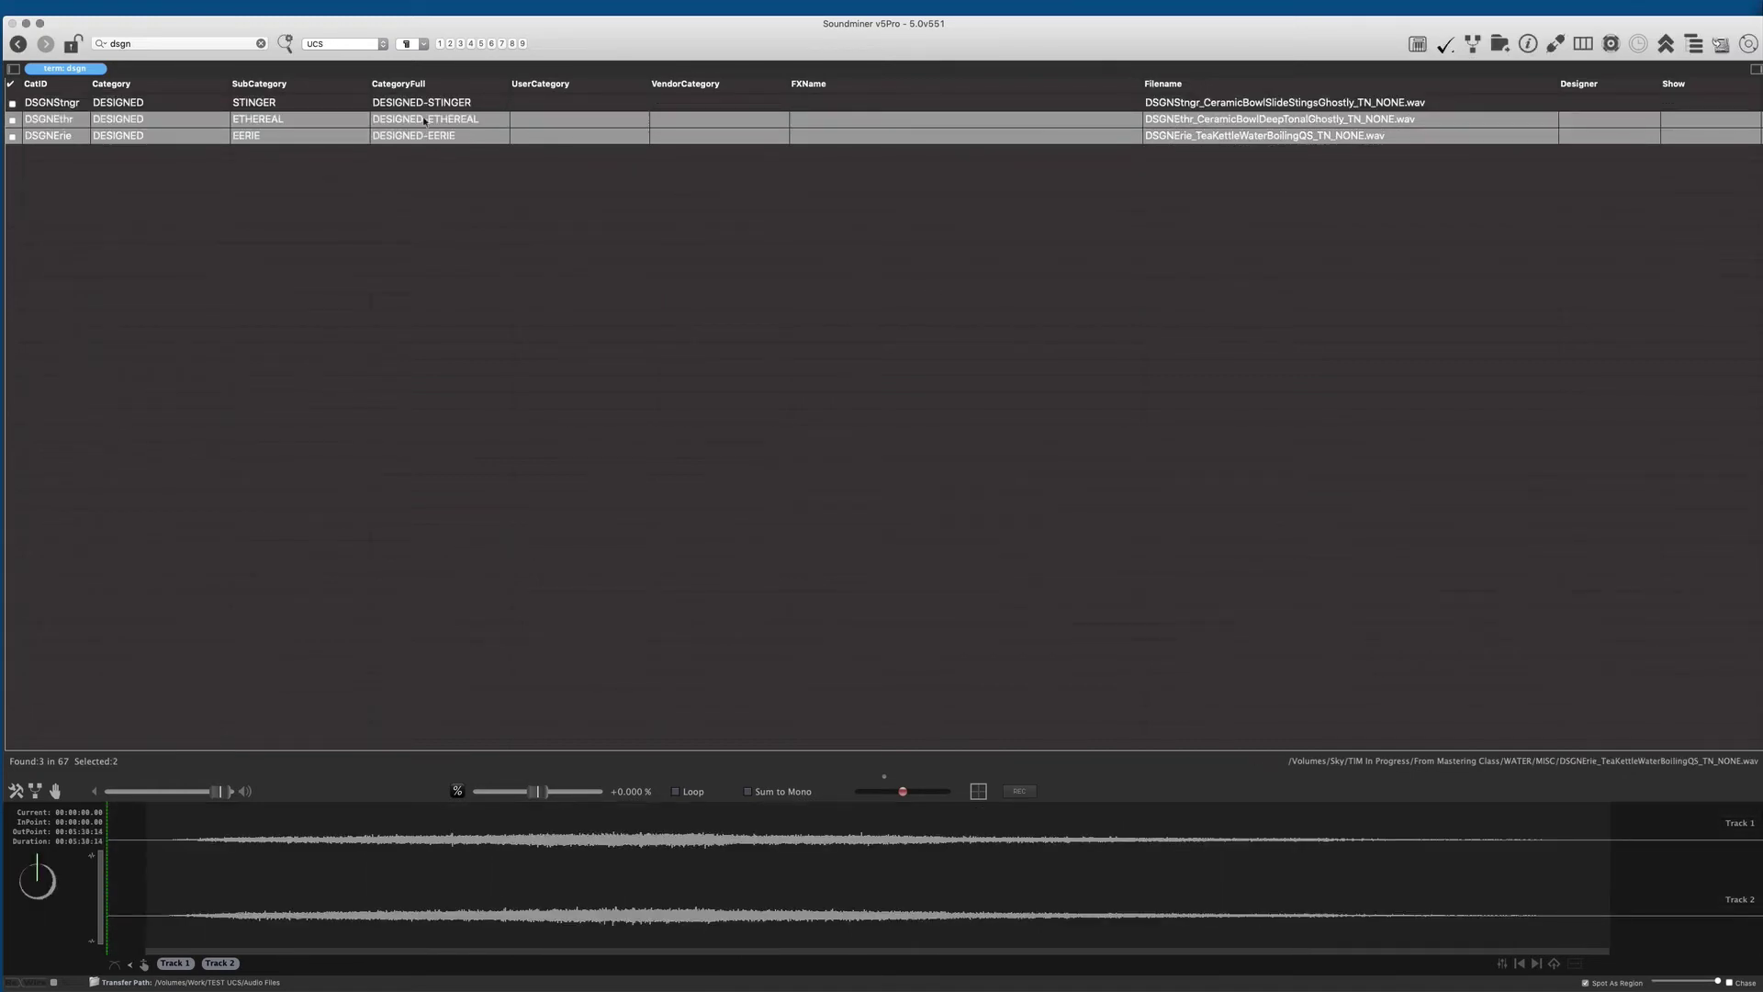
{"action": "left_click", "coordinate": [314, 109]}
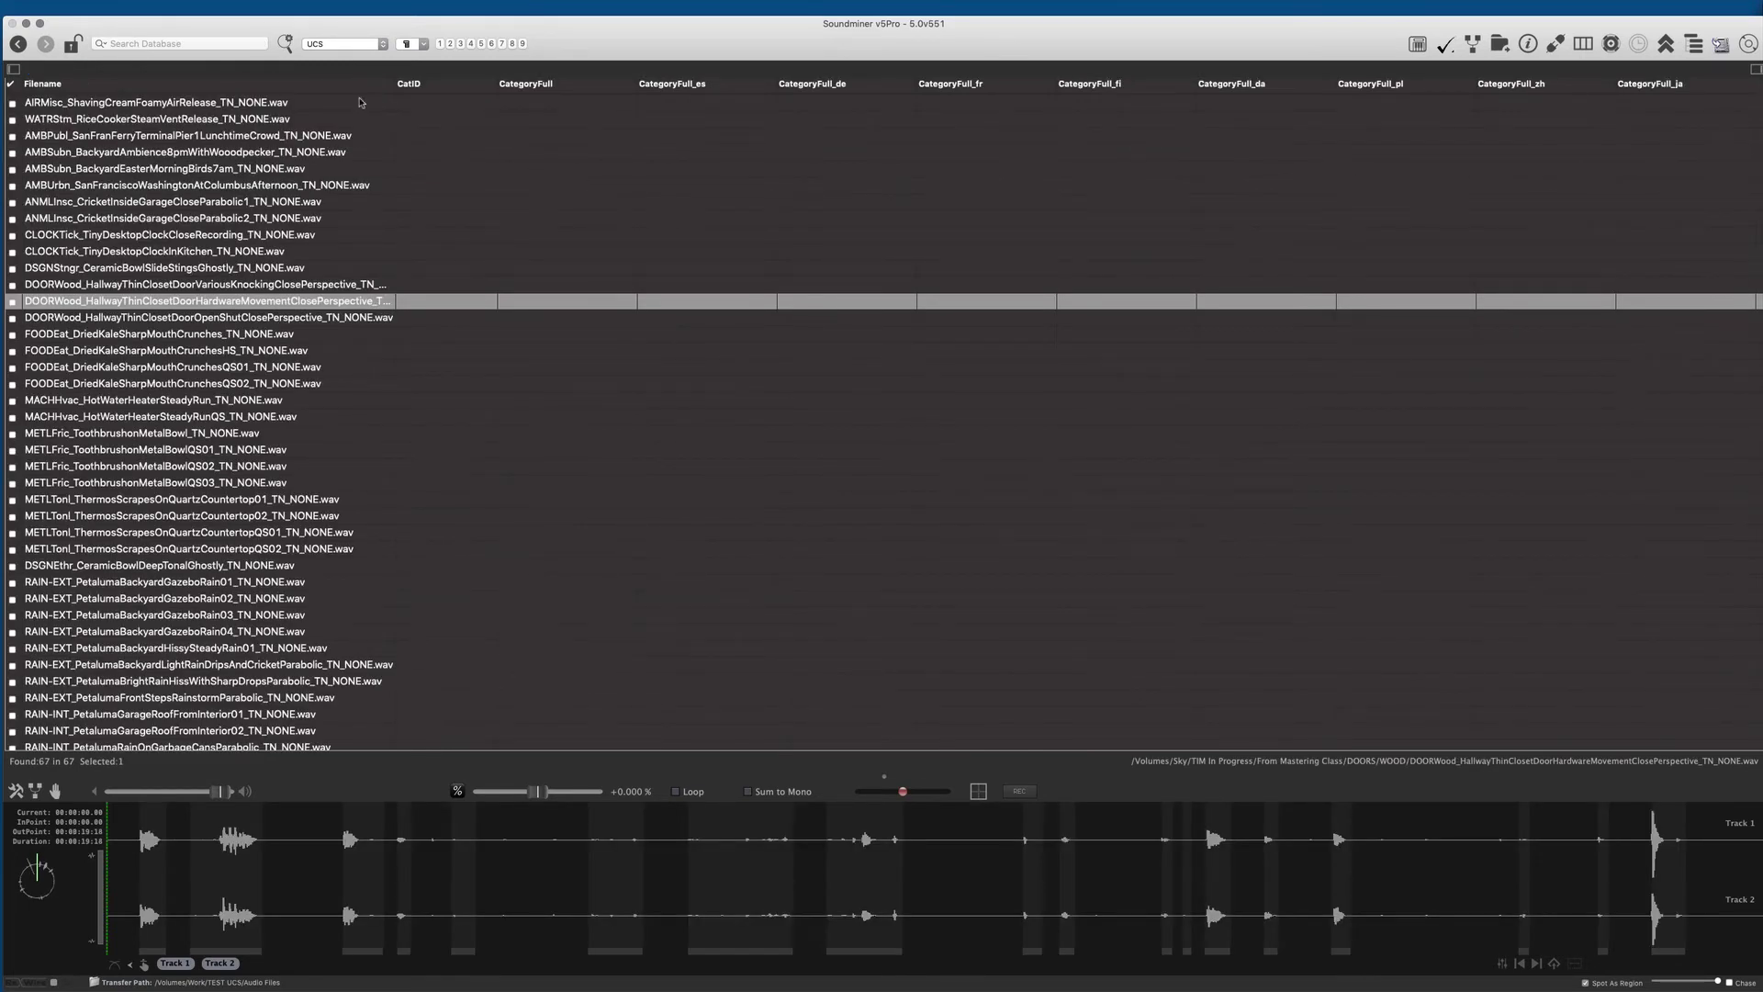
{"action": "left_click", "coordinate": [359, 101]}
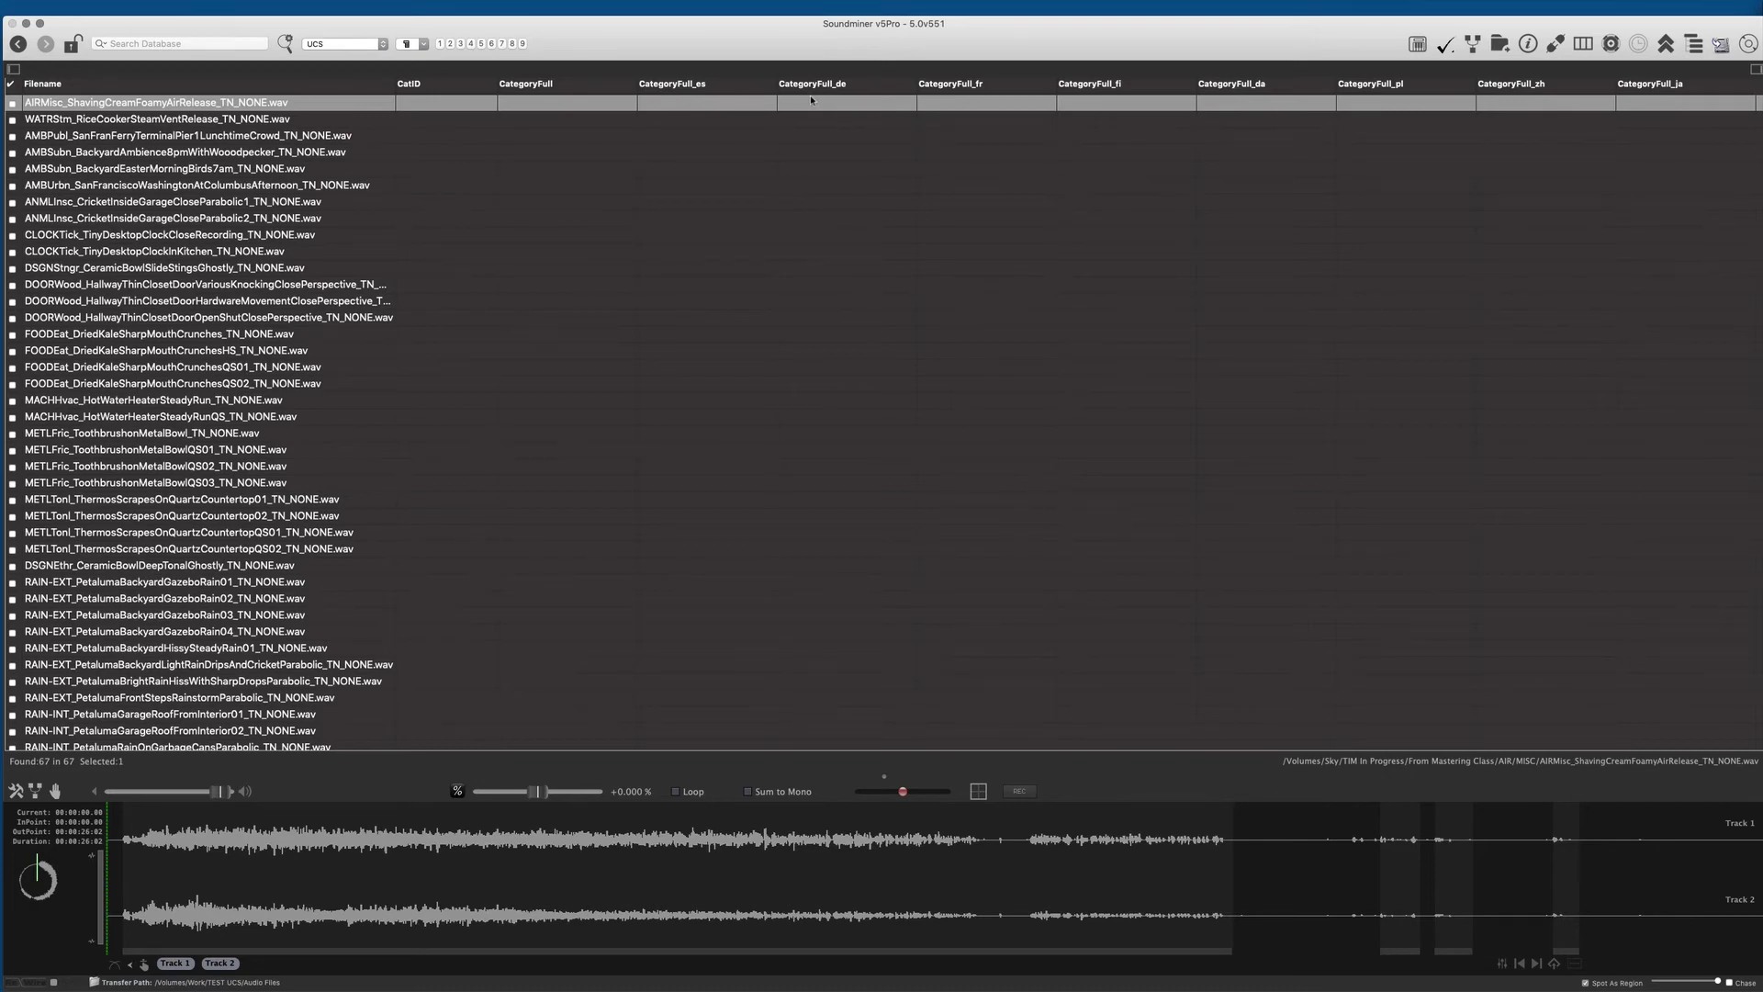
{"action": "scroll", "coordinate": [833, 95], "scroll_direction": "right", "scroll_amount": 5}
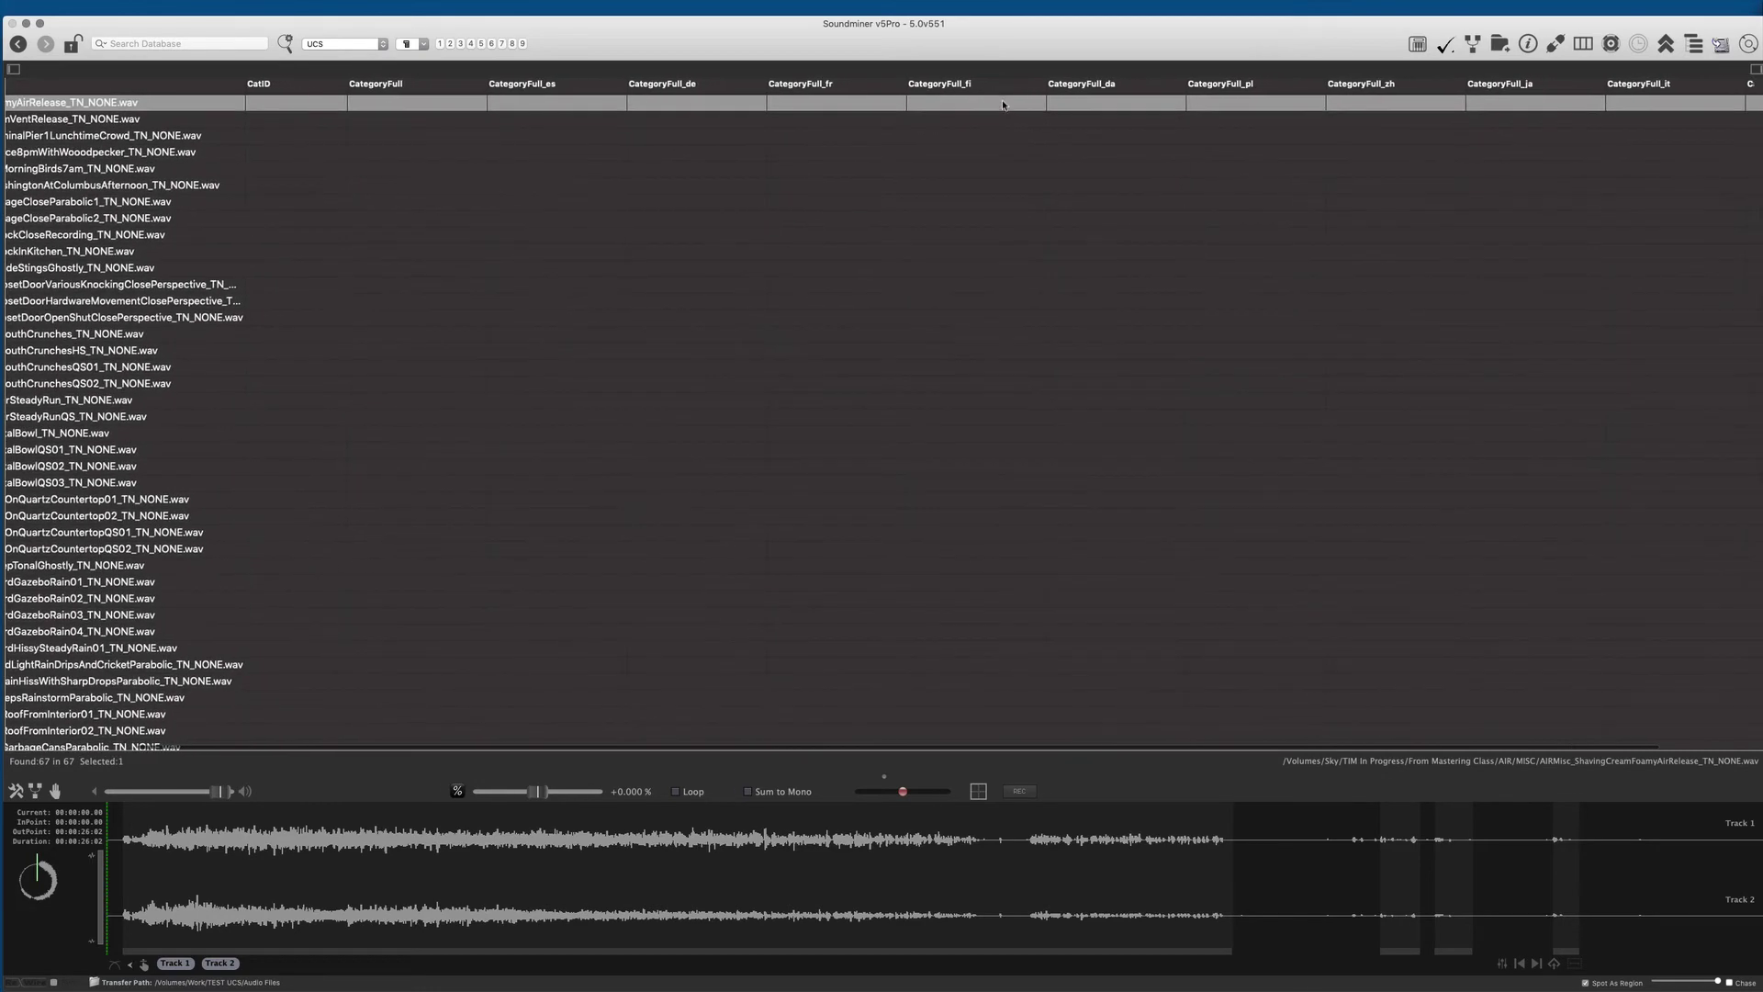
{"action": "scroll", "coordinate": [1004, 101], "scroll_direction": "right", "scroll_amount": 2}
{"action": "scroll", "coordinate": [1075, 97], "scroll_direction": "right", "scroll_amount": 1}
{"action": "scroll", "coordinate": [1309, 93], "scroll_direction": "right", "scroll_amount": 1}
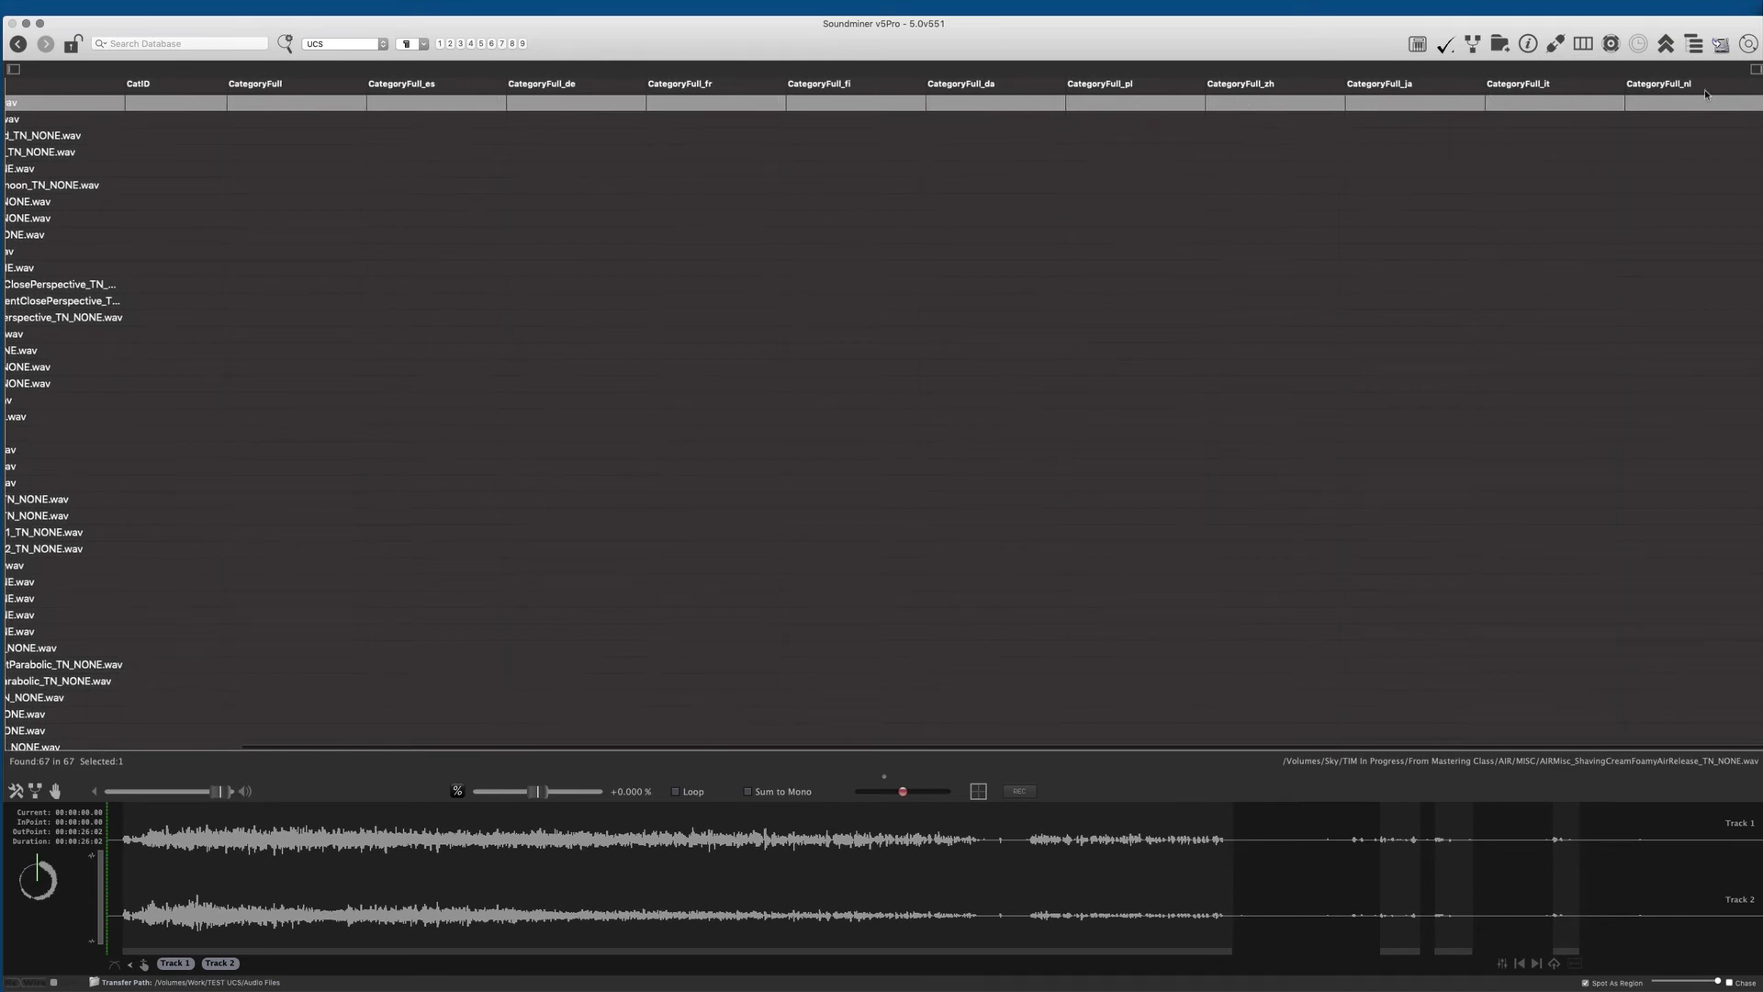
{"action": "scroll", "coordinate": [827, 345], "scroll_direction": "left", "scroll_amount": 3}
{"action": "scroll", "coordinate": [396, 115], "scroll_direction": "left", "scroll_amount": 6}
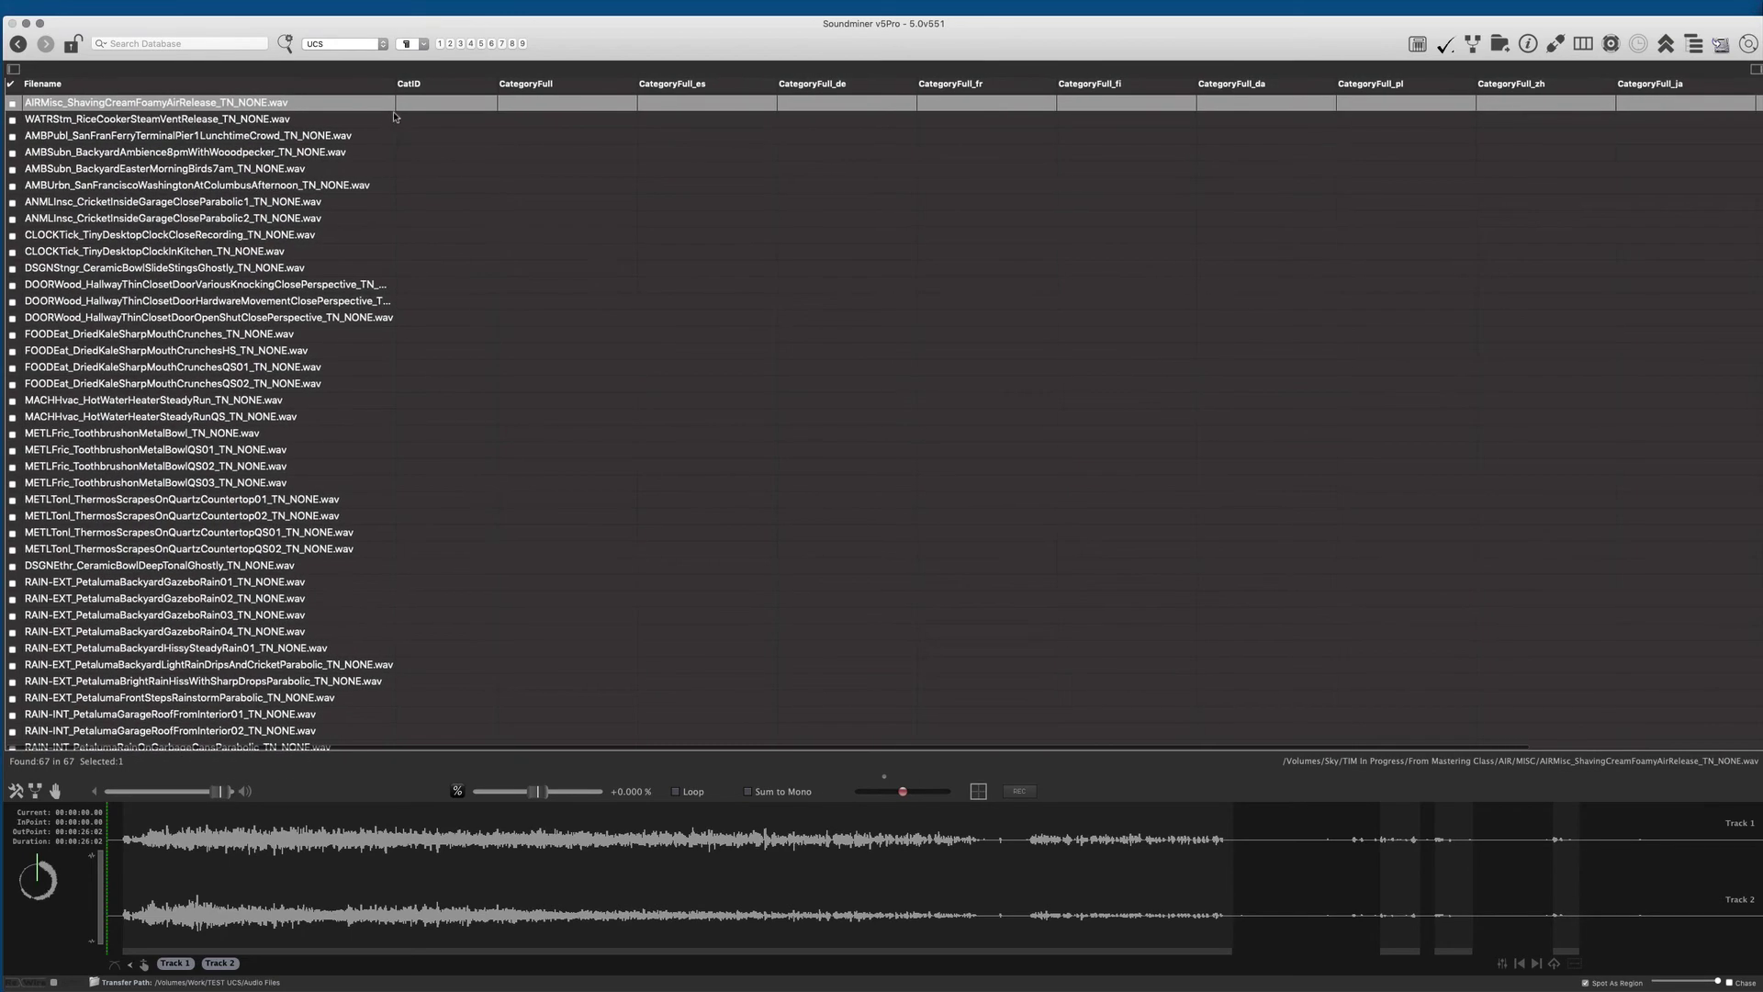
Assign CatID BOATMotr (BOATS-MOTORBOAT) to the first 17 files
{"action": "right_click", "coordinate": [428, 104]}
{"action": "mouse_move", "coordinate": [476, 122]}
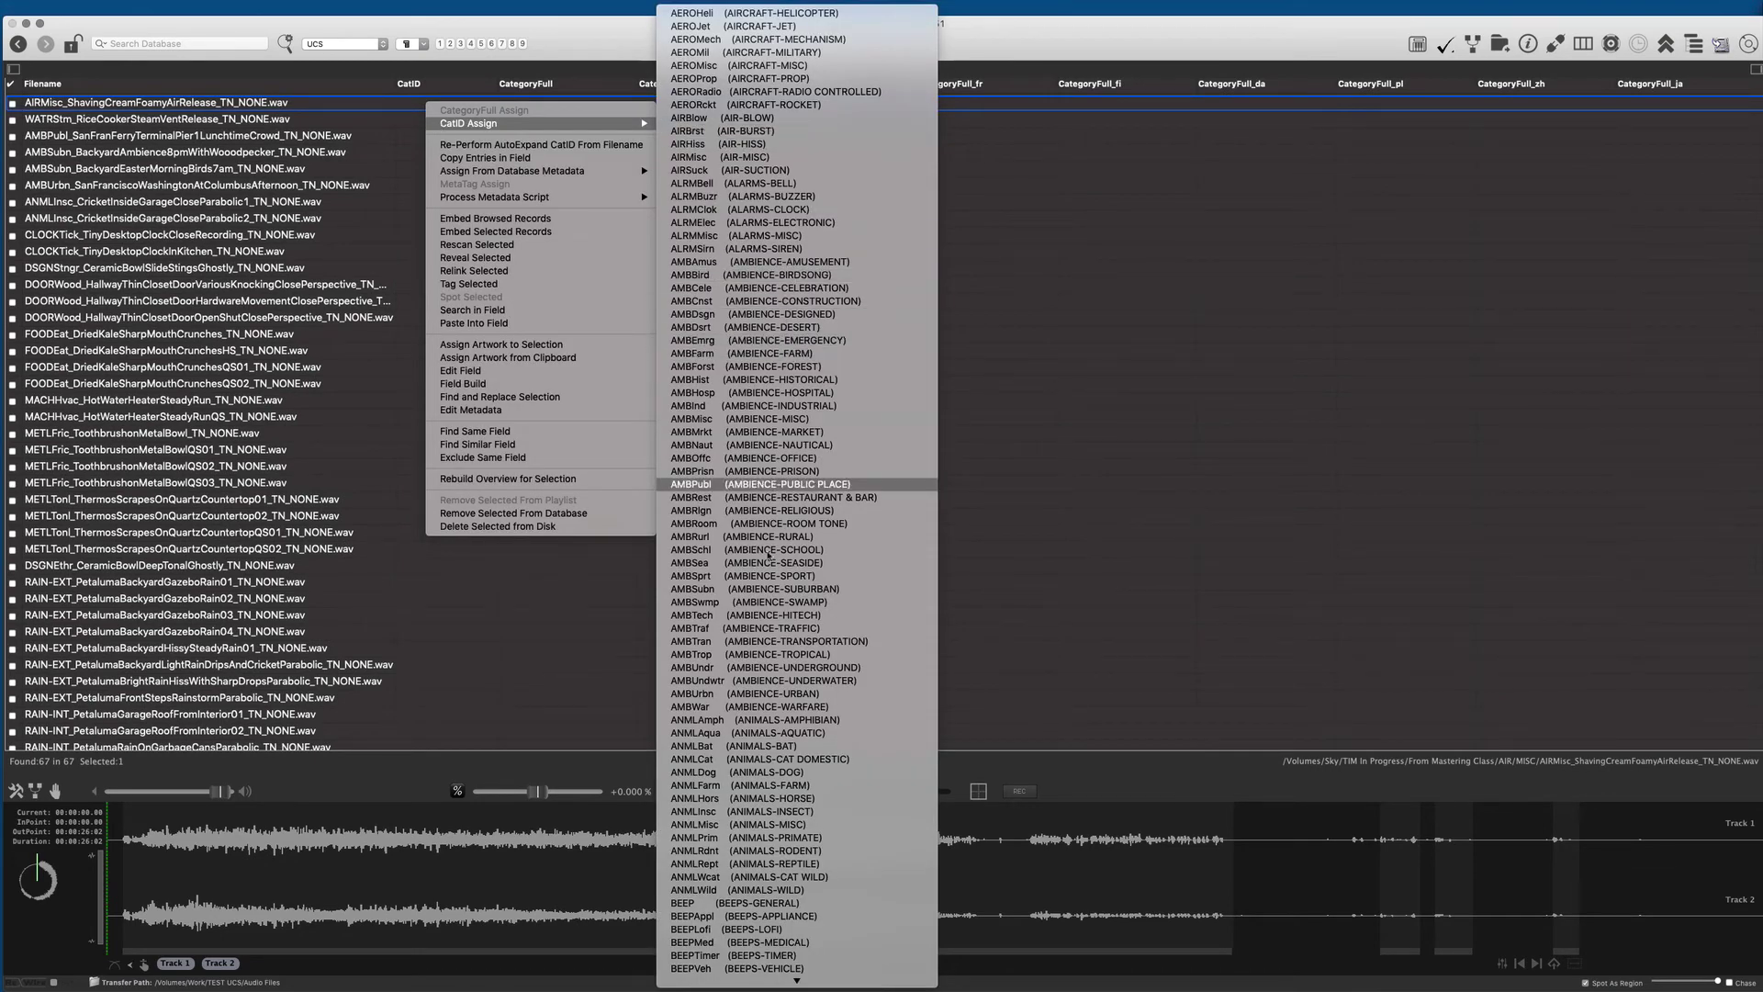
{"action": "key", "text": "Escape"}
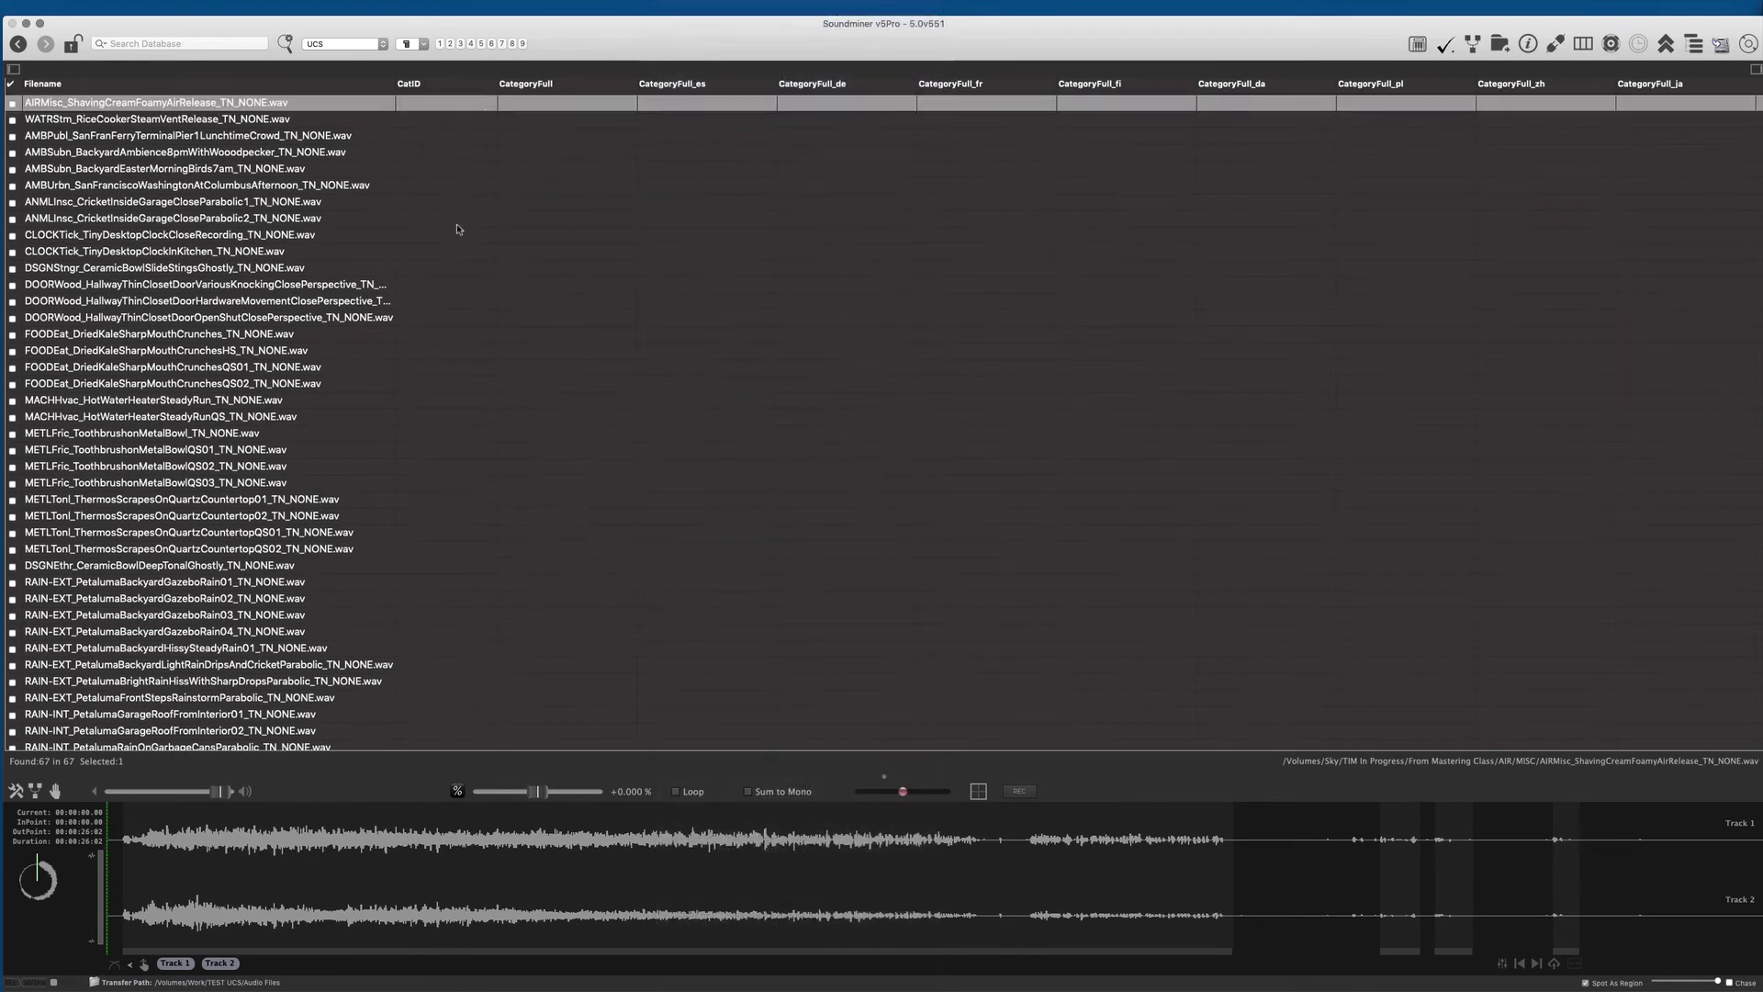
{"action": "left_click", "coordinate": [438, 370], "text": "shift"}
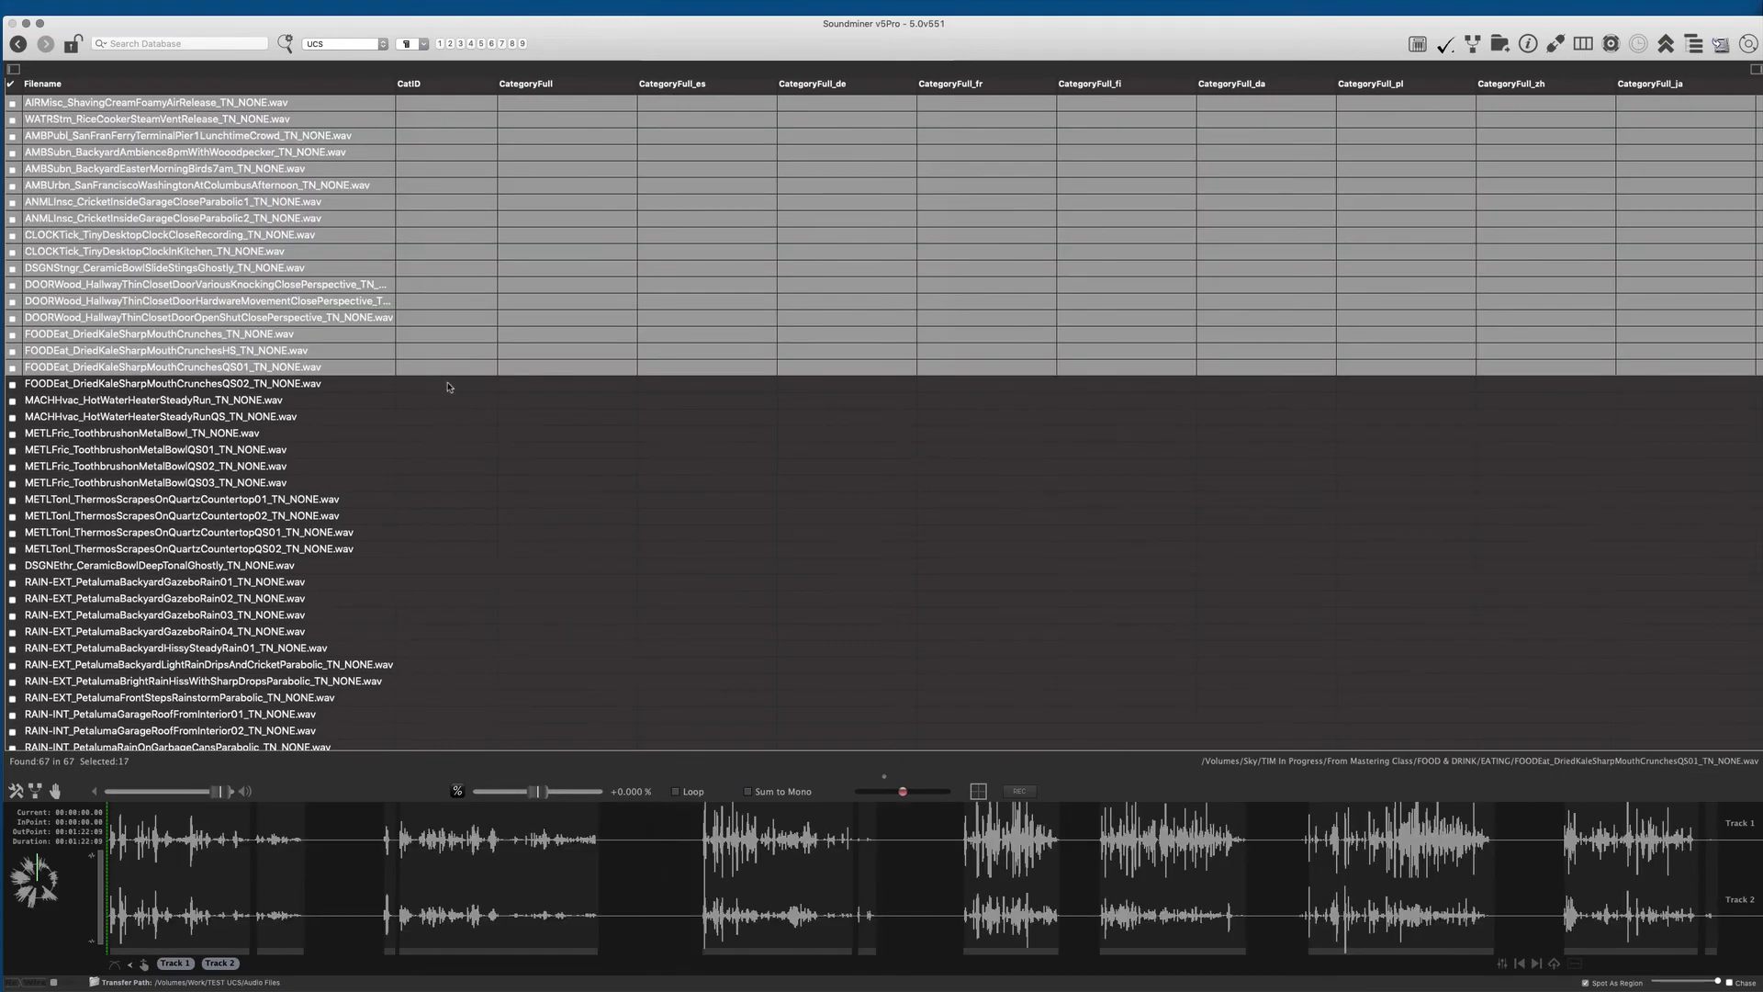
{"action": "right_click", "coordinate": [422, 101]}
{"action": "mouse_move", "coordinate": [537, 119]}
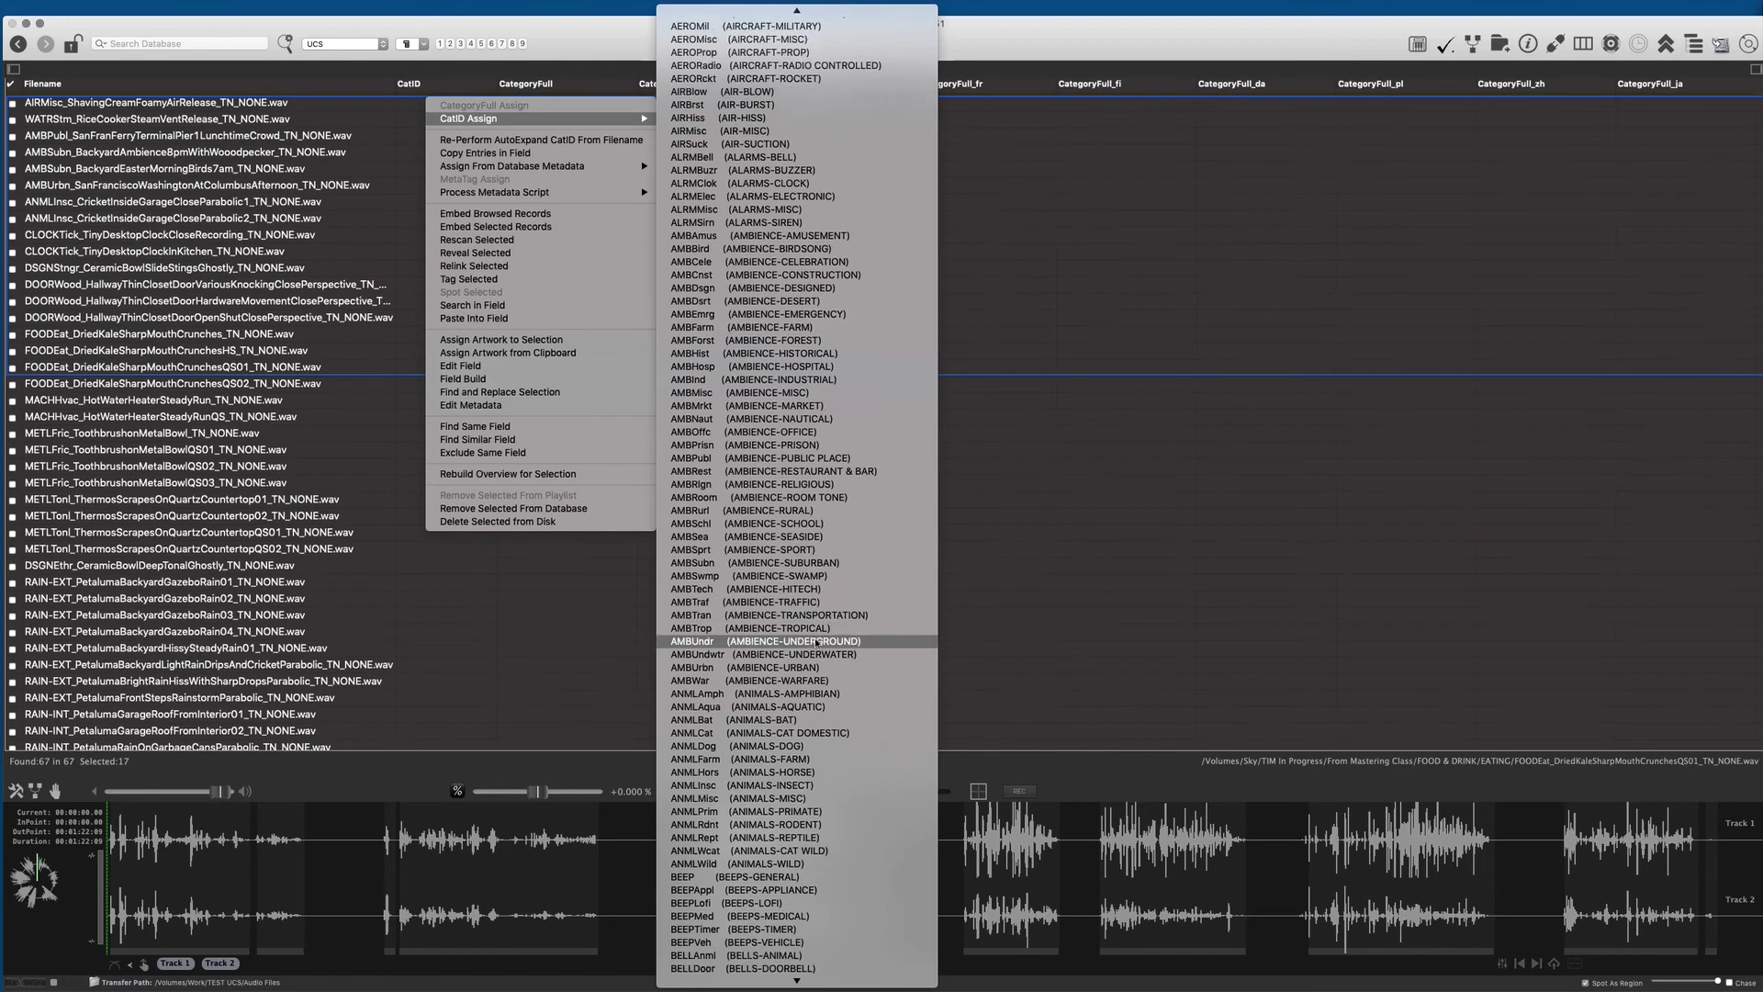
{"action": "scroll", "coordinate": [822, 643], "scroll_direction": "down", "scroll_amount": 10}
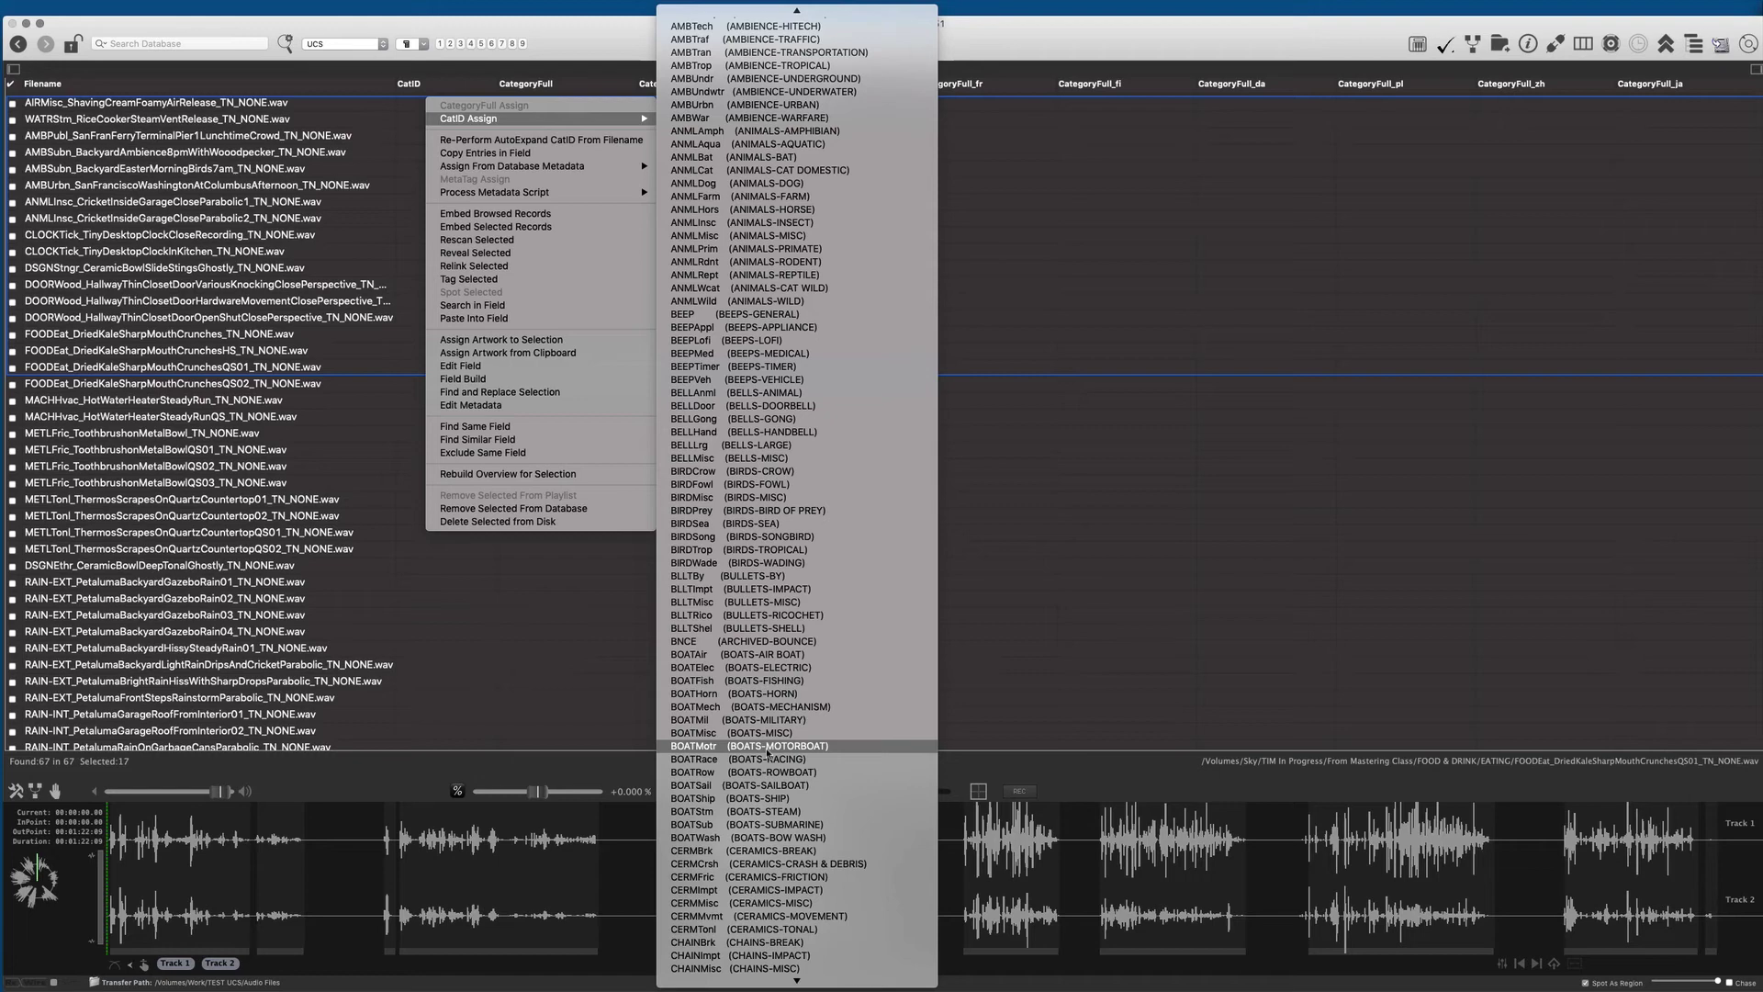
{"action": "left_click", "coordinate": [769, 745]}
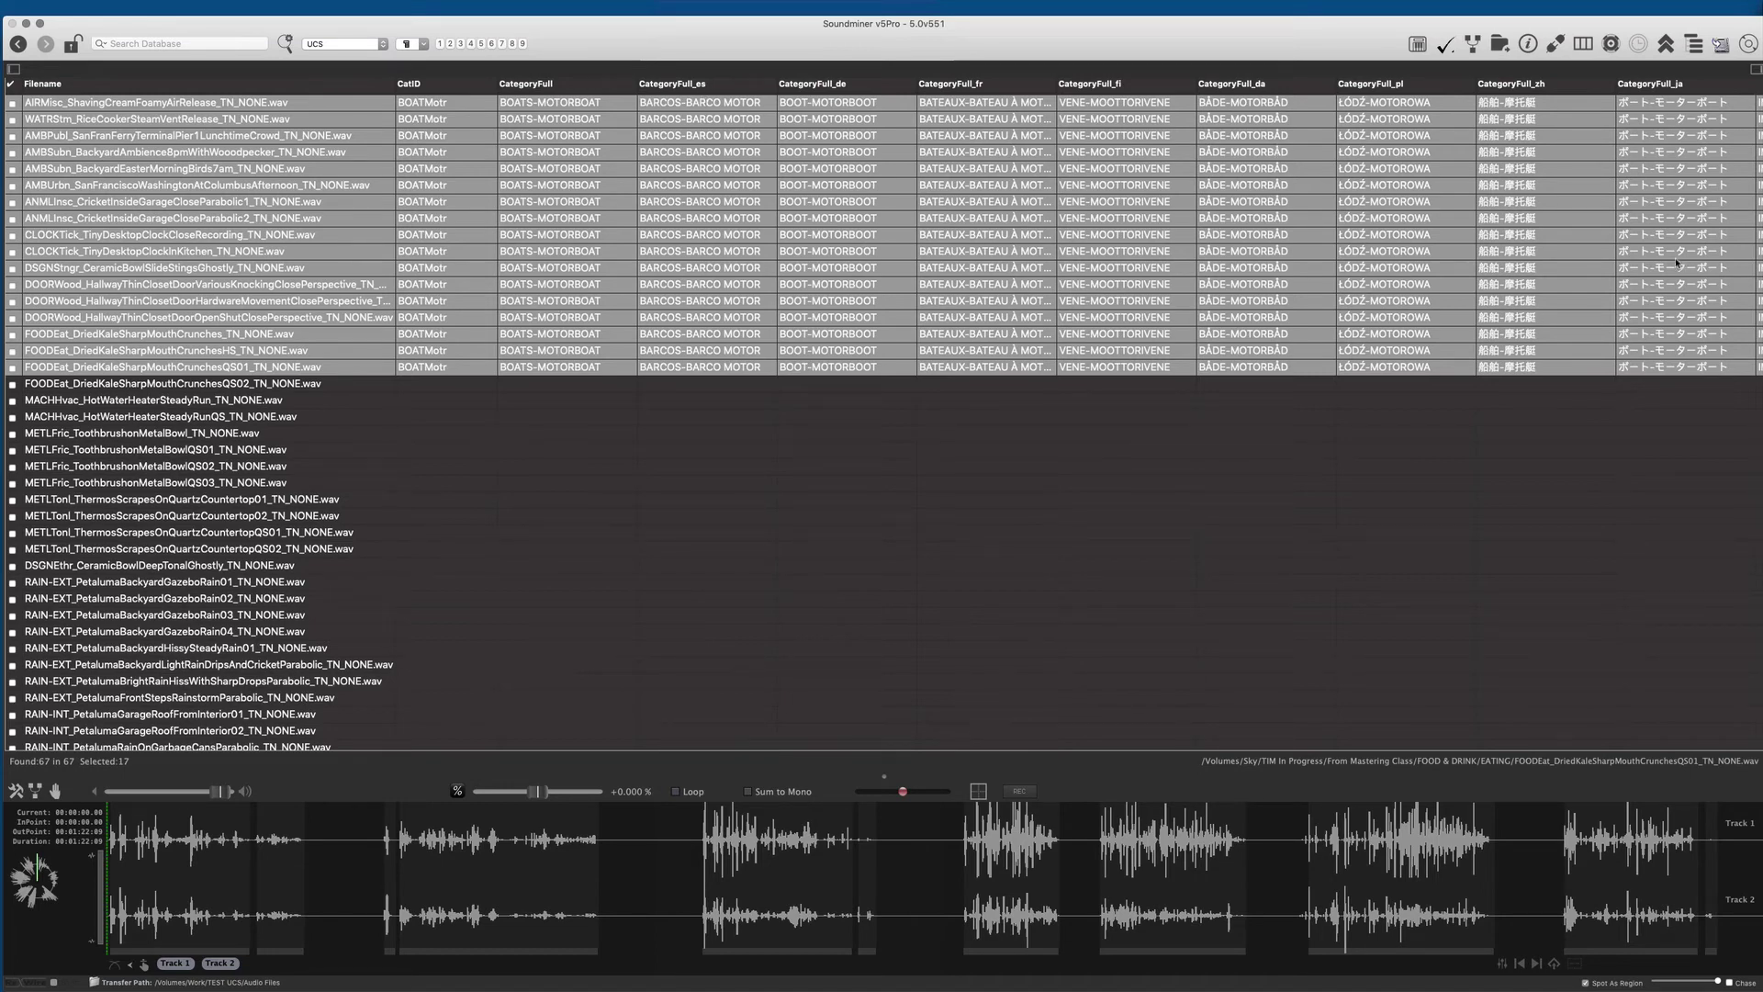
Inspect the motorboat tags on single files and reselect the 17 tagged files
{"action": "left_click", "coordinate": [1706, 152]}
{"action": "scroll", "coordinate": [1362, 183], "scroll_direction": "right", "scroll_amount": 5}
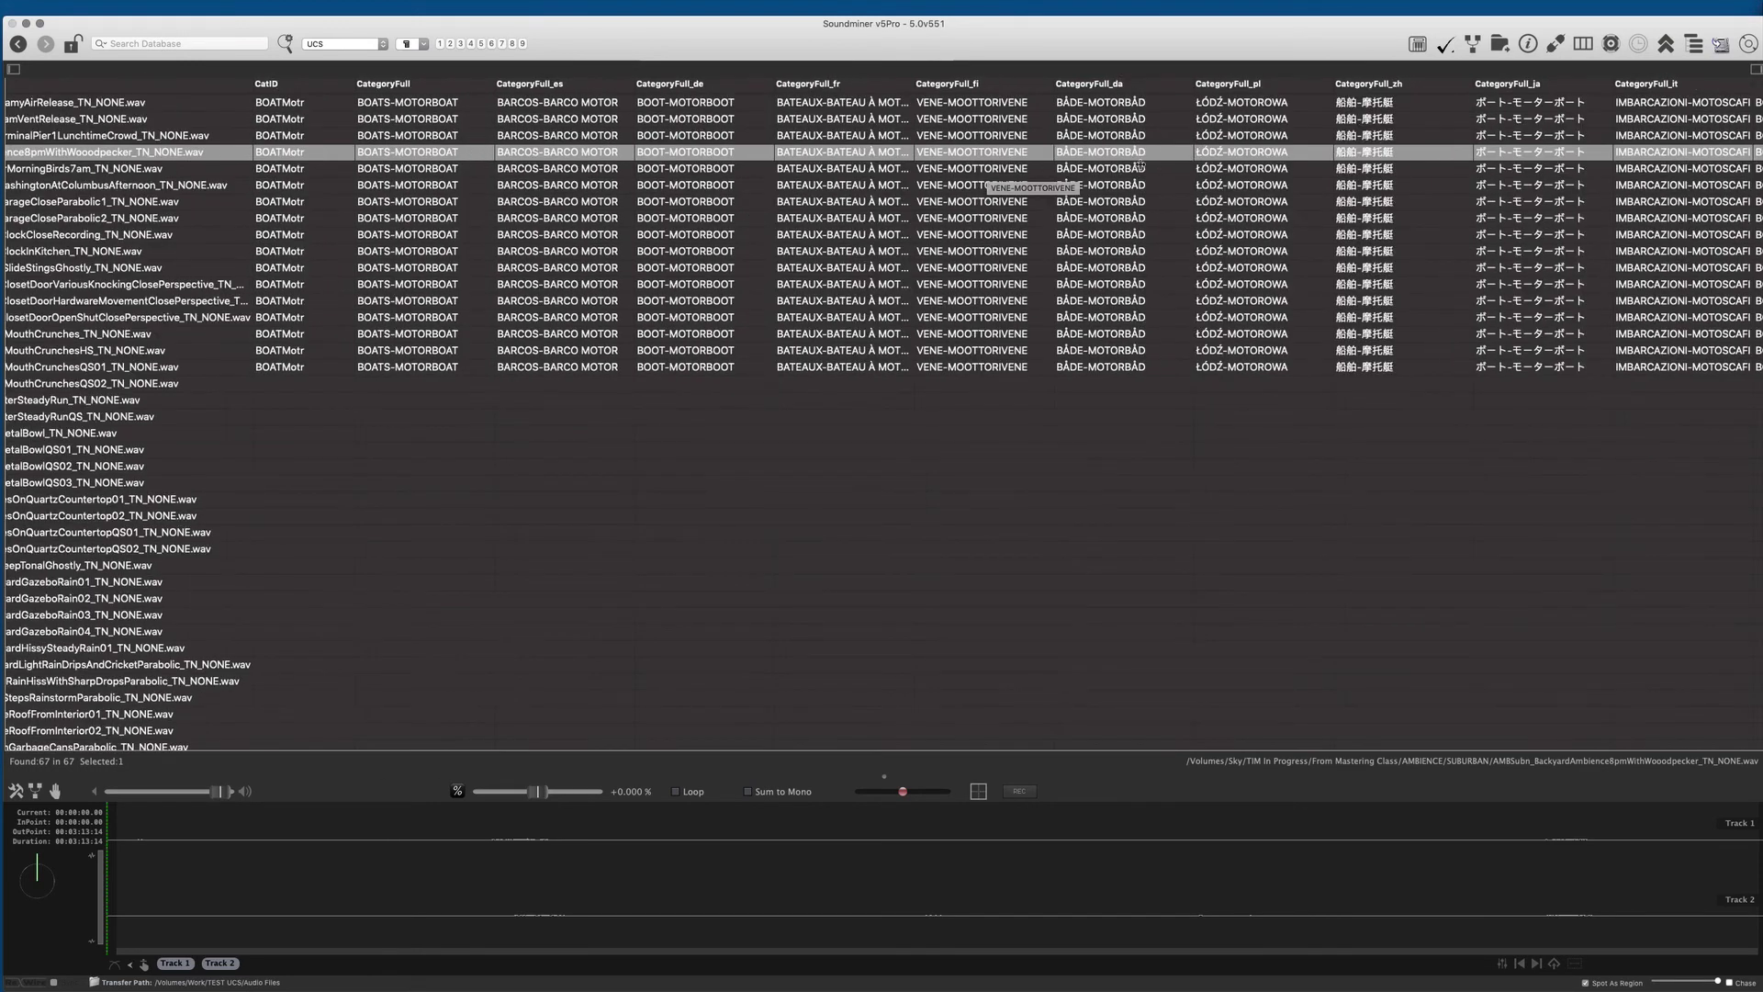
{"action": "left_click", "coordinate": [1016, 104]}
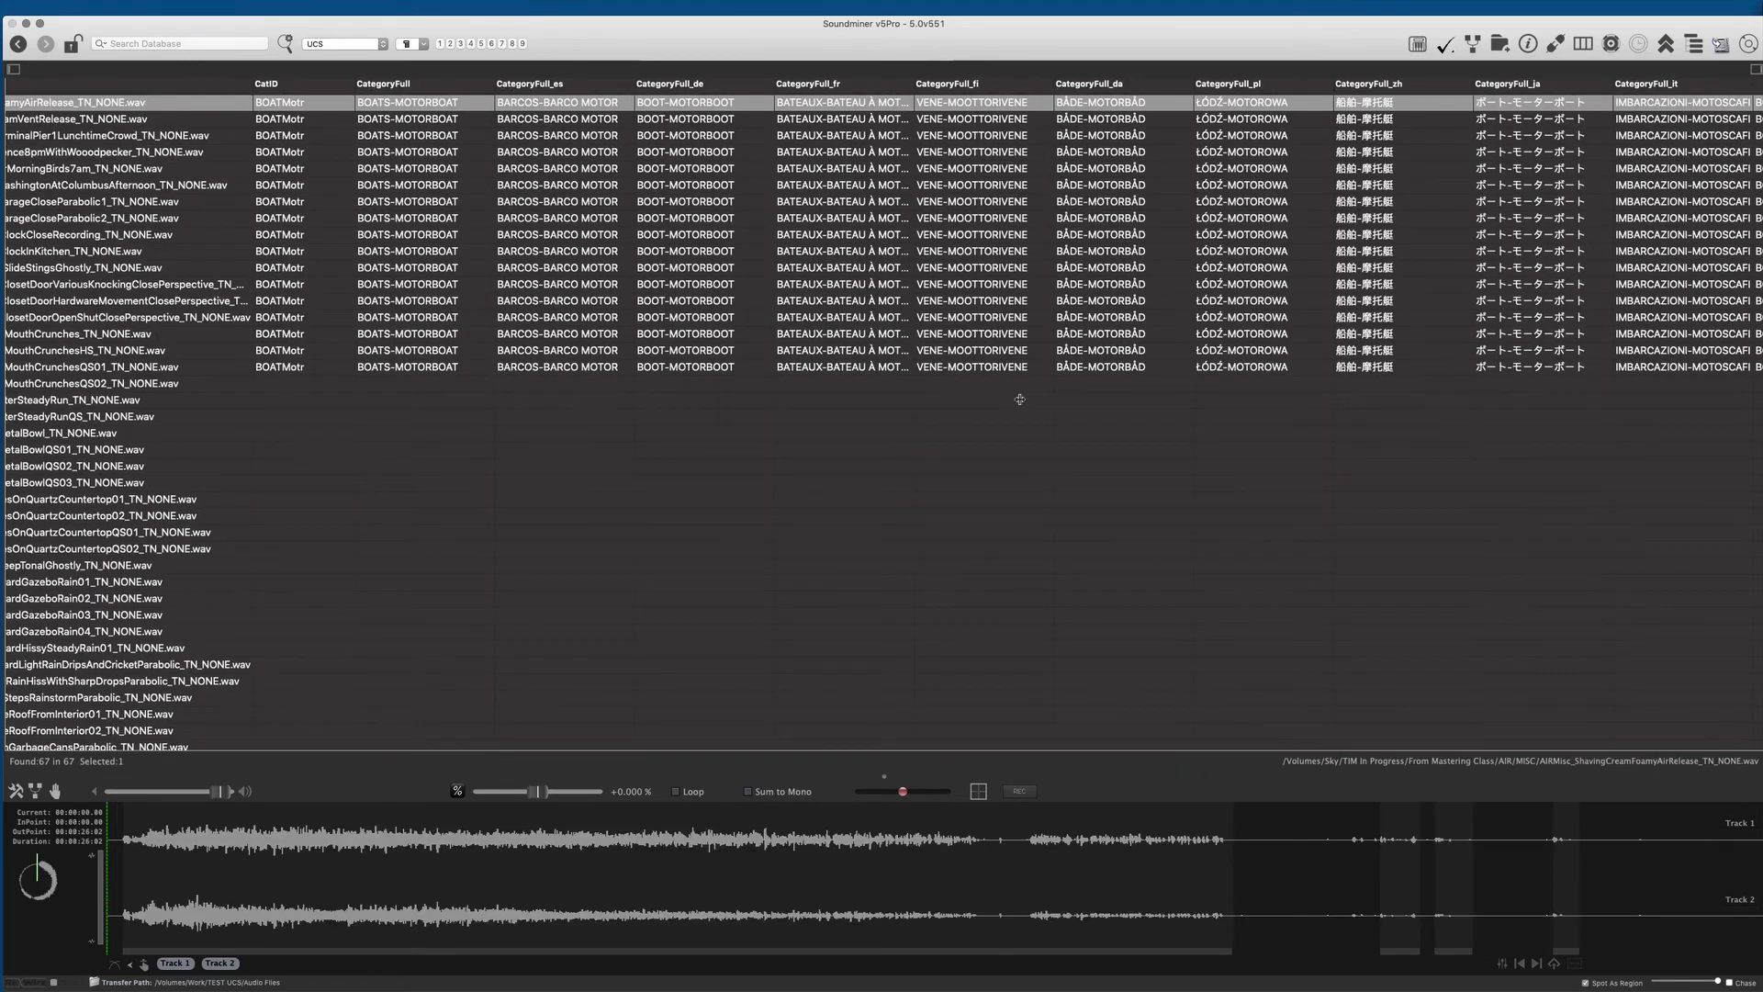
{"action": "key", "text": "super+a"}
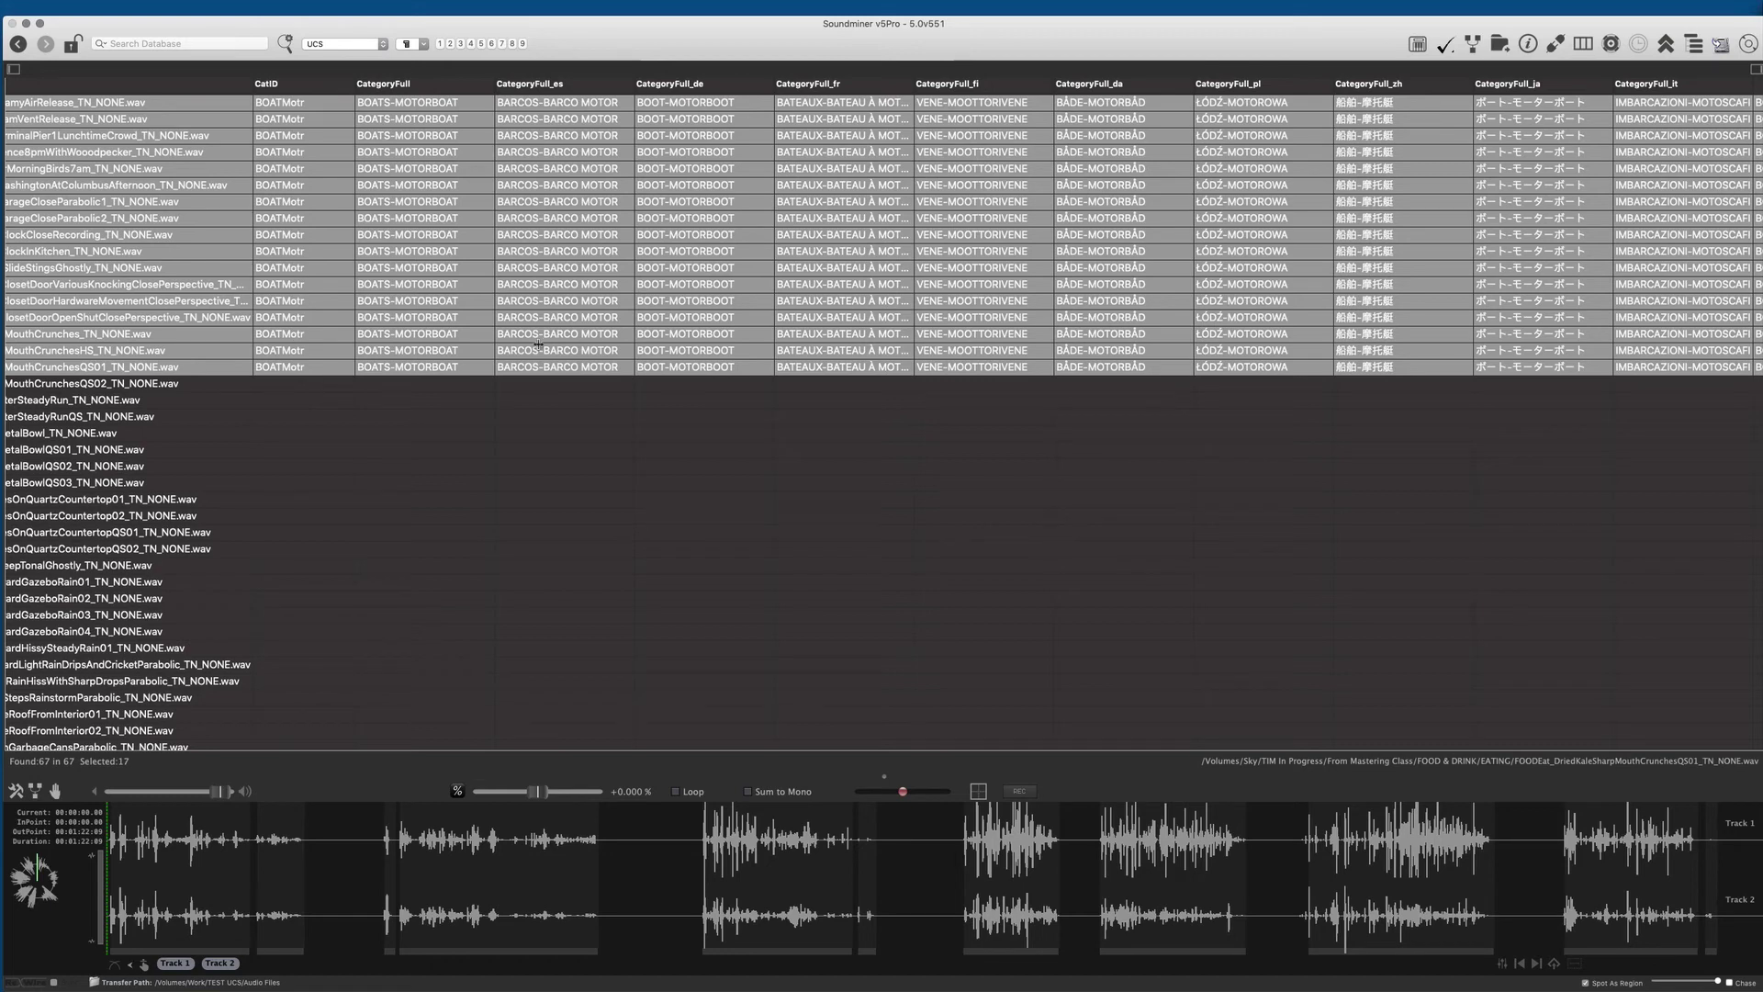
{"action": "left_click", "coordinate": [1057, 172]}
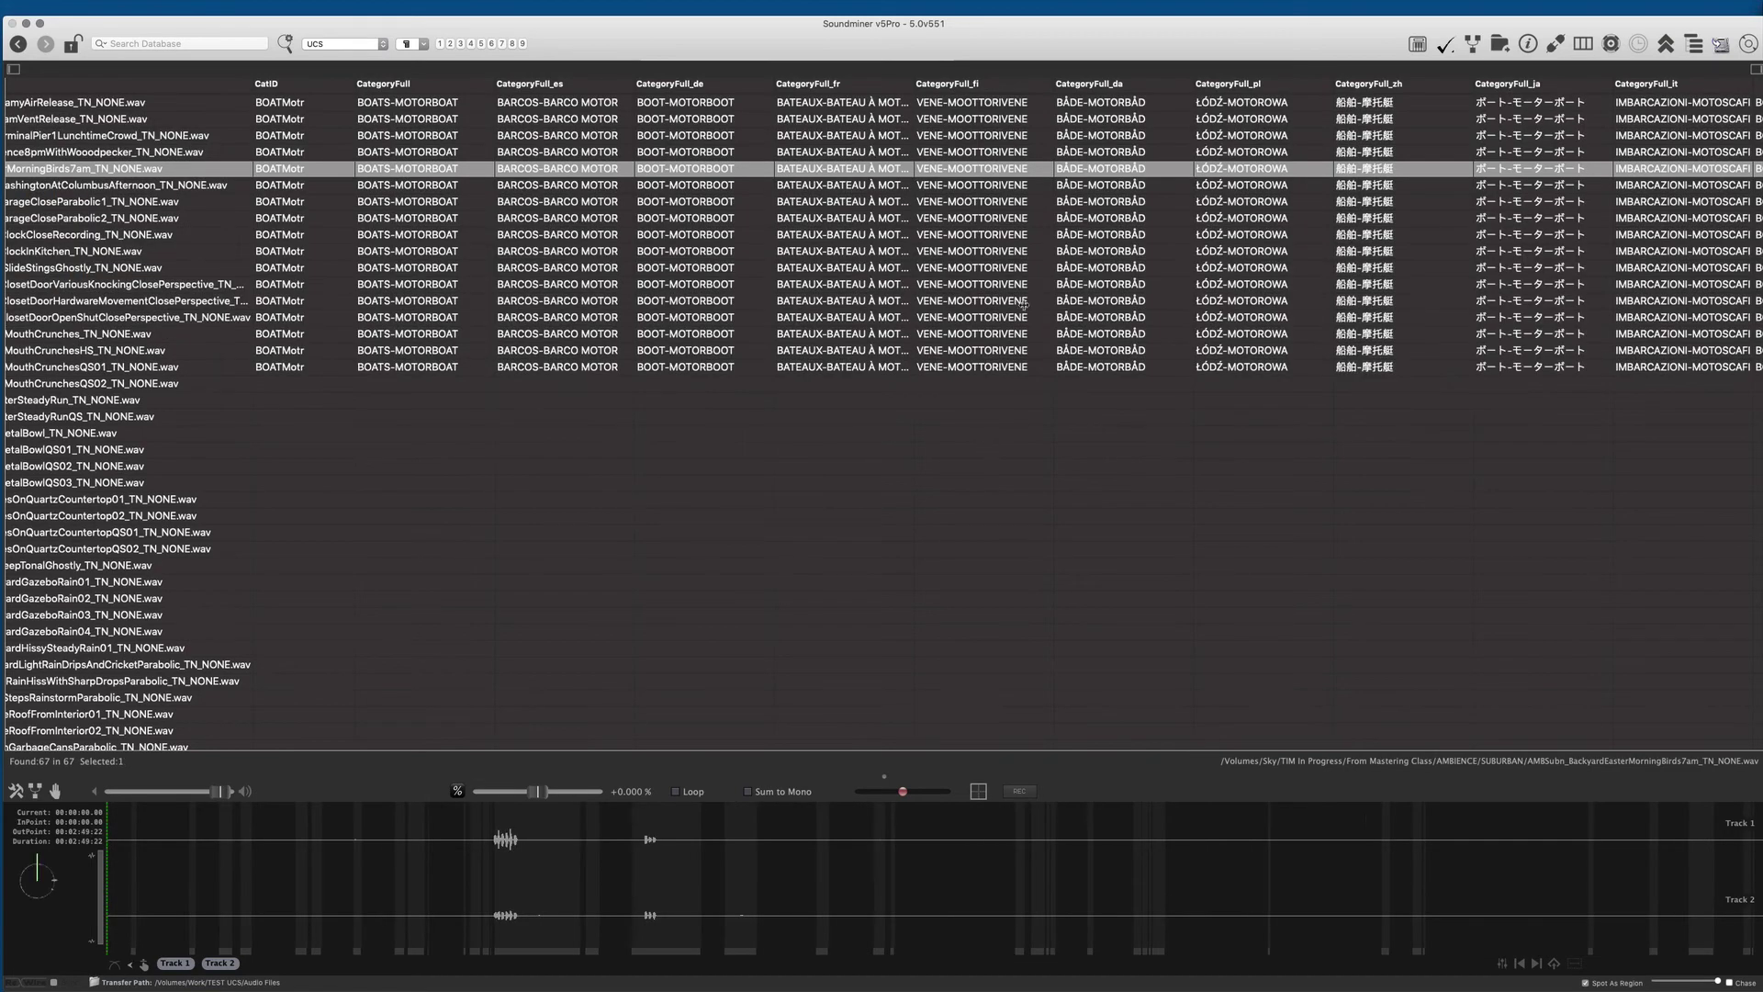
Assign the Japanese electric-vehicles CategoryFull カート、スクーター、電動車 (VEHIElec) to the first 23 files
{"action": "left_click", "coordinate": [1126, 102]}
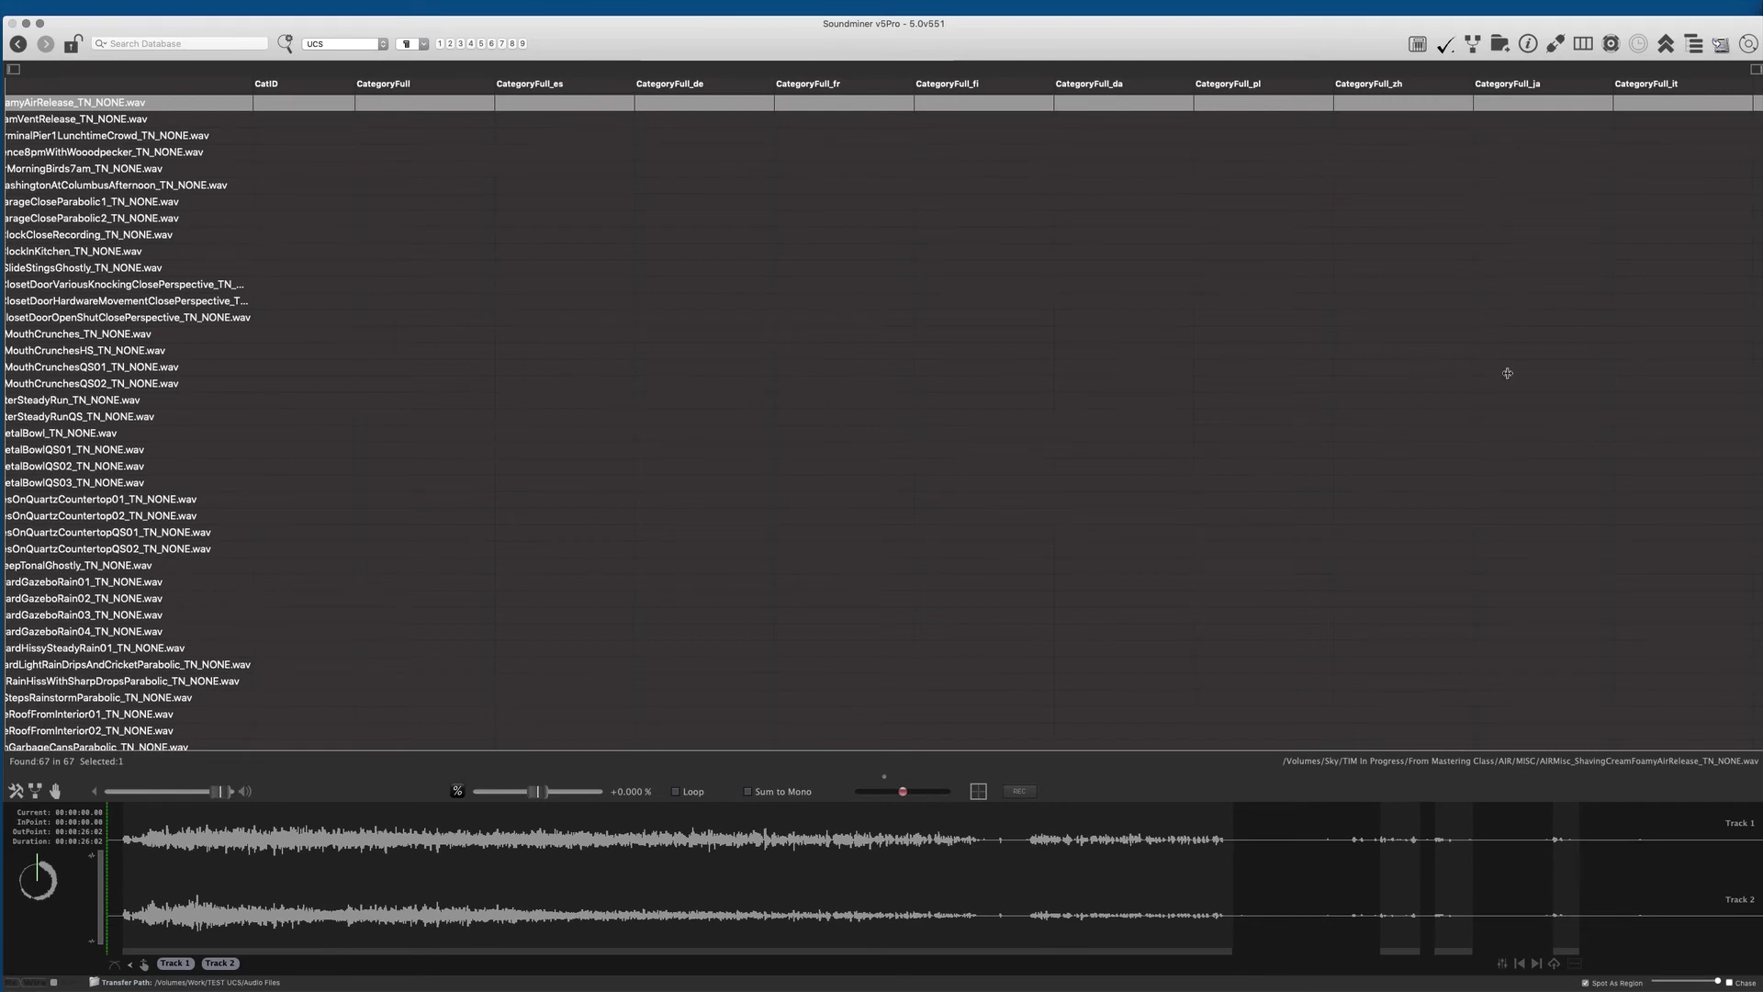
{"action": "left_click", "coordinate": [1532, 472], "text": "shift"}
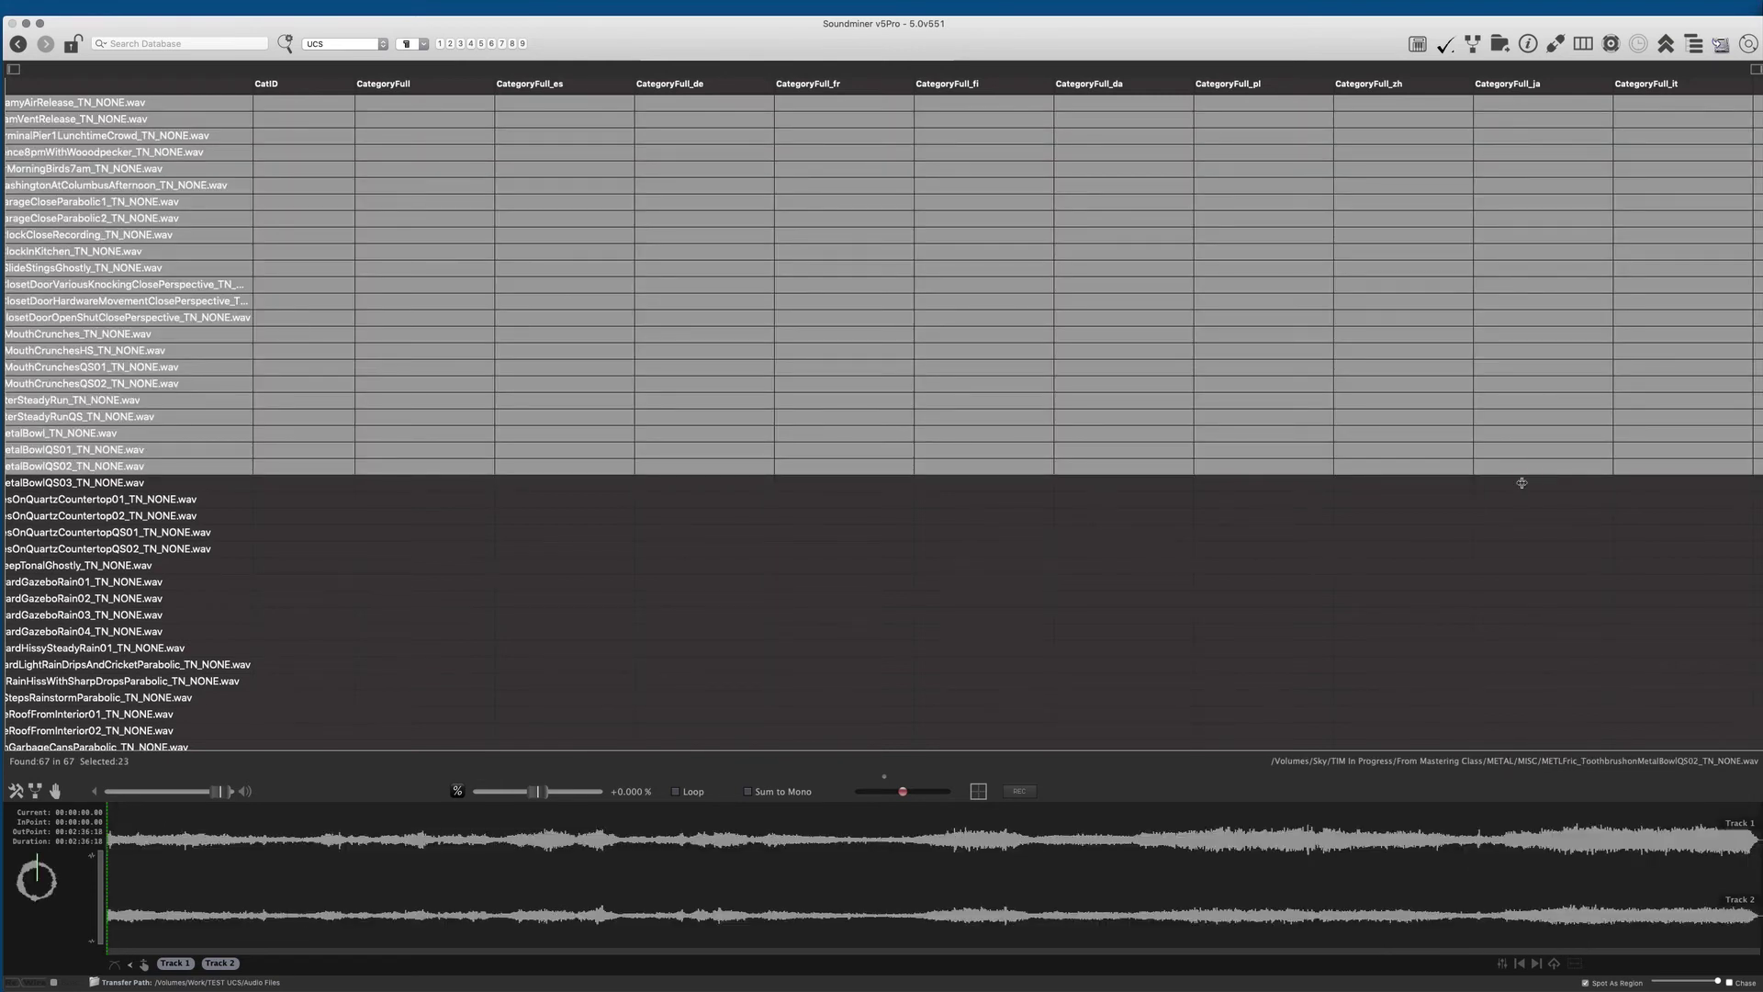
{"action": "right_click", "coordinate": [1502, 103]}
{"action": "mouse_move", "coordinate": [1564, 109]}
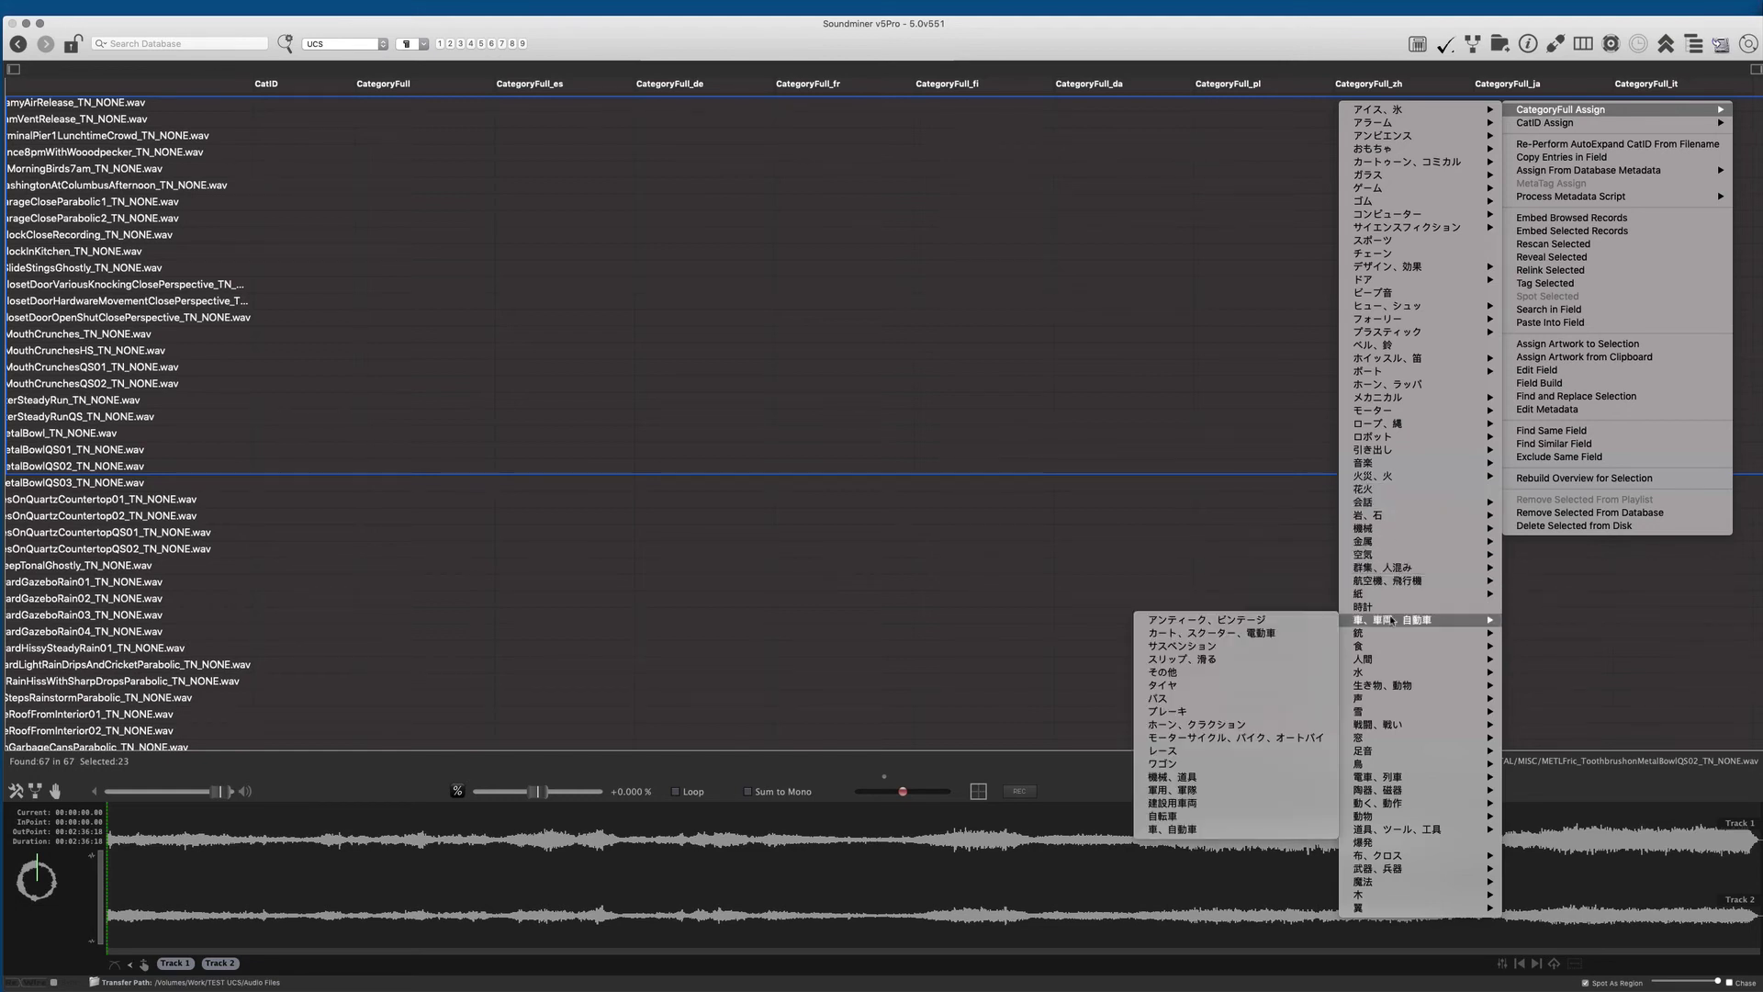
{"action": "mouse_move", "coordinate": [1396, 620]}
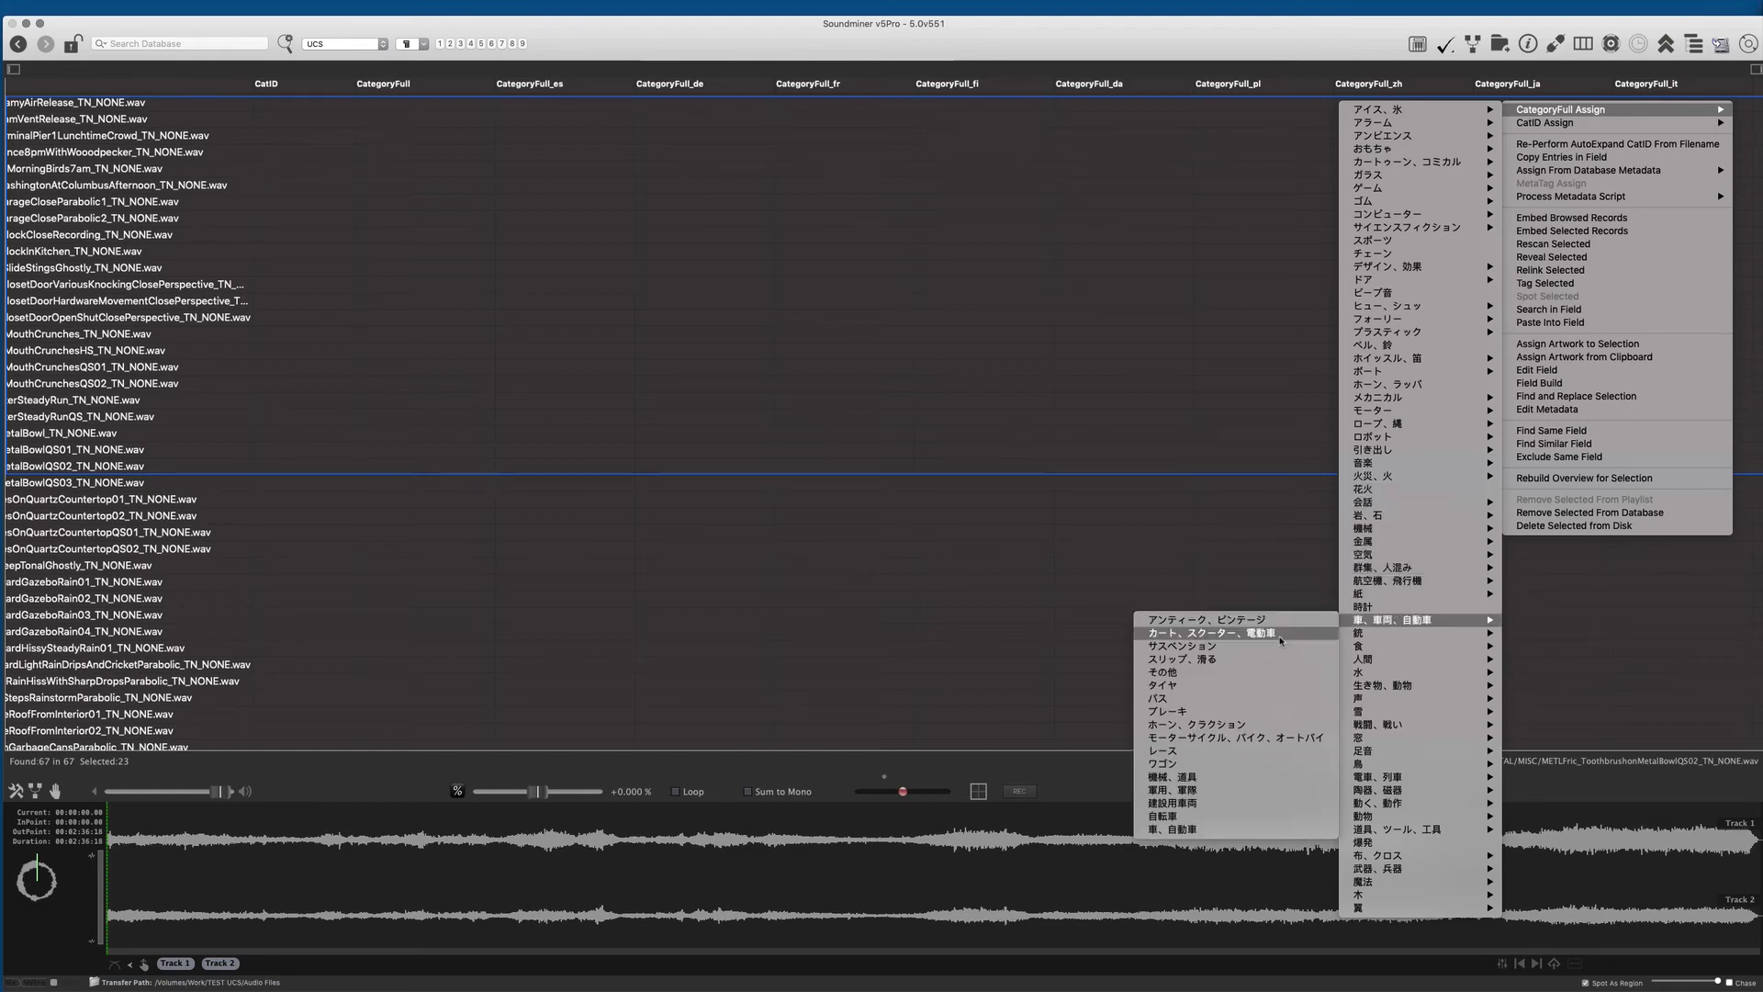
{"action": "left_click", "coordinate": [1281, 634]}
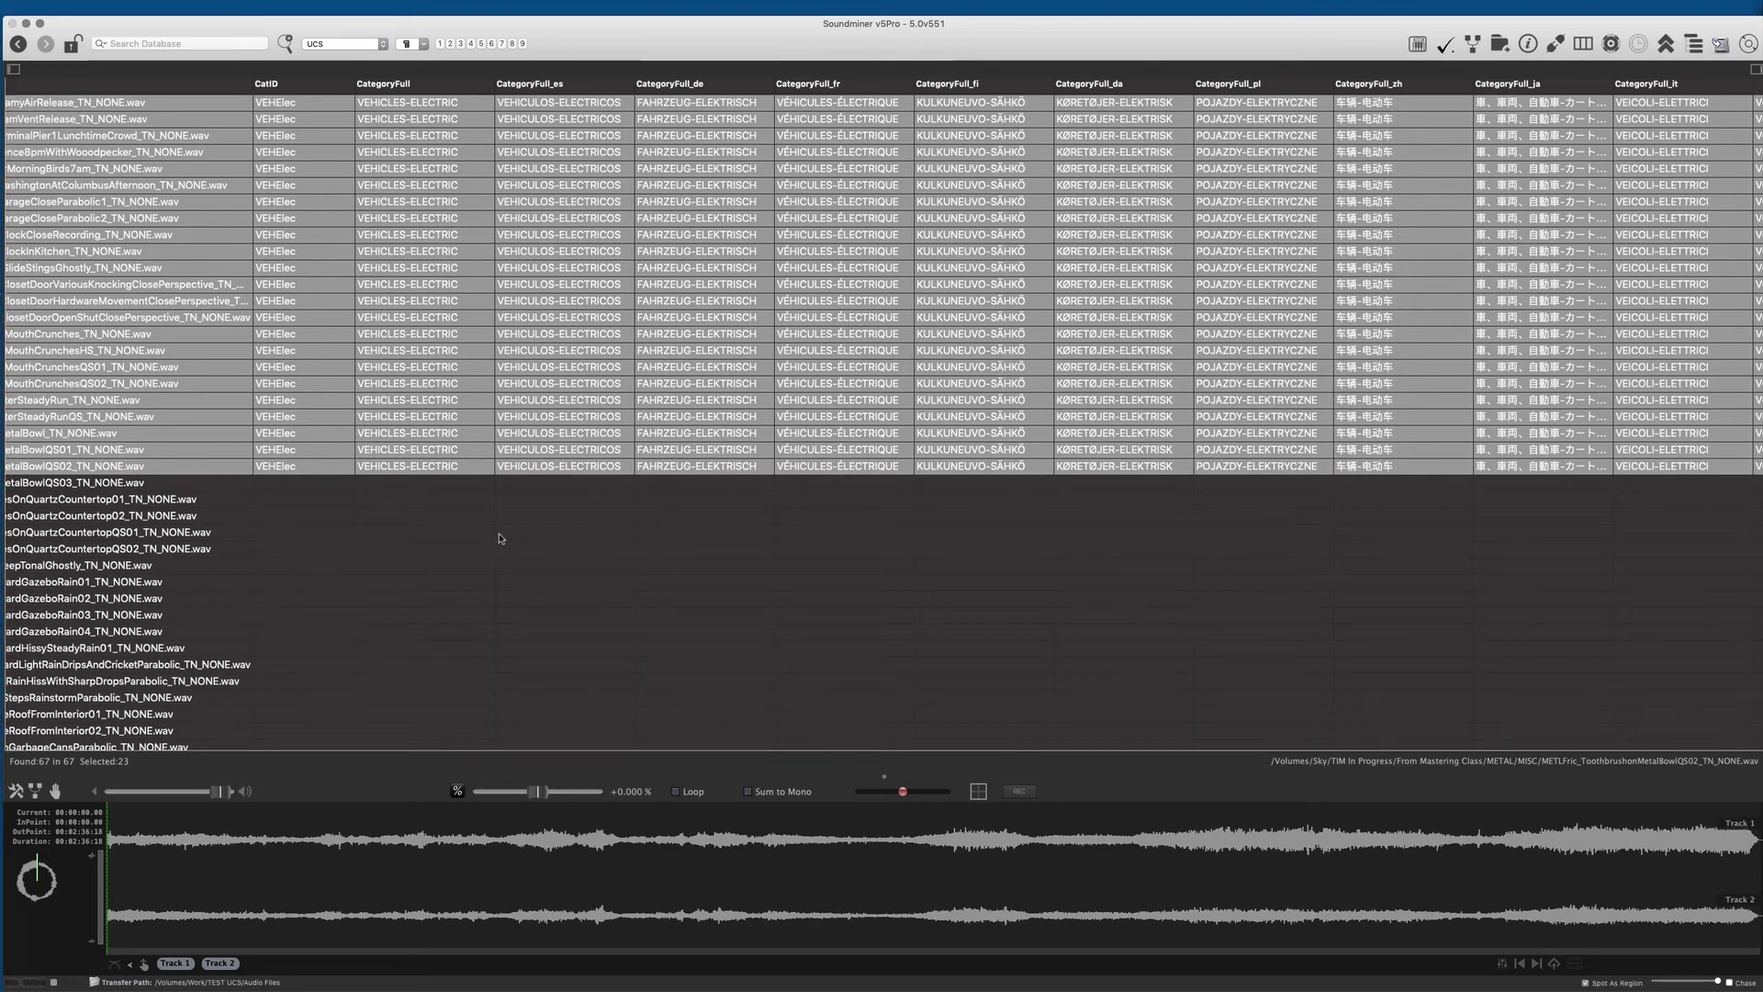
Review the assigned values on single files, reselect the first 23, and inspect a clock file
{"action": "left_click", "coordinate": [431, 120]}
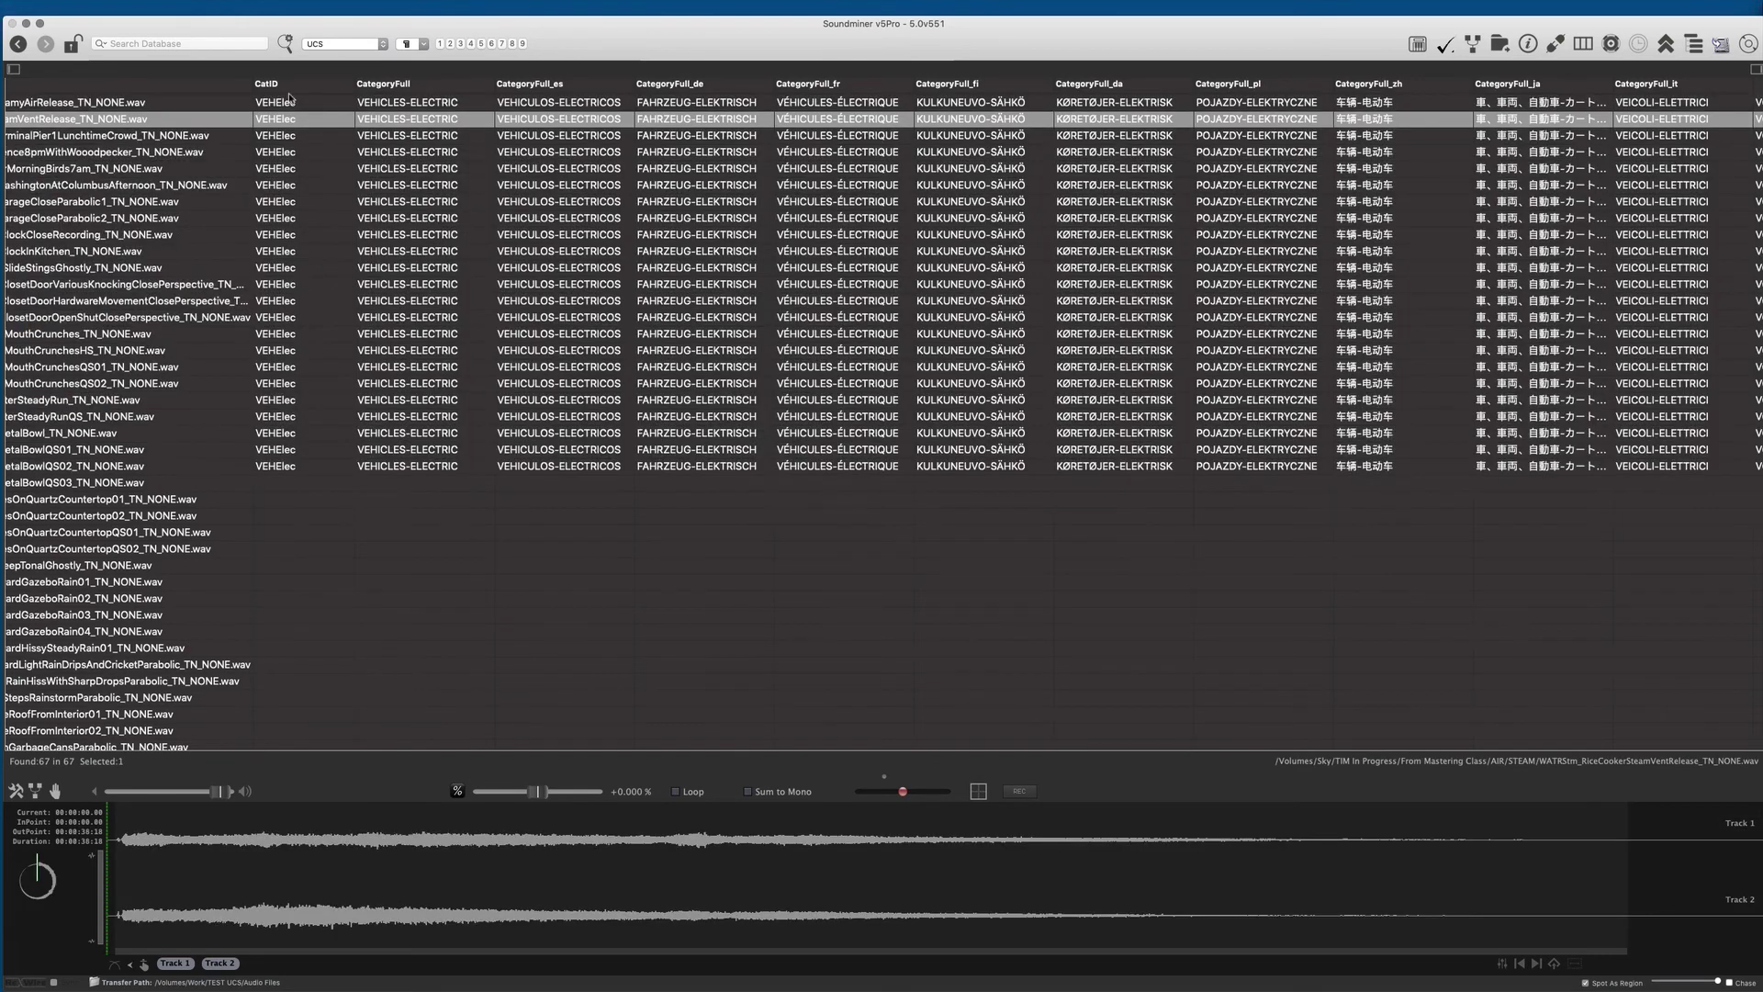
{"action": "left_click", "coordinate": [418, 104]}
{"action": "left_click", "coordinate": [431, 469], "text": "shift"}
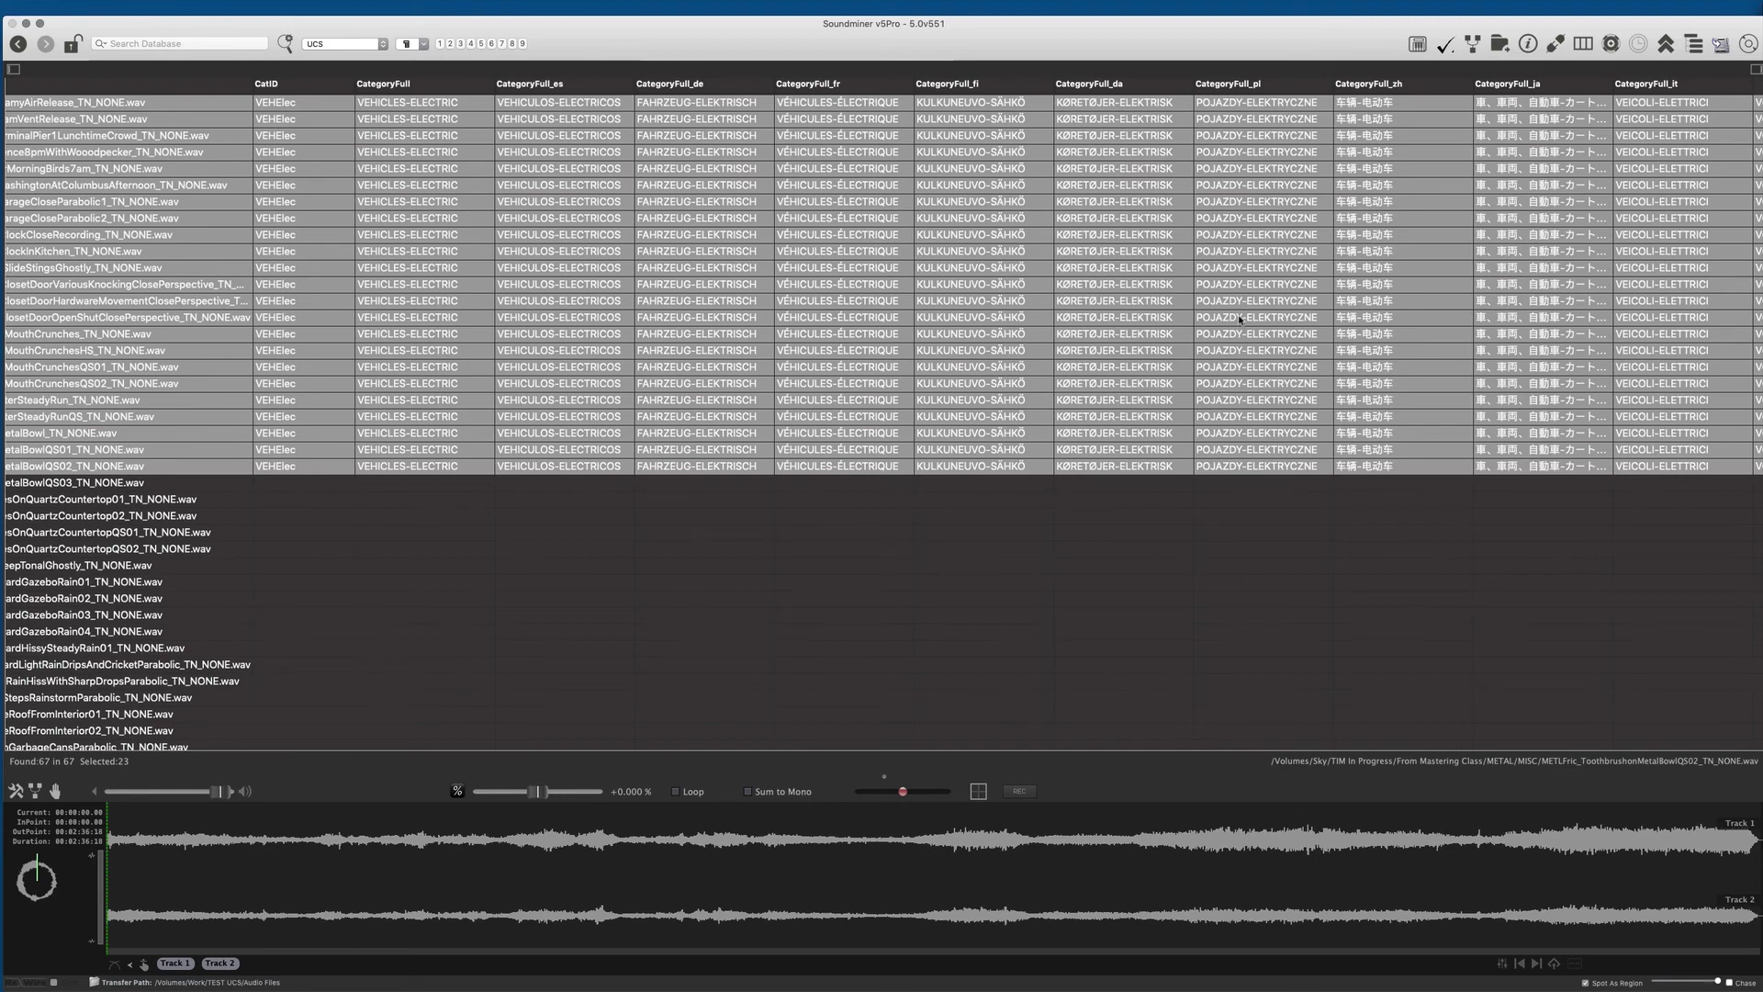
{"action": "left_click", "coordinate": [1382, 256]}
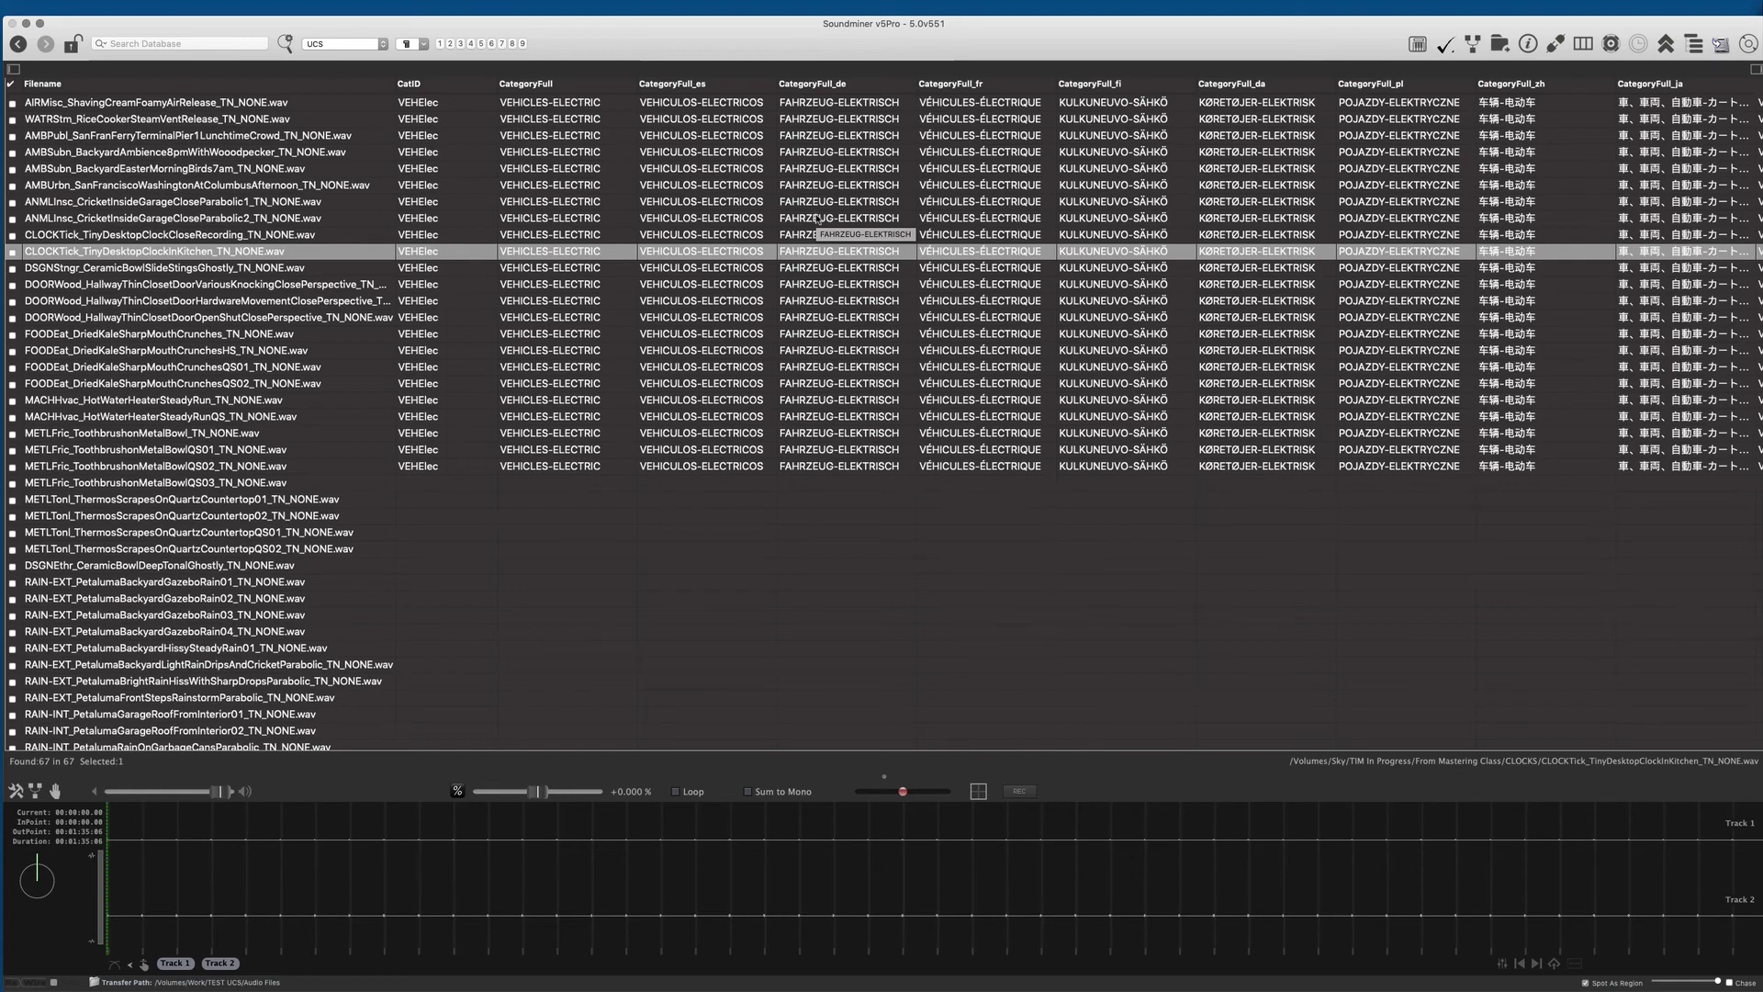
{"action": "scroll", "coordinate": [816, 221], "scroll_direction": "right", "scroll_amount": 3}
{"action": "scroll", "coordinate": [816, 220], "scroll_direction": "right", "scroll_amount": 3}
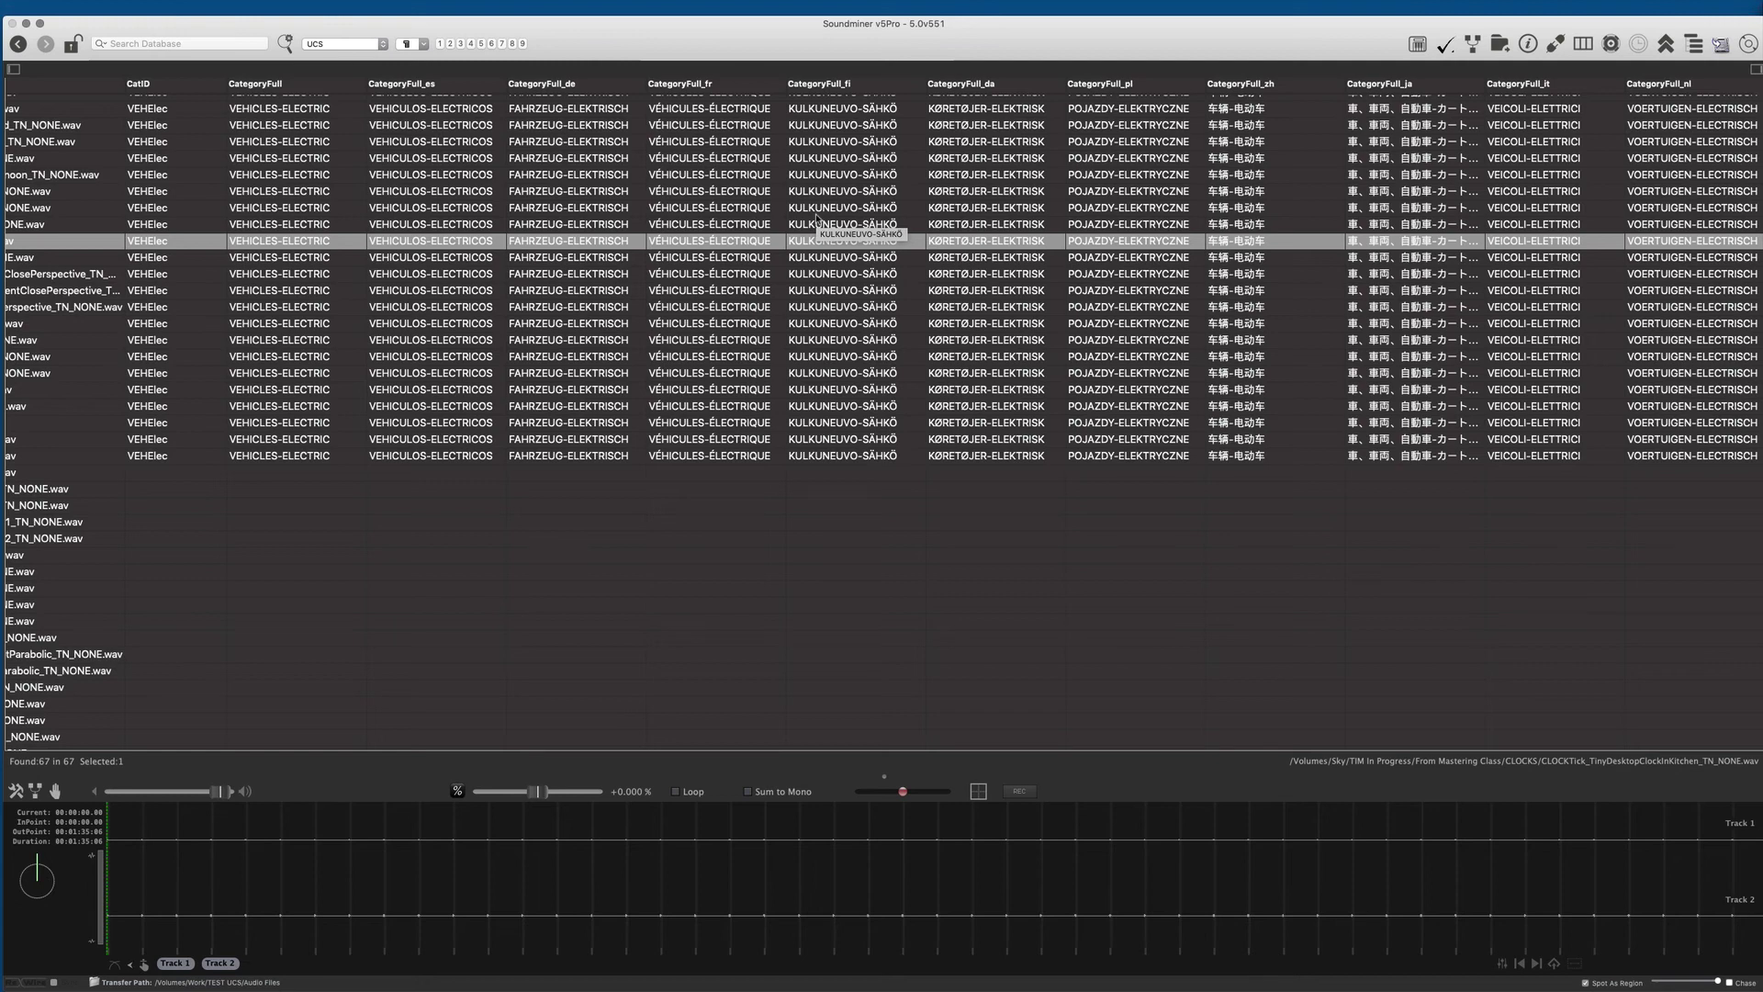
{"action": "scroll", "coordinate": [817, 222], "scroll_direction": "left", "scroll_amount": 3}
{"action": "scroll", "coordinate": [817, 222], "scroll_direction": "left", "scroll_amount": 3}
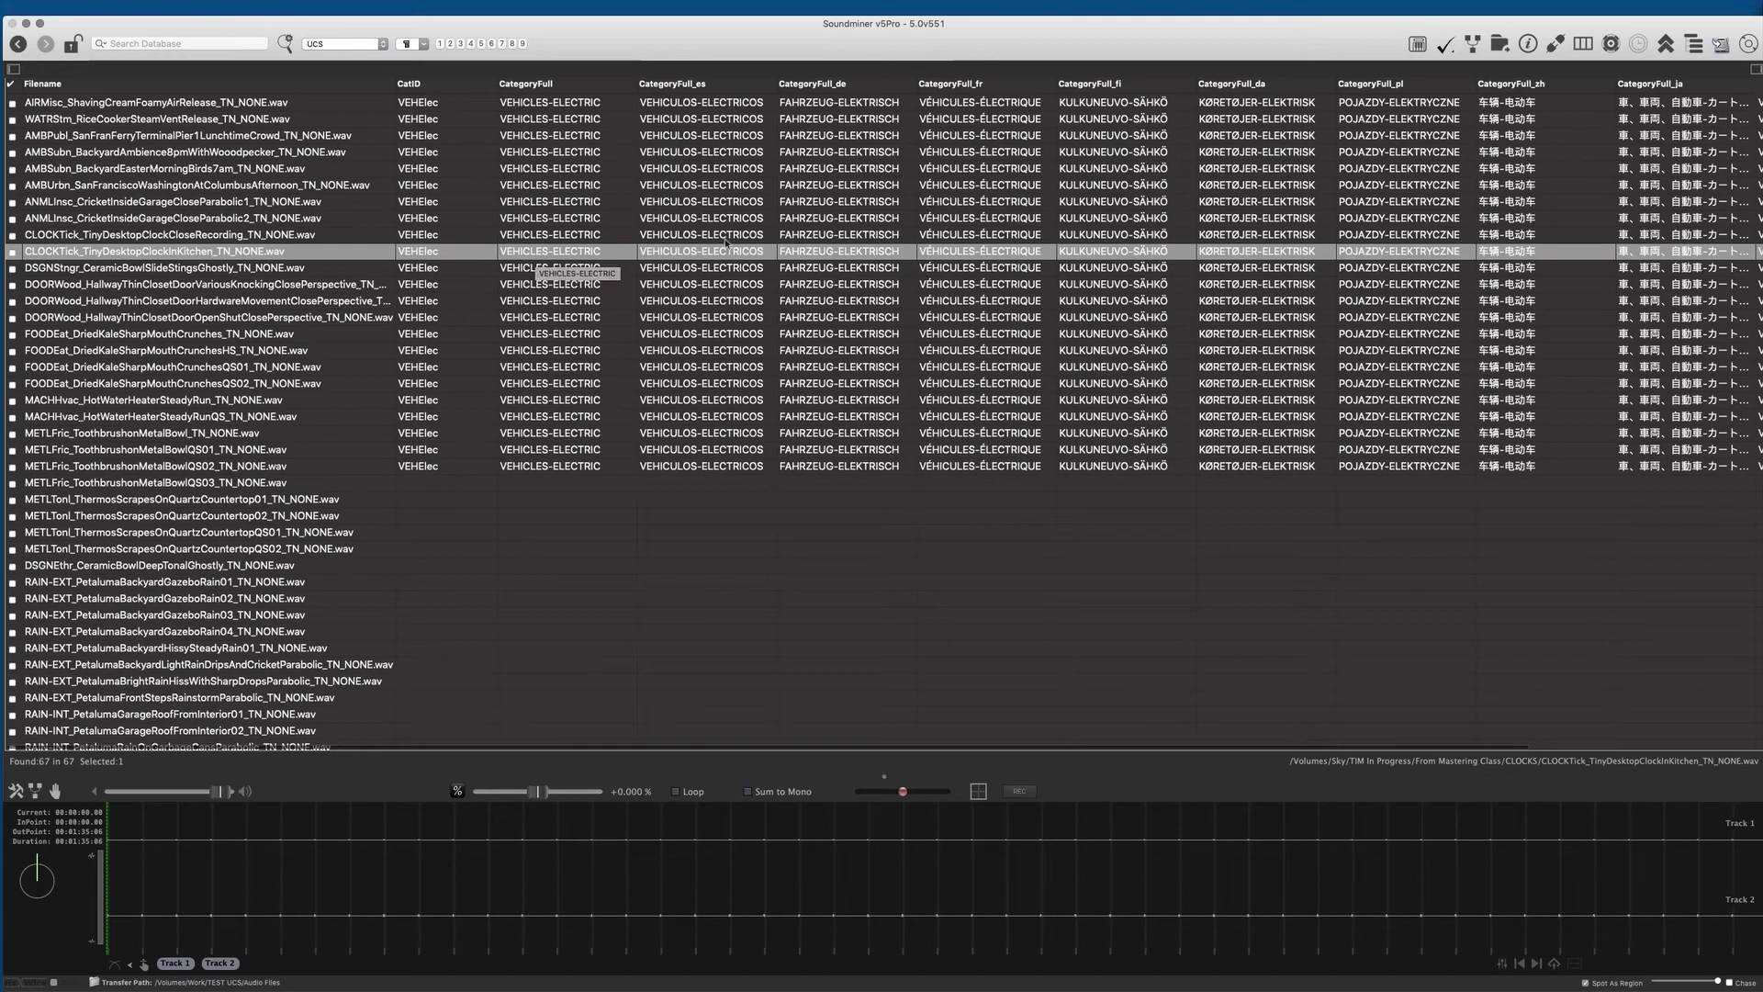
{"action": "scroll", "coordinate": [1592, 256], "scroll_direction": "right", "scroll_amount": 4}
{"action": "scroll", "coordinate": [1591, 255], "scroll_direction": "right", "scroll_amount": 1}
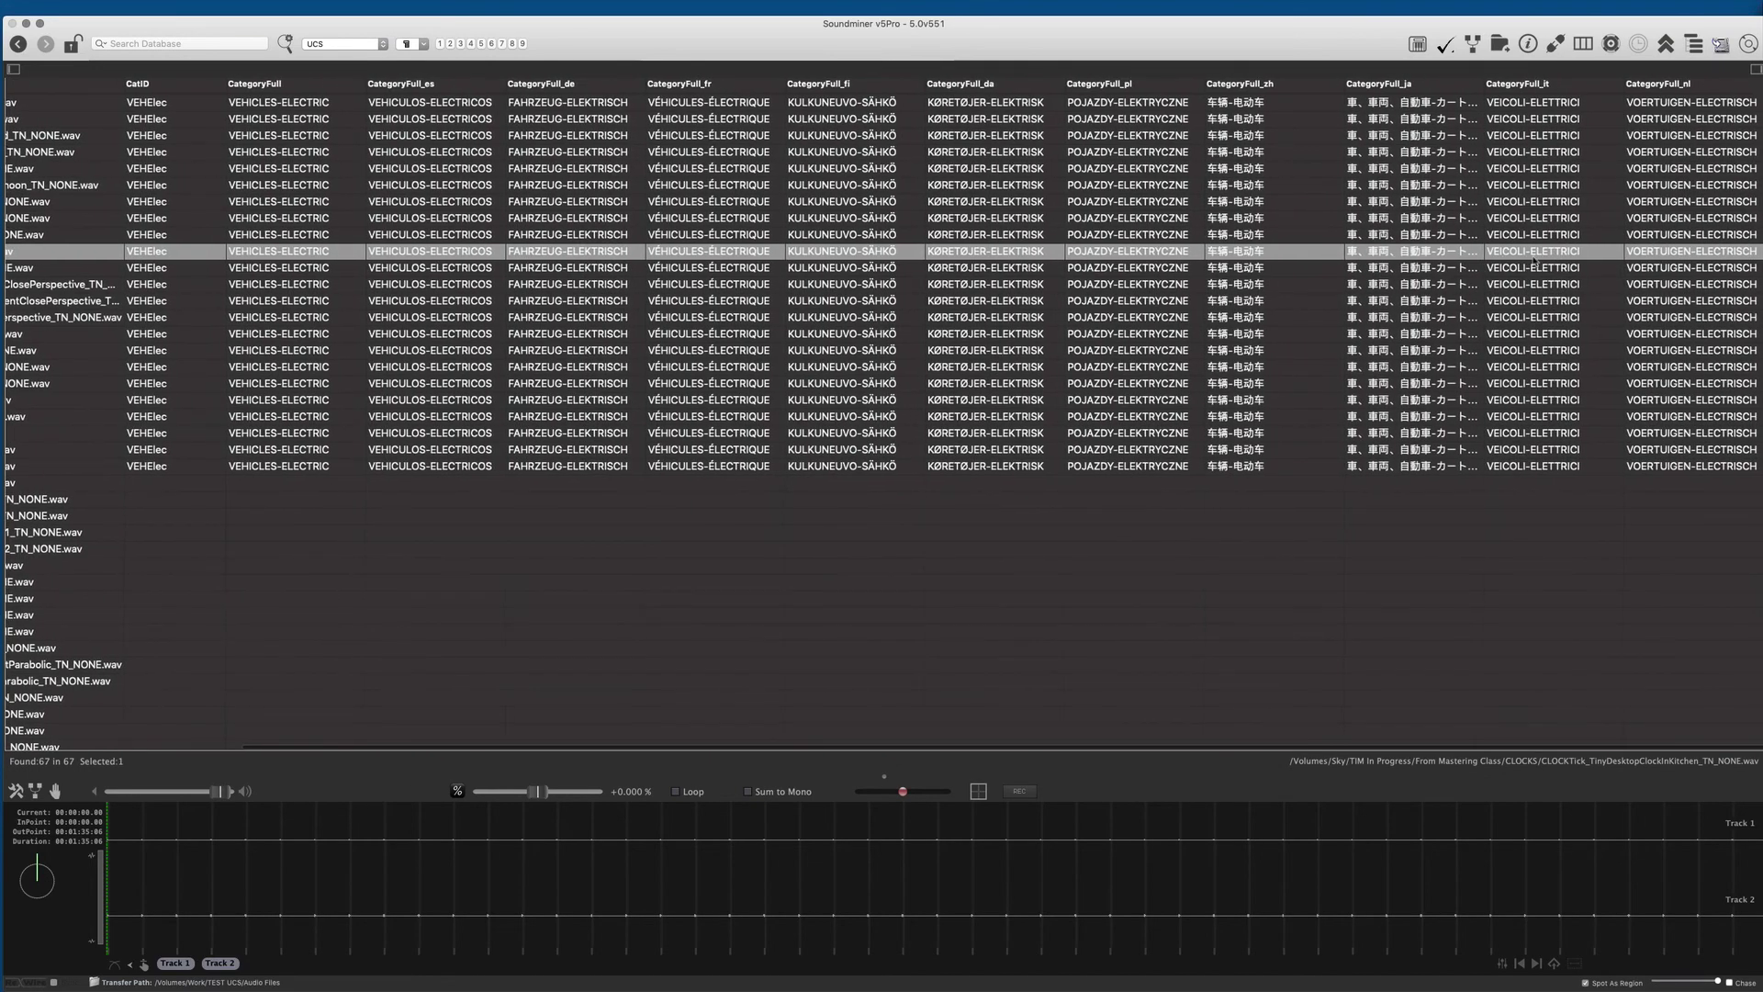
{"action": "scroll", "coordinate": [1487, 267], "scroll_direction": "left", "scroll_amount": 4}
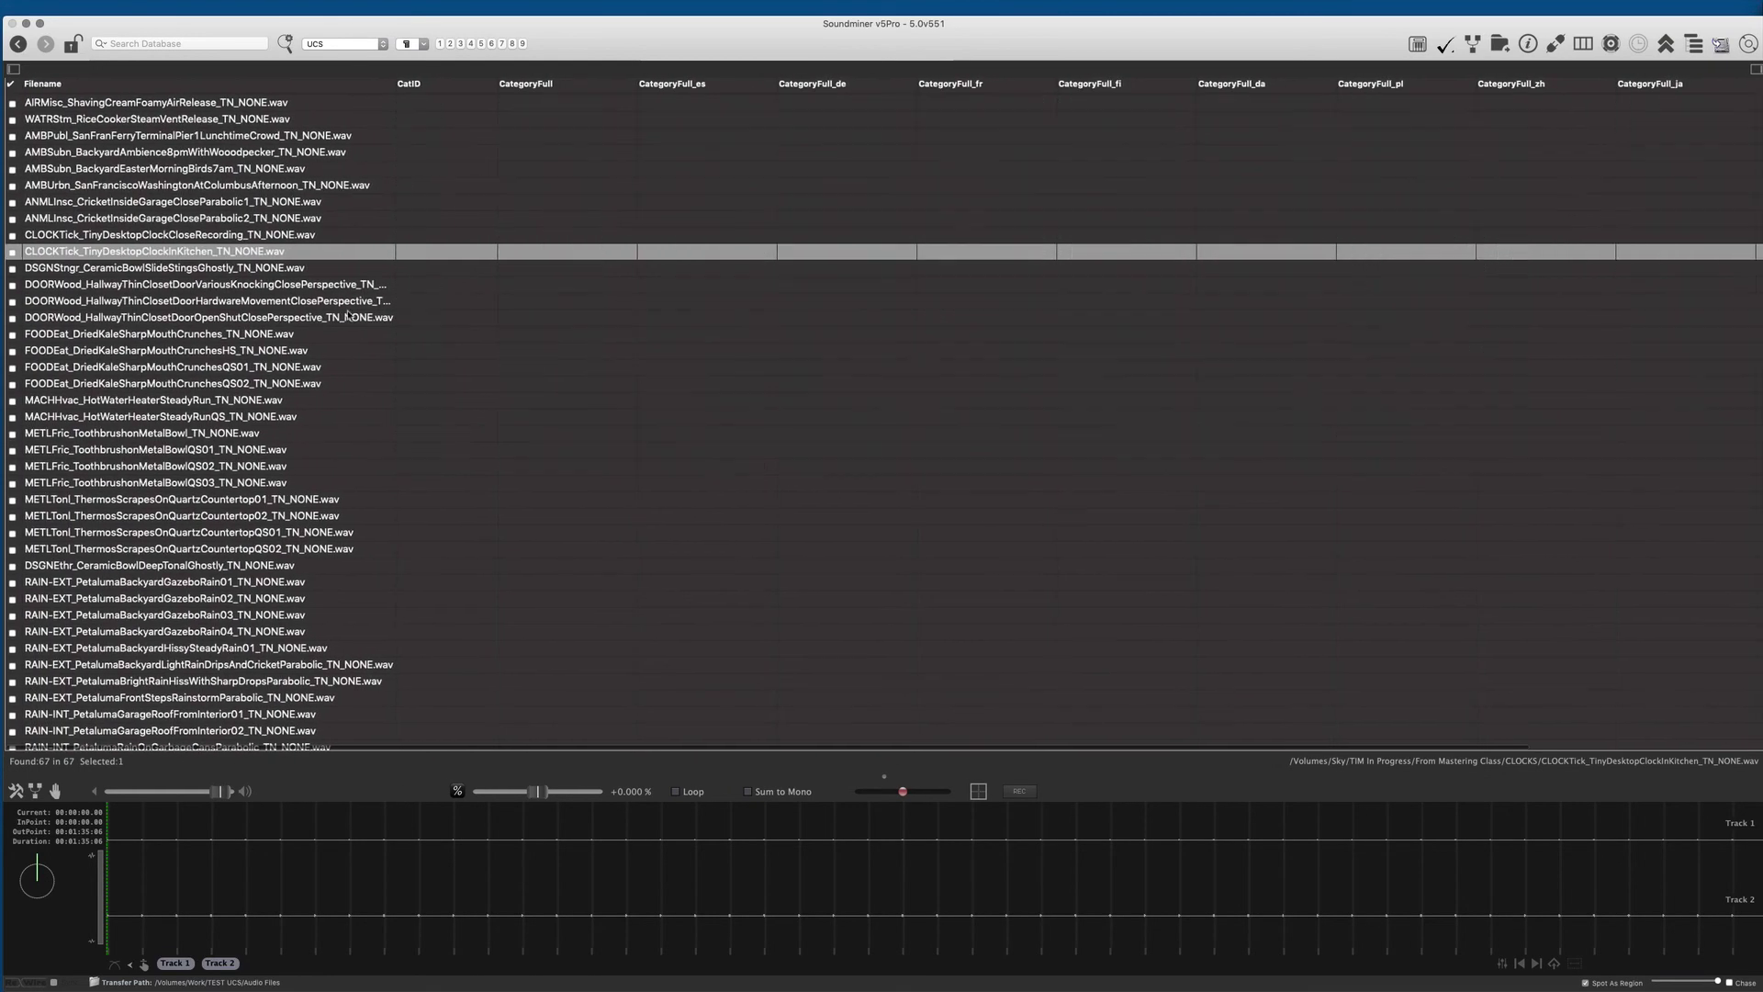
Select all 67 files and re-run AutoExpand CatID From Filename with Cmd+E
{"action": "left_click", "coordinate": [405, 304]}
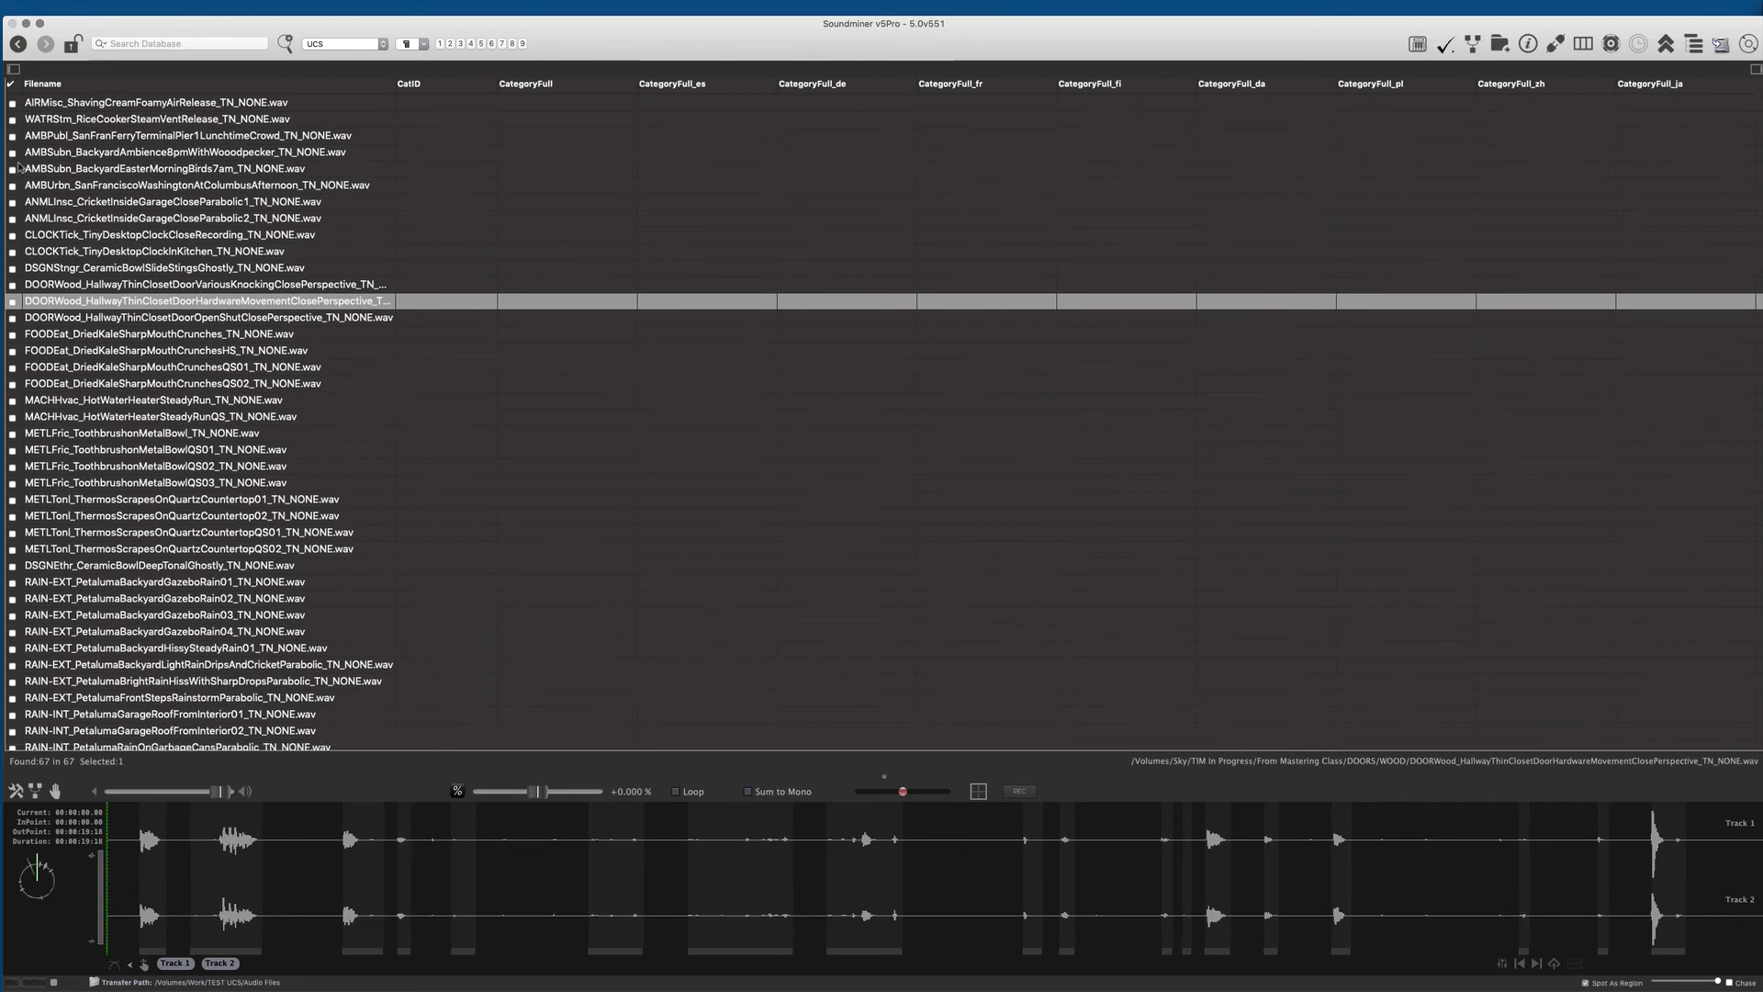
{"action": "key", "text": "super+a"}
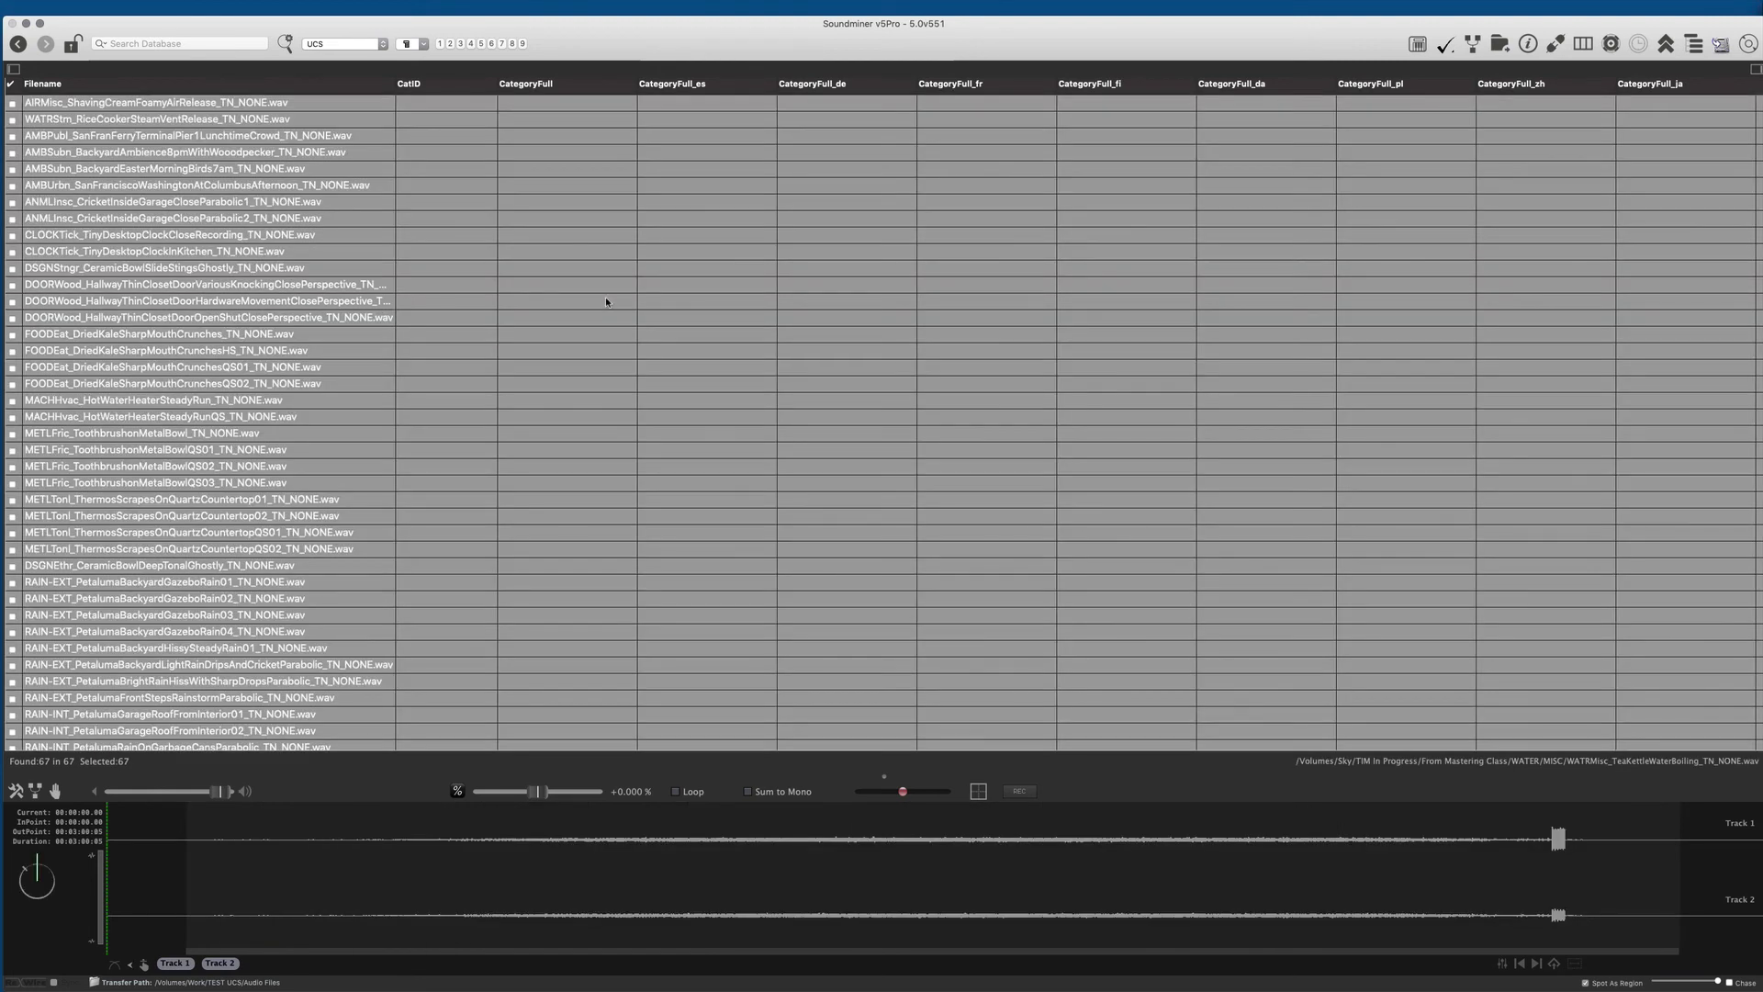
{"action": "key", "text": "super+e"}
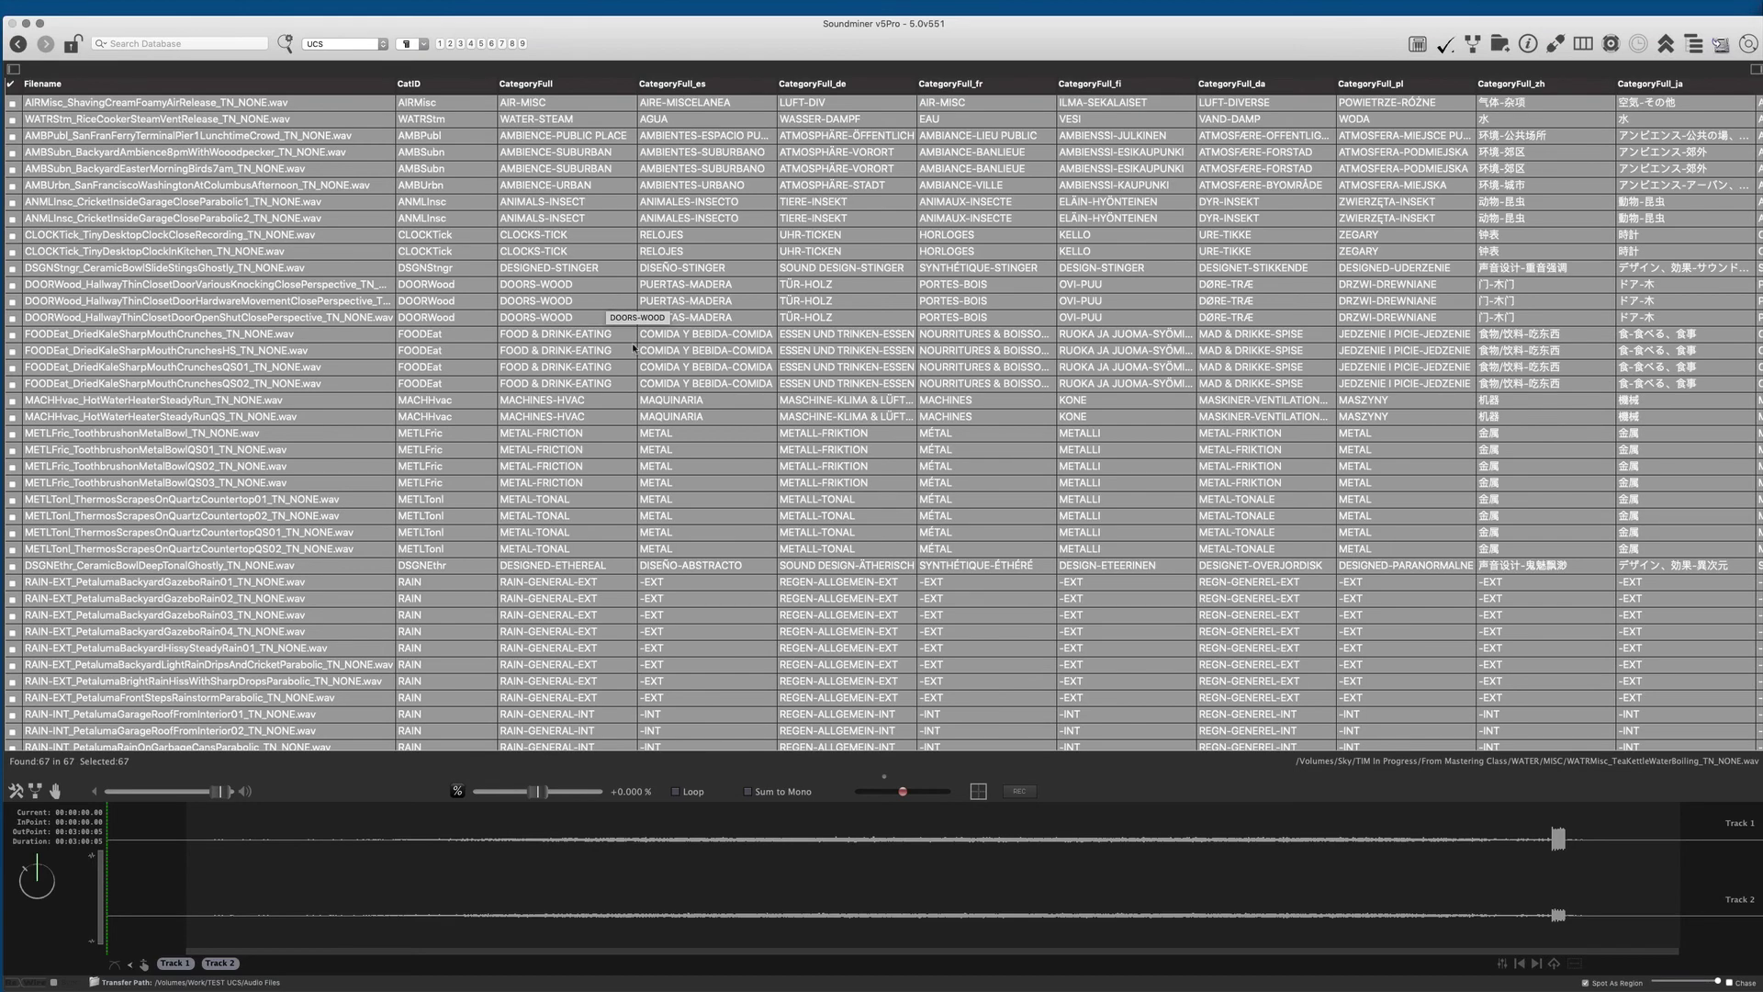
Check translated categories on the metal friction, rubber friction and FOODEat_DriedKaleSharpMouthCrunches files
{"action": "left_click", "coordinate": [685, 463]}
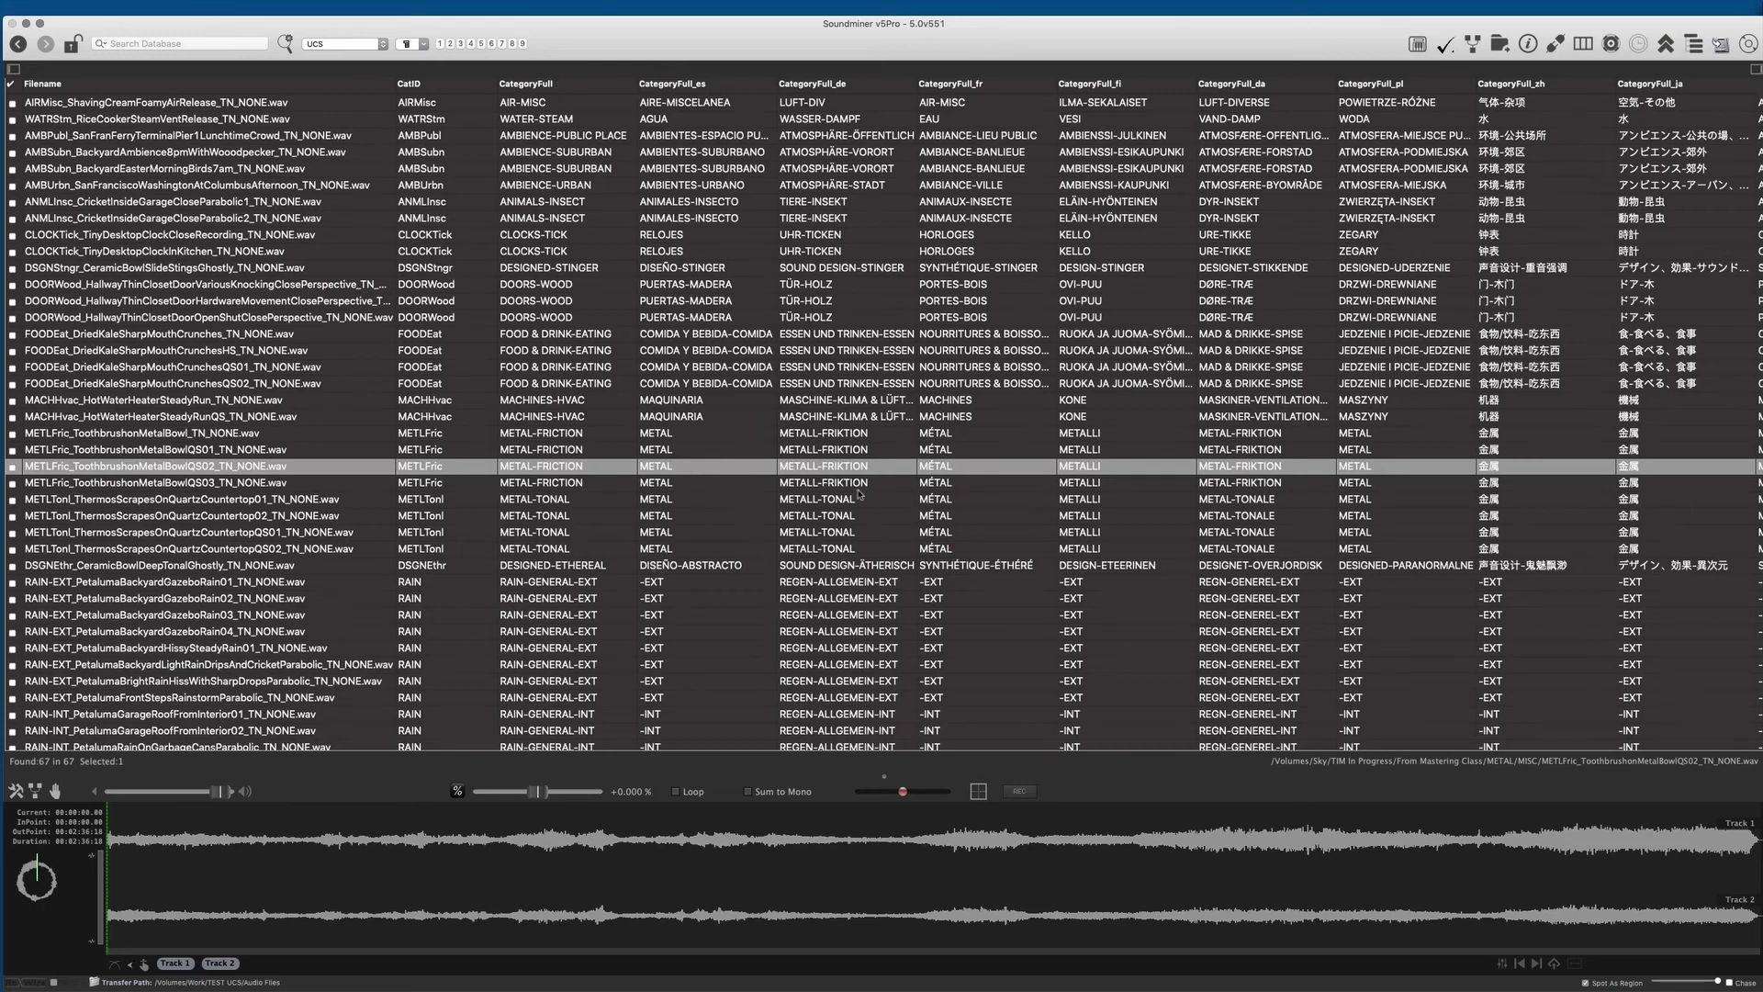
{"action": "scroll", "coordinate": [859, 492], "scroll_direction": "down", "scroll_amount": 5}
{"action": "scroll", "coordinate": [854, 480], "scroll_direction": "down", "scroll_amount": 5}
{"action": "scroll", "coordinate": [848, 466], "scroll_direction": "down", "scroll_amount": 6}
{"action": "scroll", "coordinate": [838, 442], "scroll_direction": "down", "scroll_amount": 6}
{"action": "scroll", "coordinate": [835, 439], "scroll_direction": "down", "scroll_amount": 2}
{"action": "left_click", "coordinate": [34, 544]}
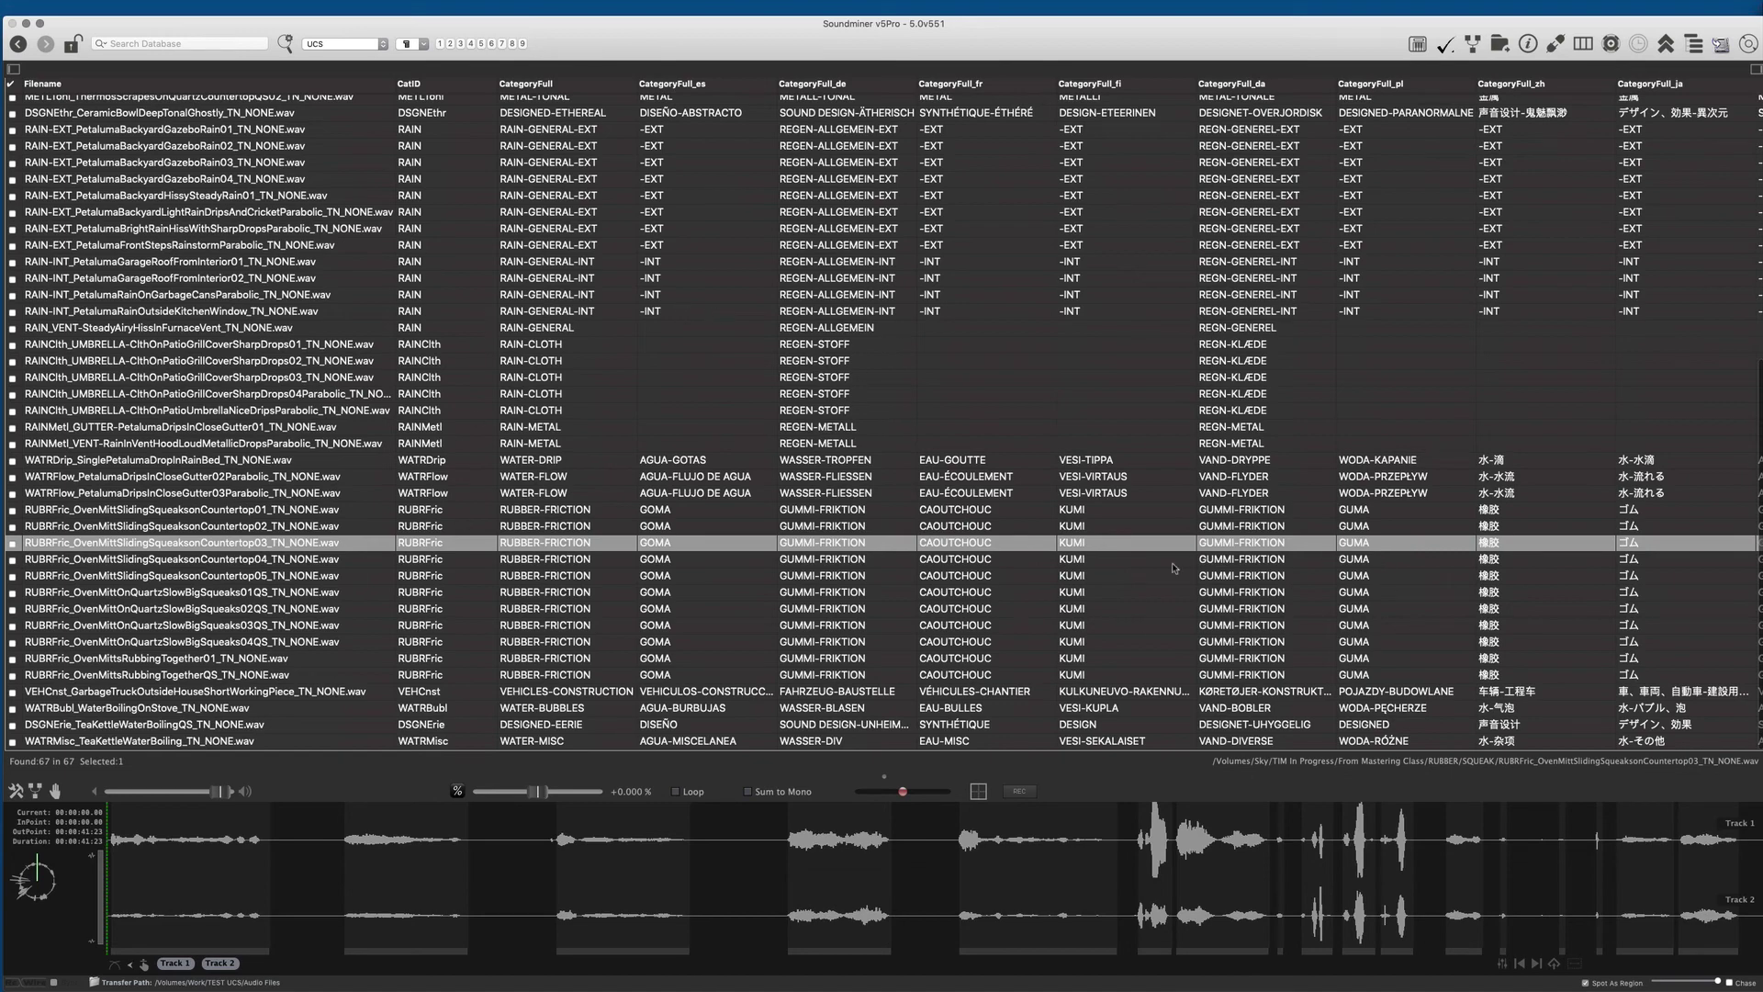
{"action": "scroll", "coordinate": [959, 579], "scroll_direction": "up", "scroll_amount": 5}
{"action": "scroll", "coordinate": [629, 557], "scroll_direction": "up", "scroll_amount": 5}
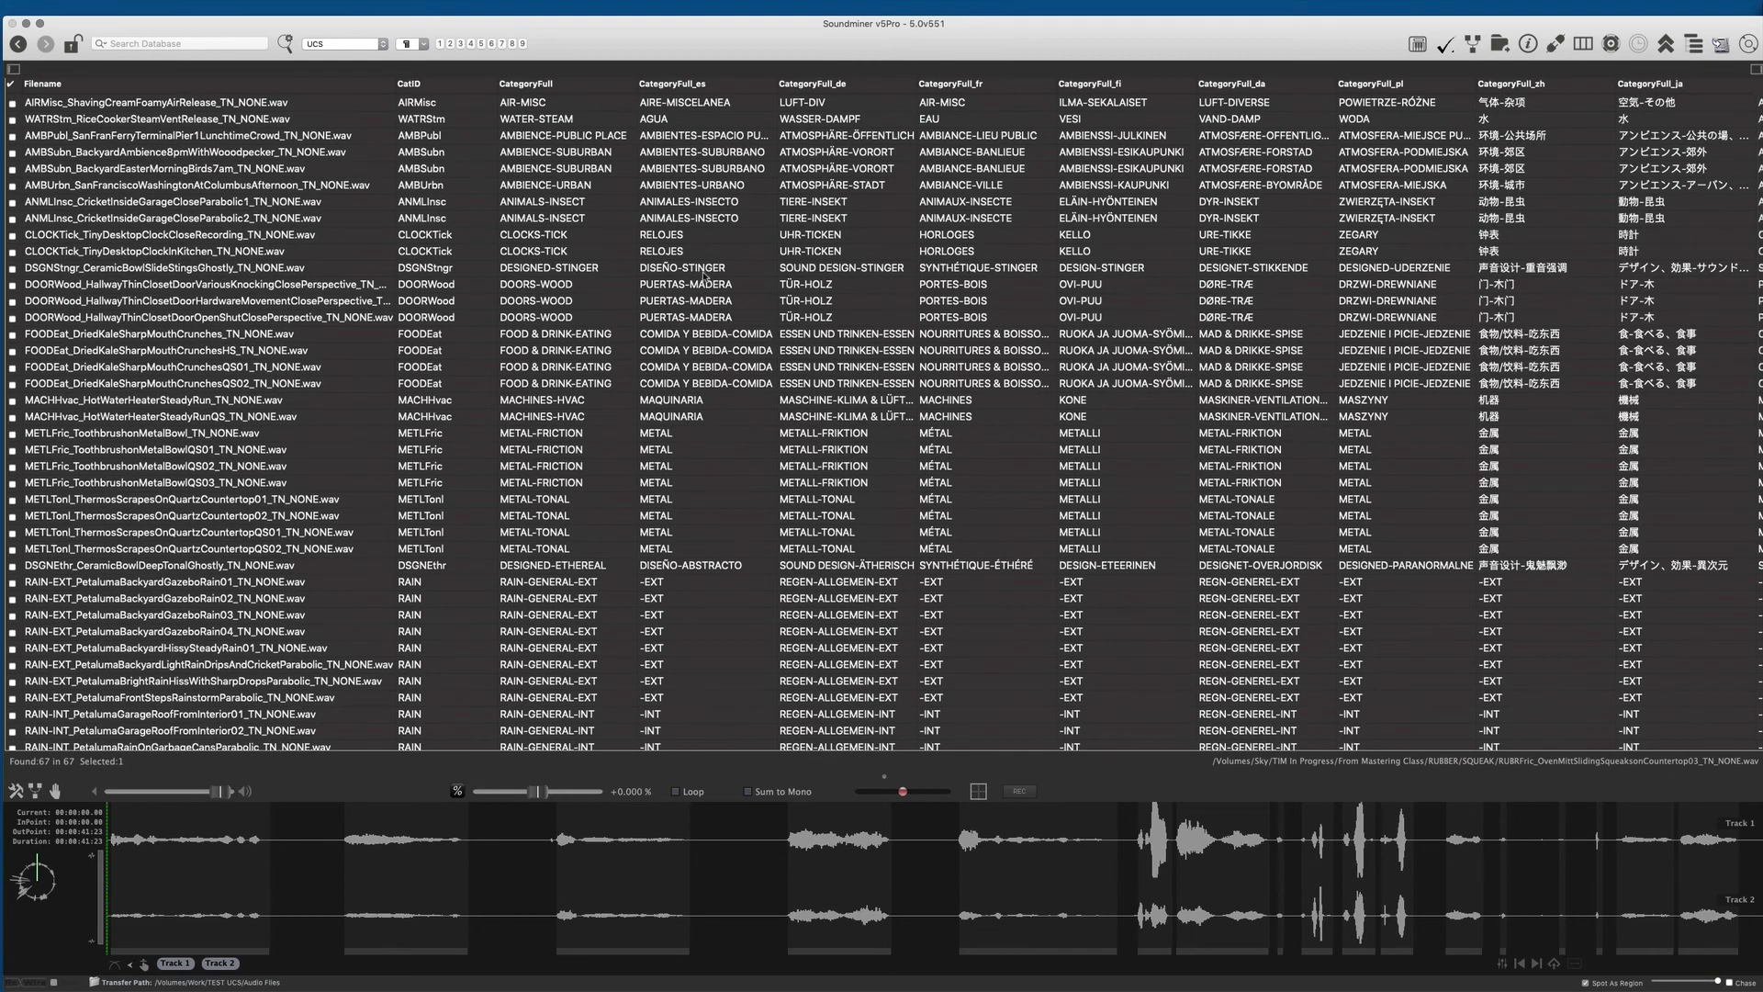
{"action": "left_click", "coordinate": [719, 335]}
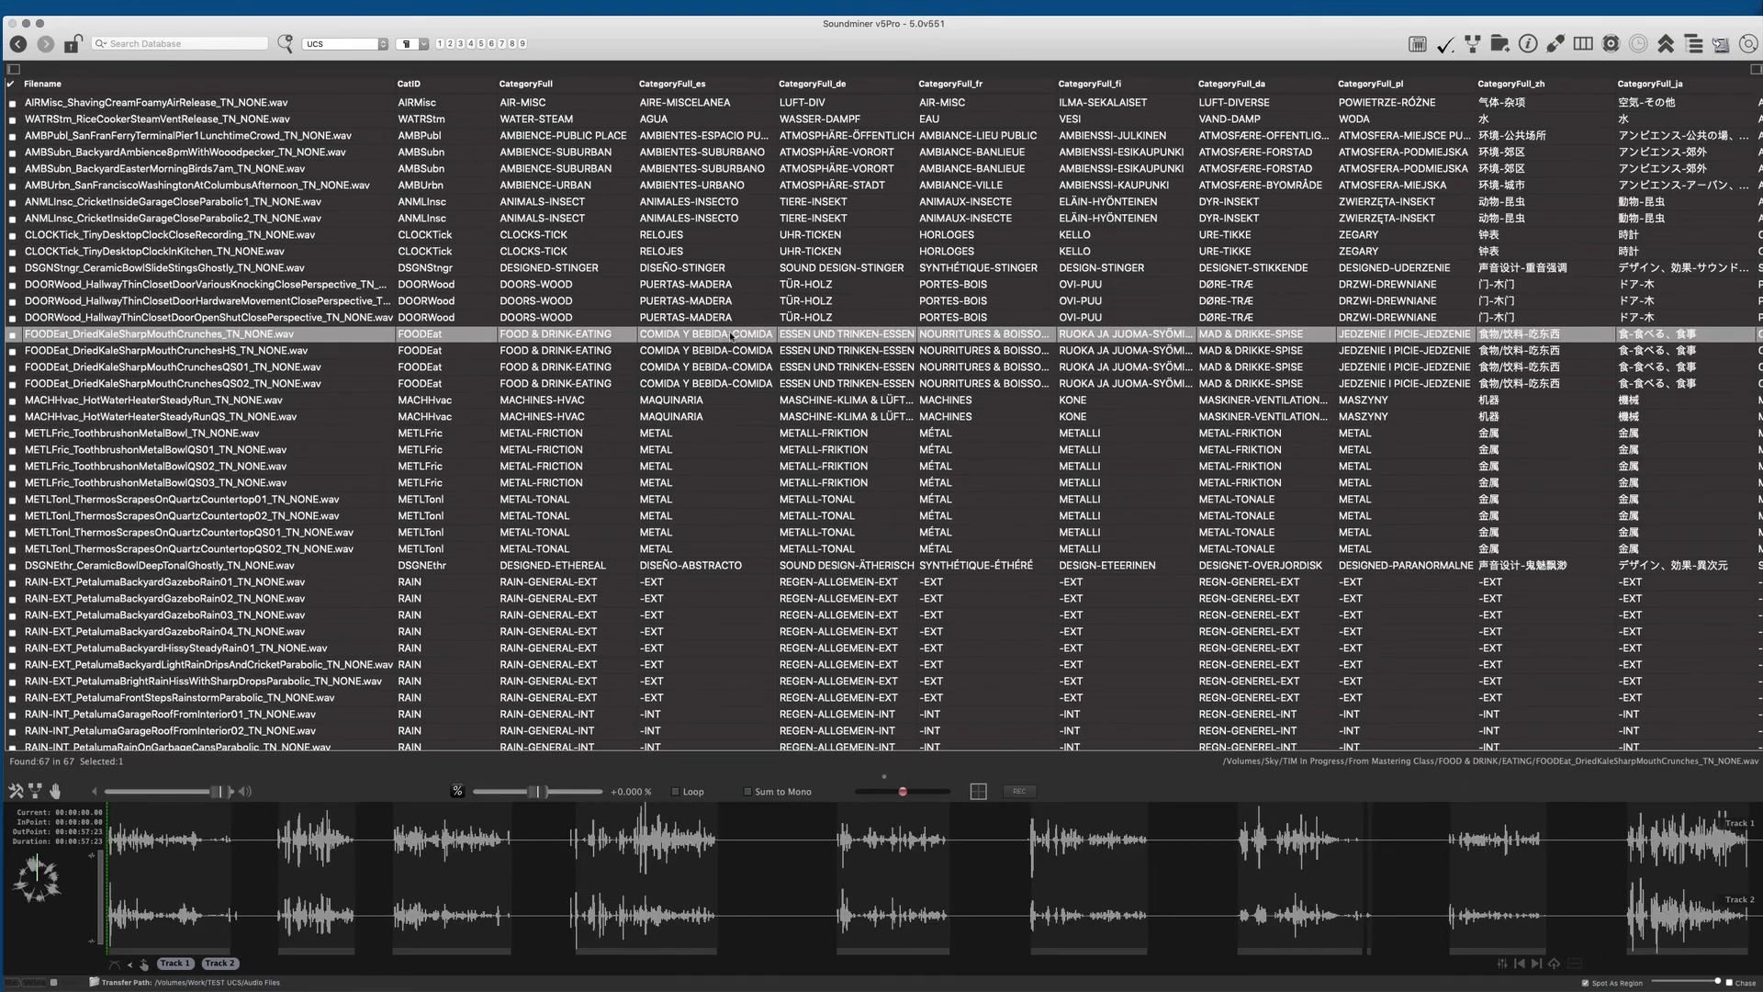